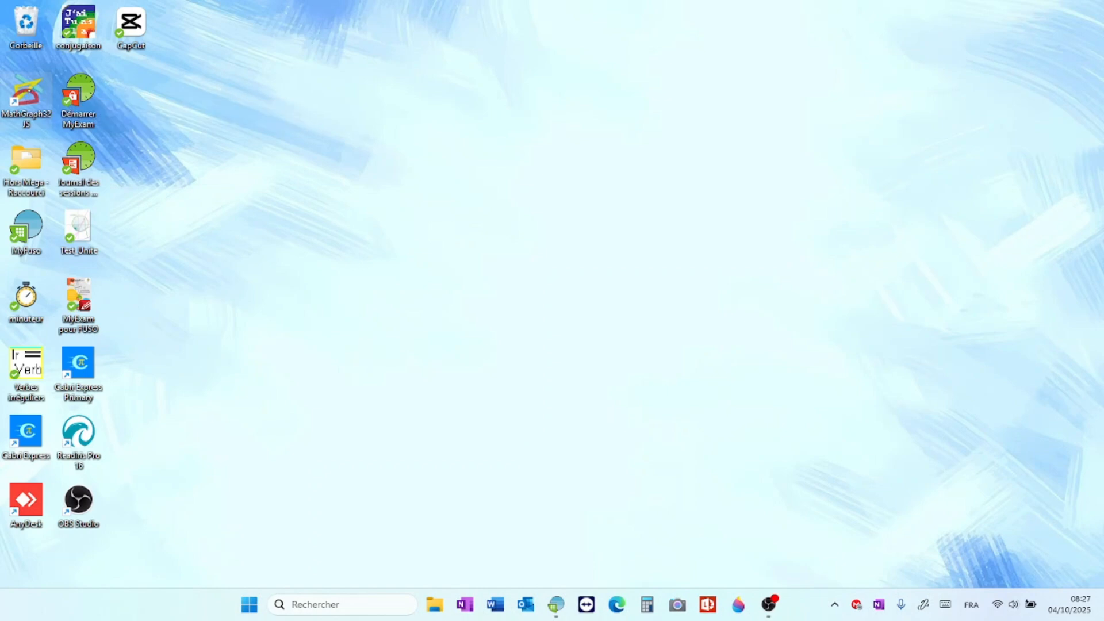
Step: Launch MathGraph32 JS and review its general options without changing them
double_click(31, 92)
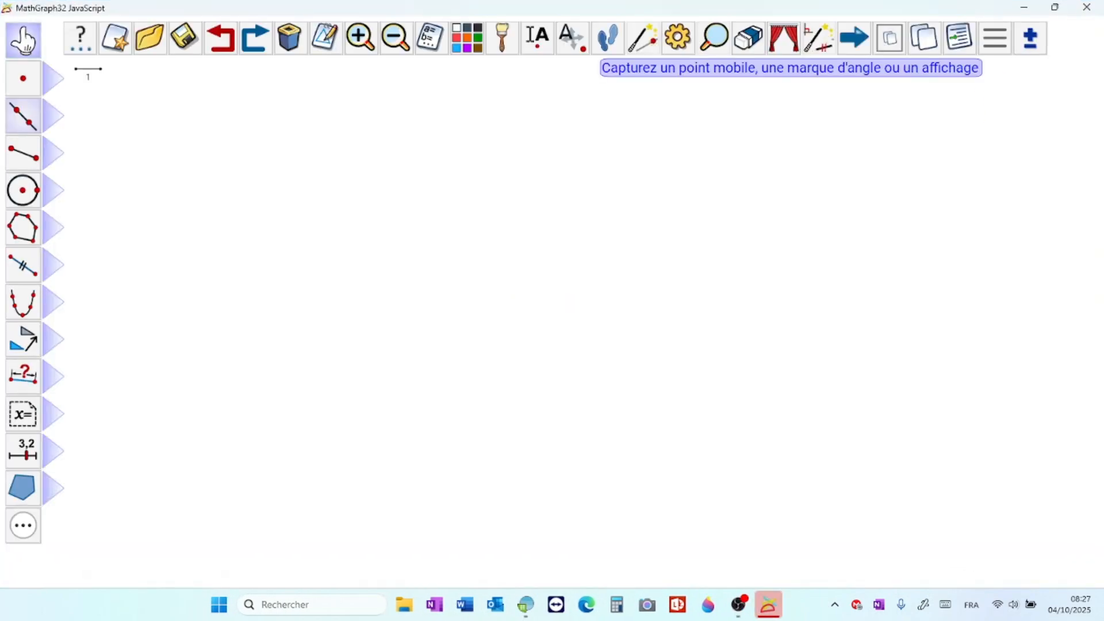
left_click(995, 38)
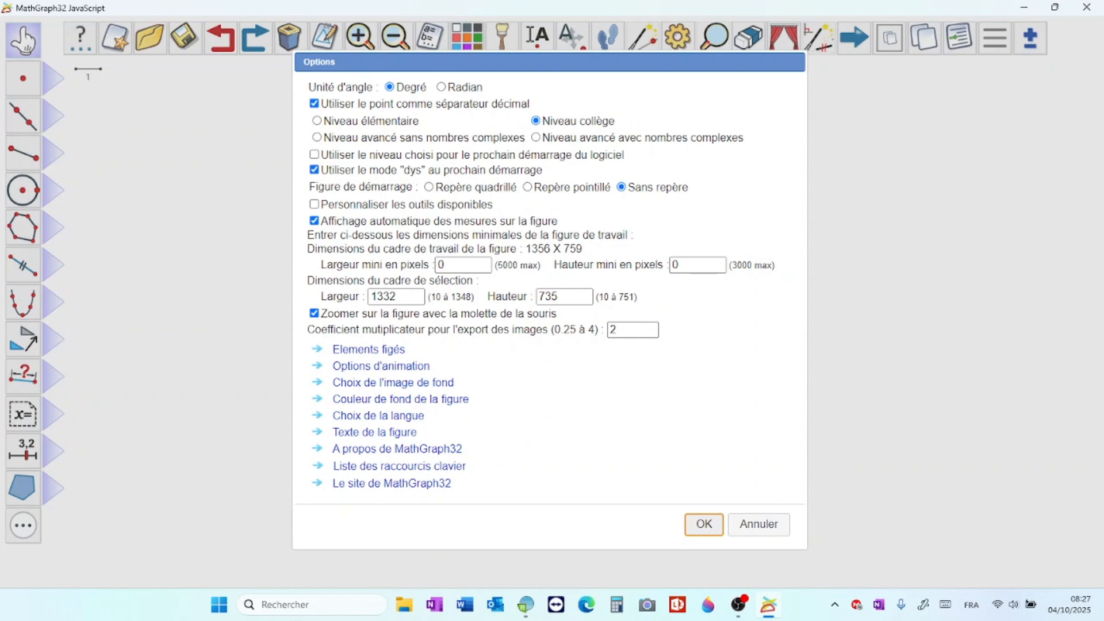
key("Escape")
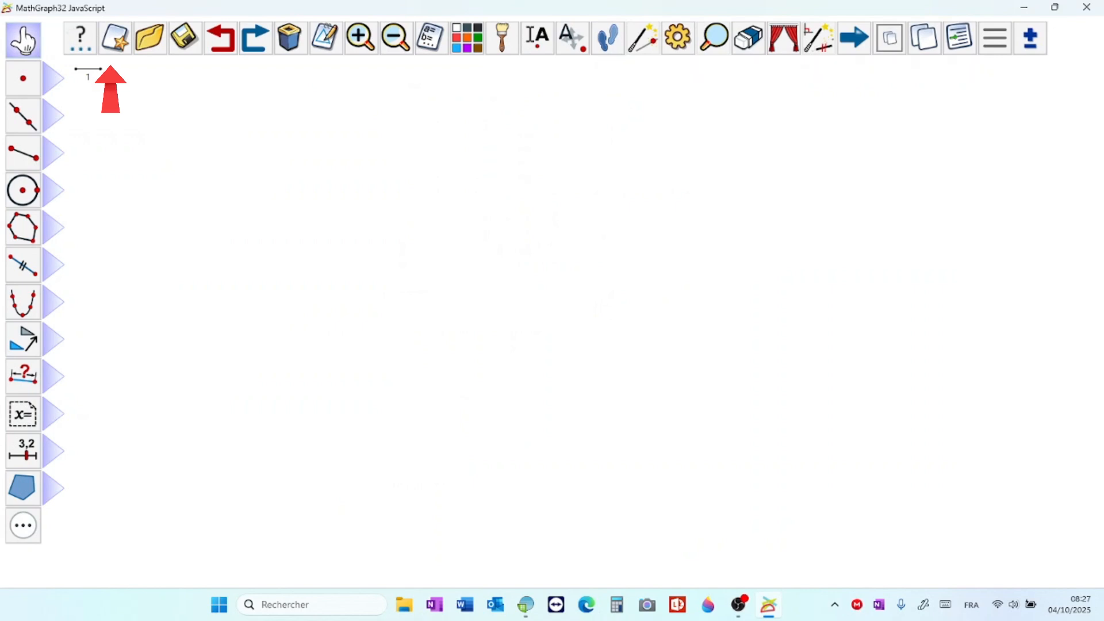
Step: Create a new "Figure de base" containing a "Carré"
left_click(115, 37)
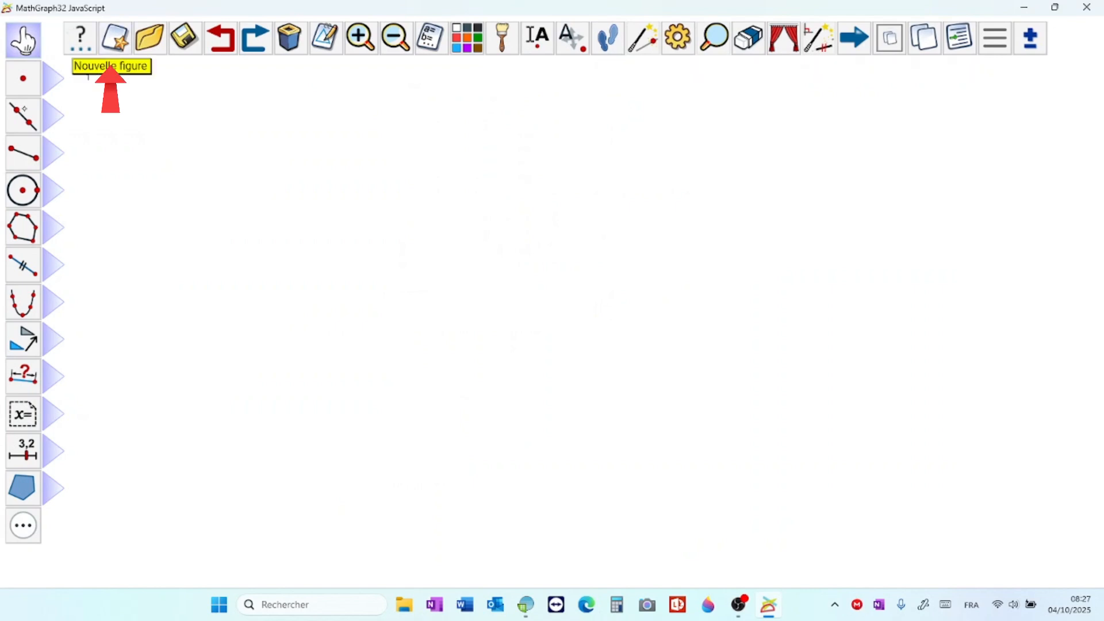
key("Return")
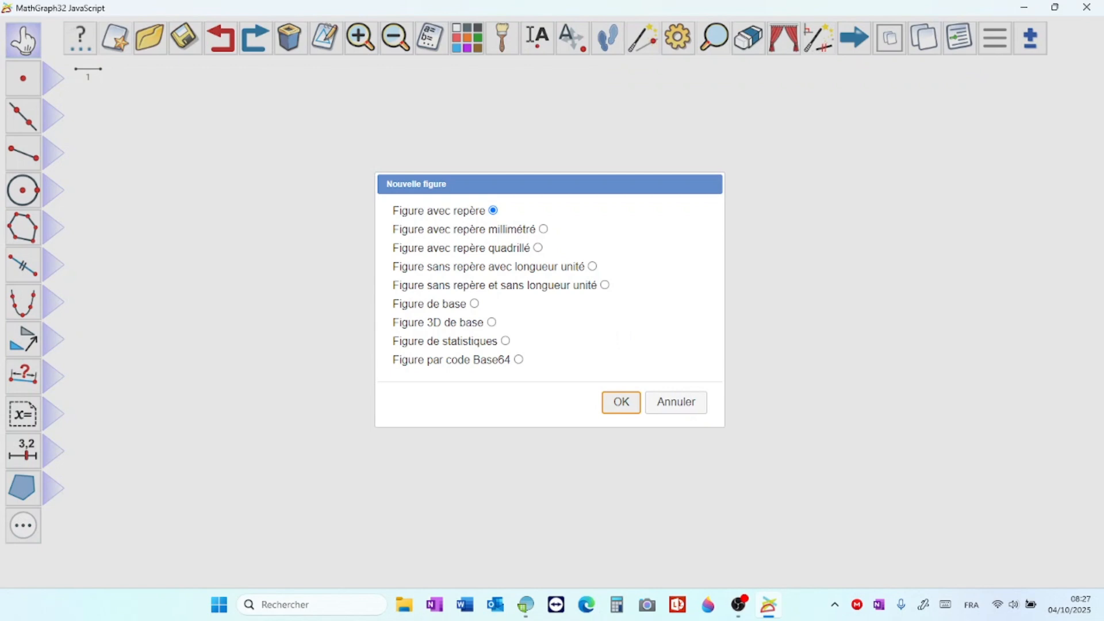
left_click(474, 303)
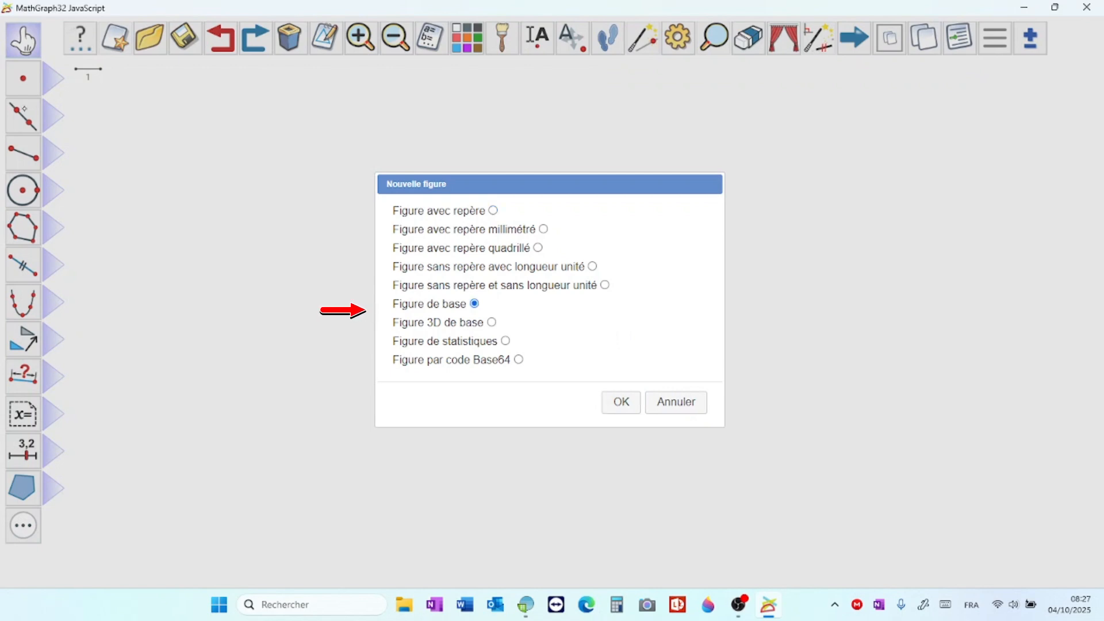
left_click(623, 402)
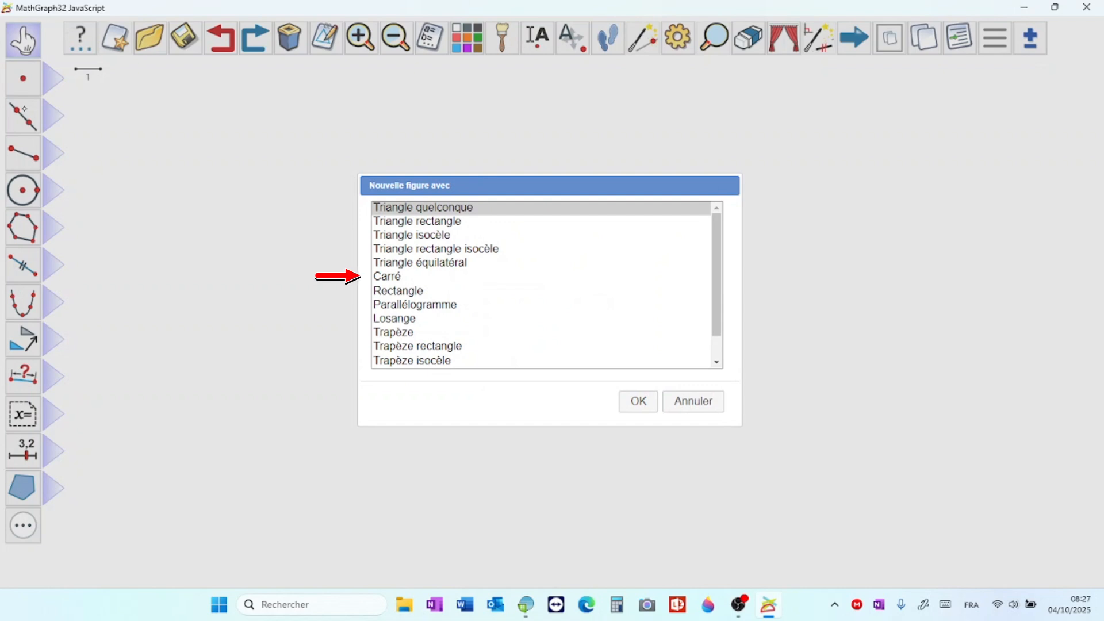
left_click(397, 263)
left_click(391, 277)
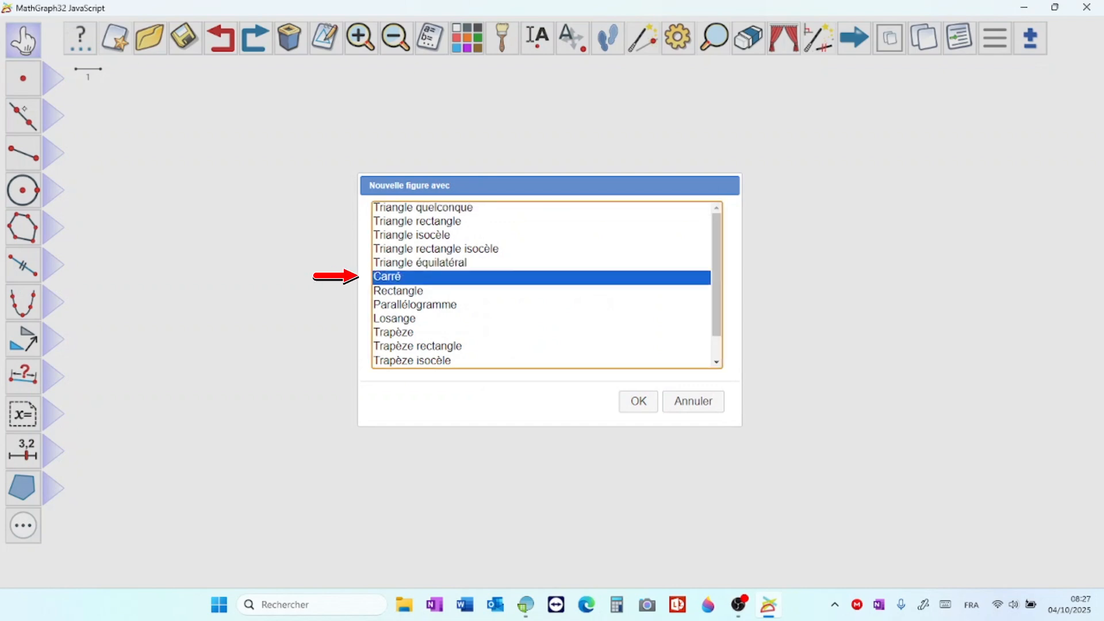
left_click(638, 401)
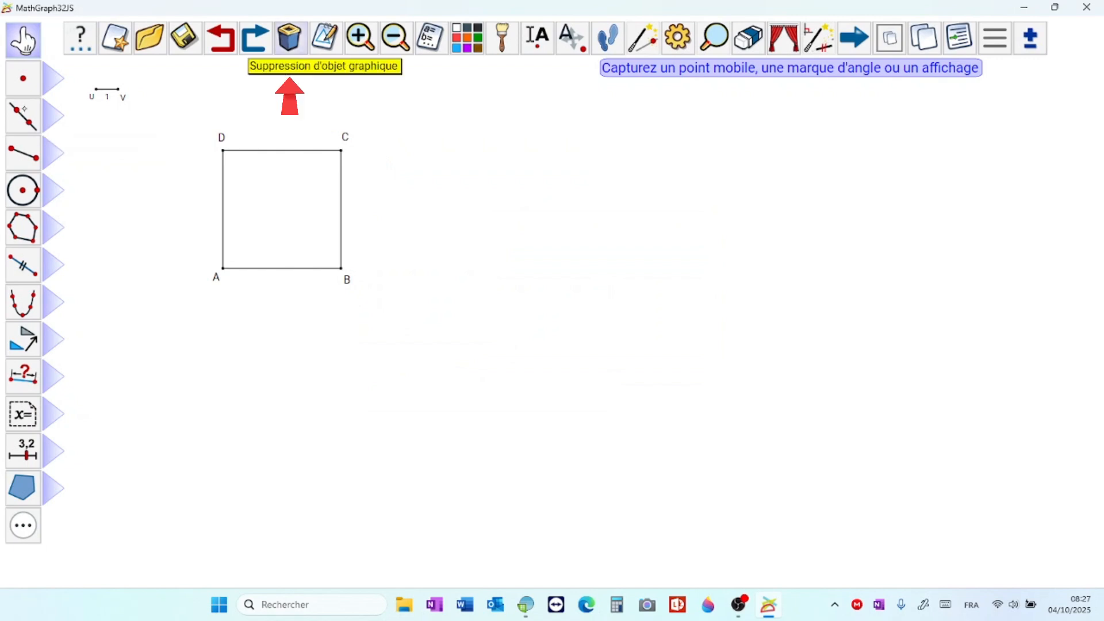
Step: Delete point U of the unit segment above the square, together with the objects that depend on it
left_click(291, 38)
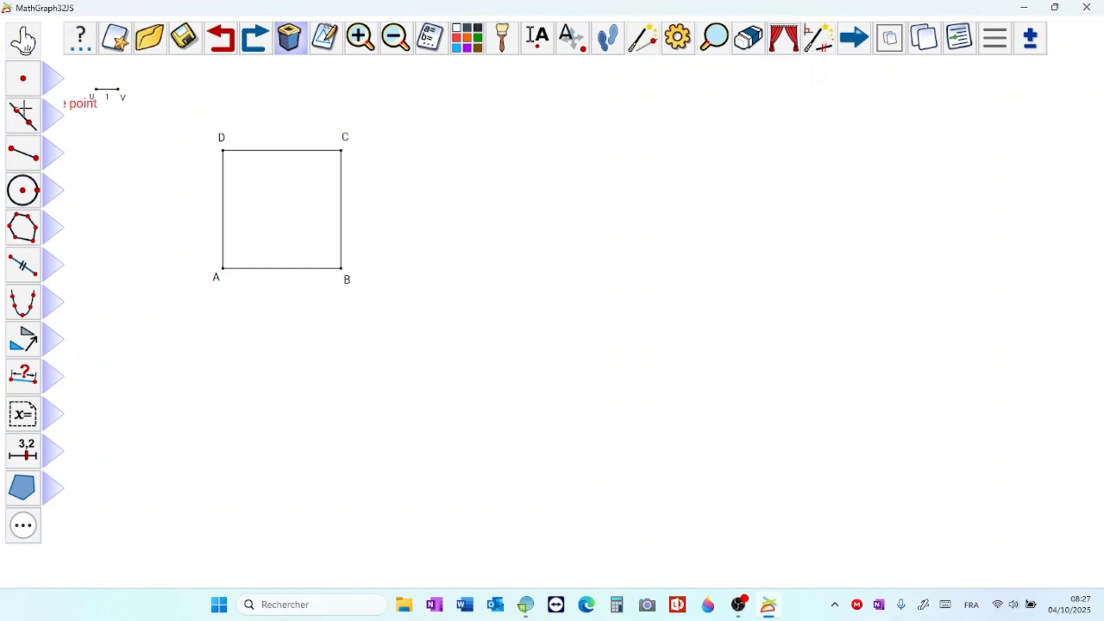
left_click(96, 90)
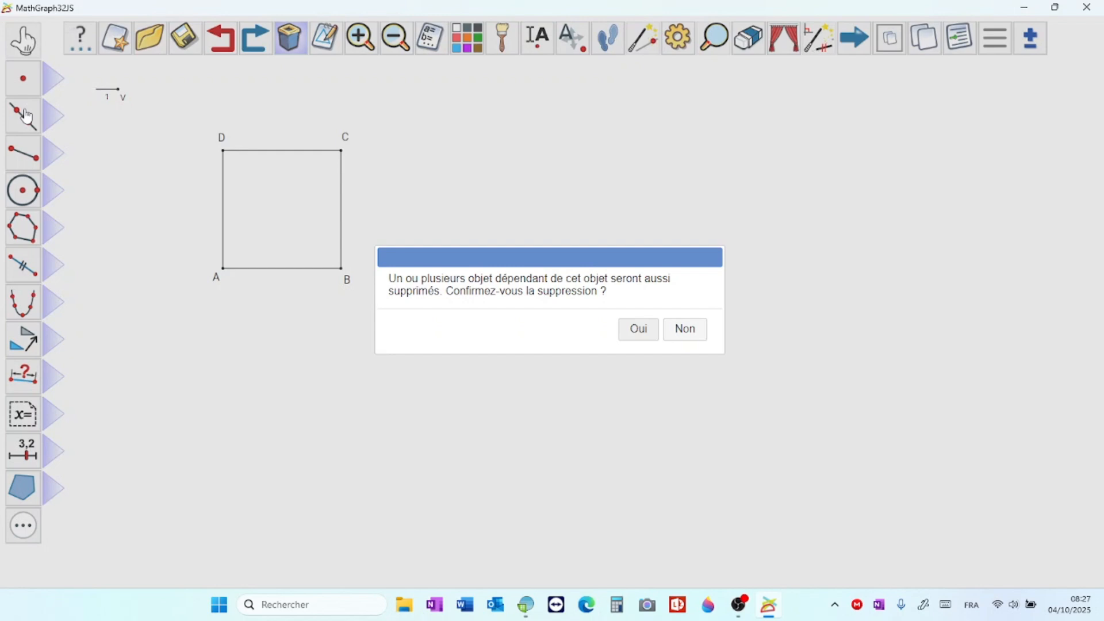
key("Return")
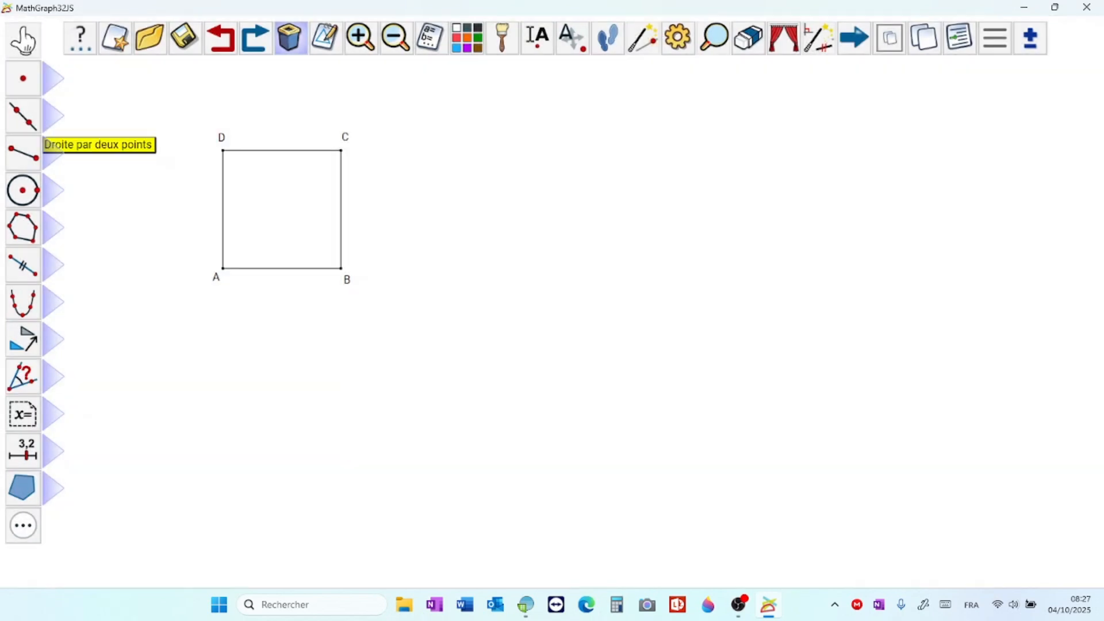
Step: Move square ABCD to the lower left of the figure by vertex A and enlarge it by vertex B to nearly the full drawing height
left_click(20, 58)
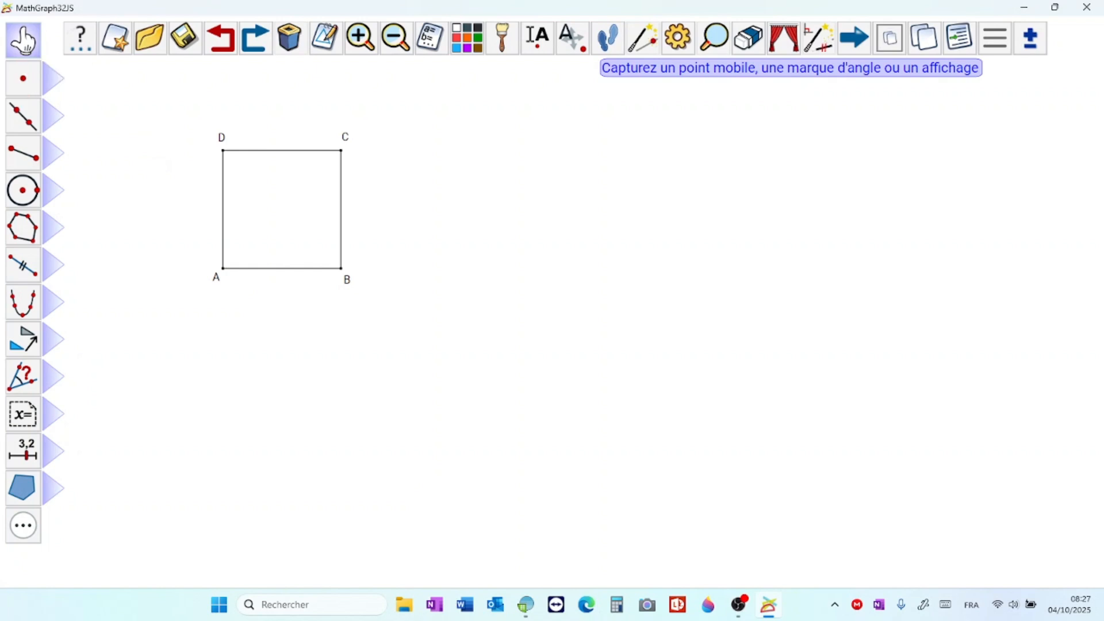
left_click_drag(223, 268, 90, 380)
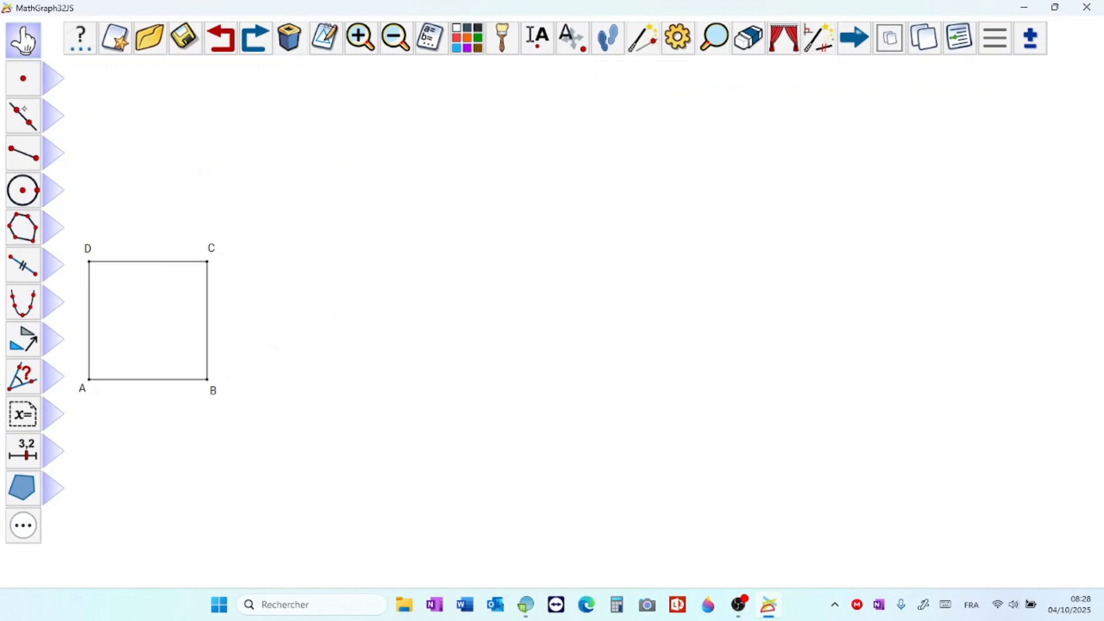
left_click_drag(208, 380, 398, 379)
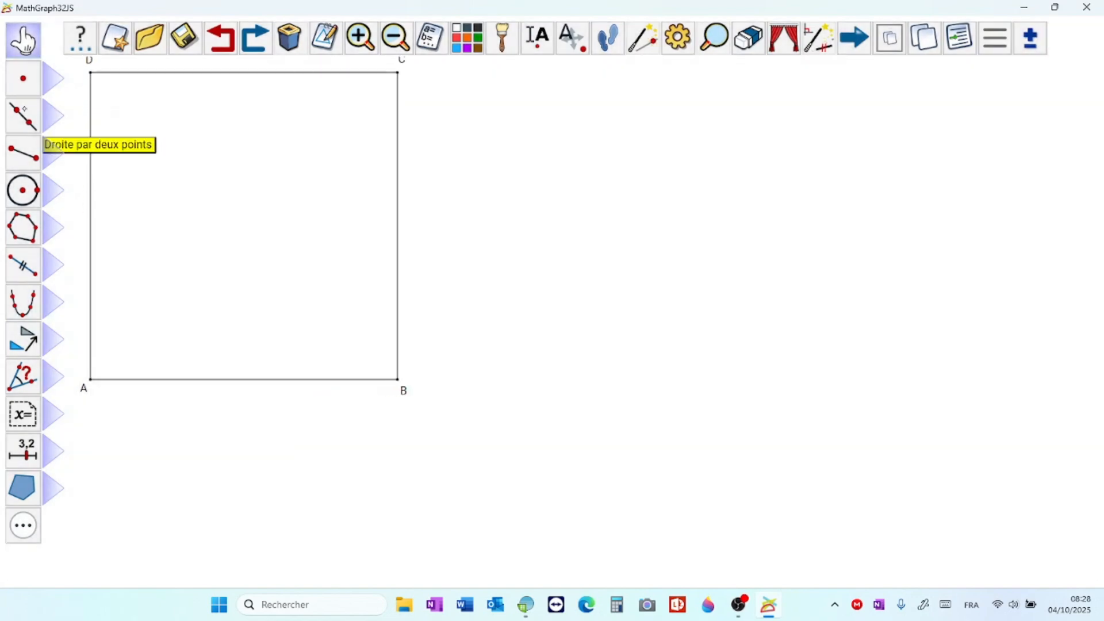
left_click_drag(91, 379, 86, 419)
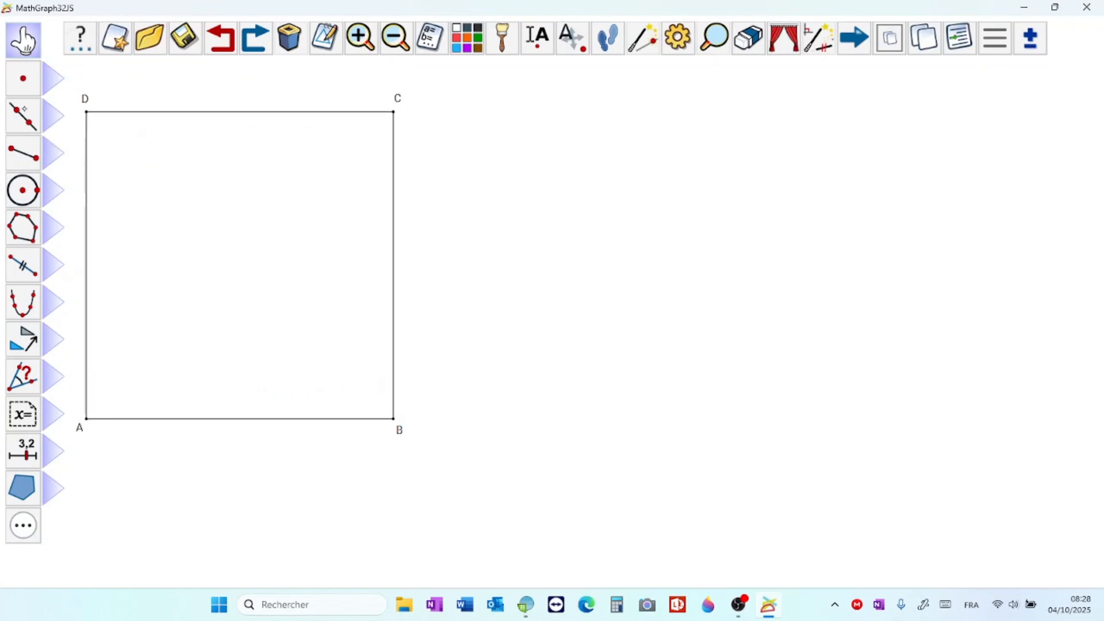
left_click_drag(393, 418, 425, 419)
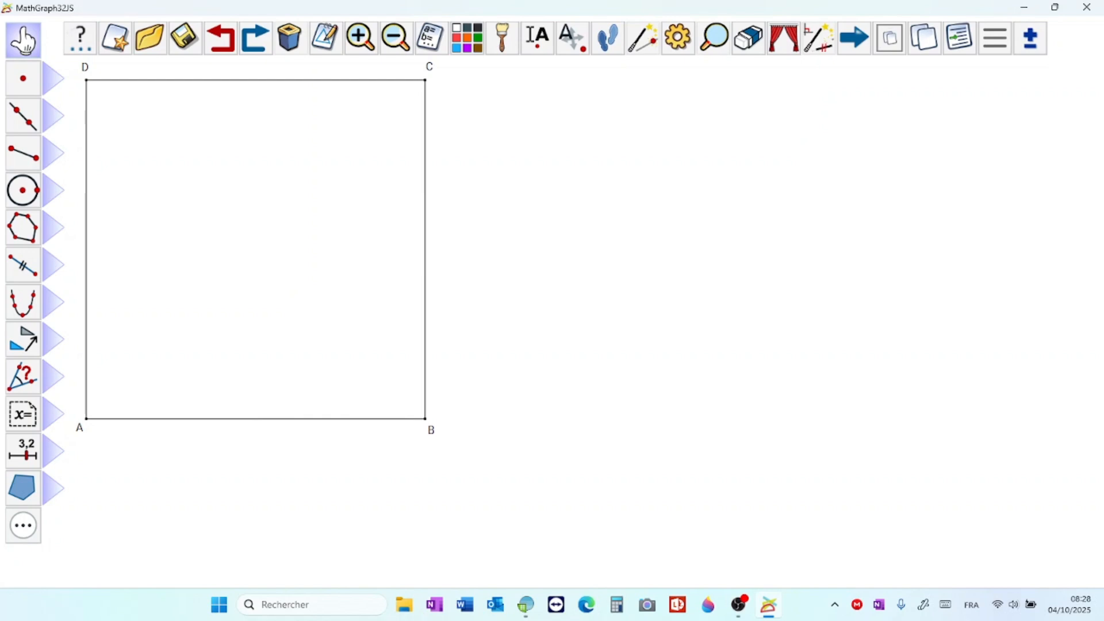
Step: Construct the square's centre as the midpoint of A and C, leaving it unnamed
left_click(53, 78)
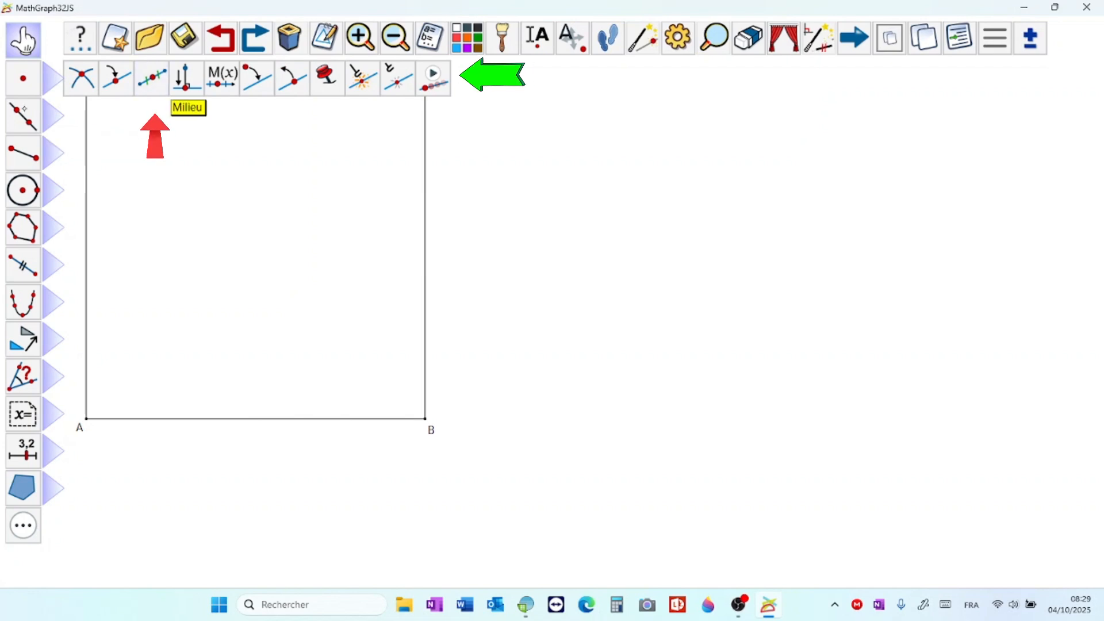
left_click(152, 78)
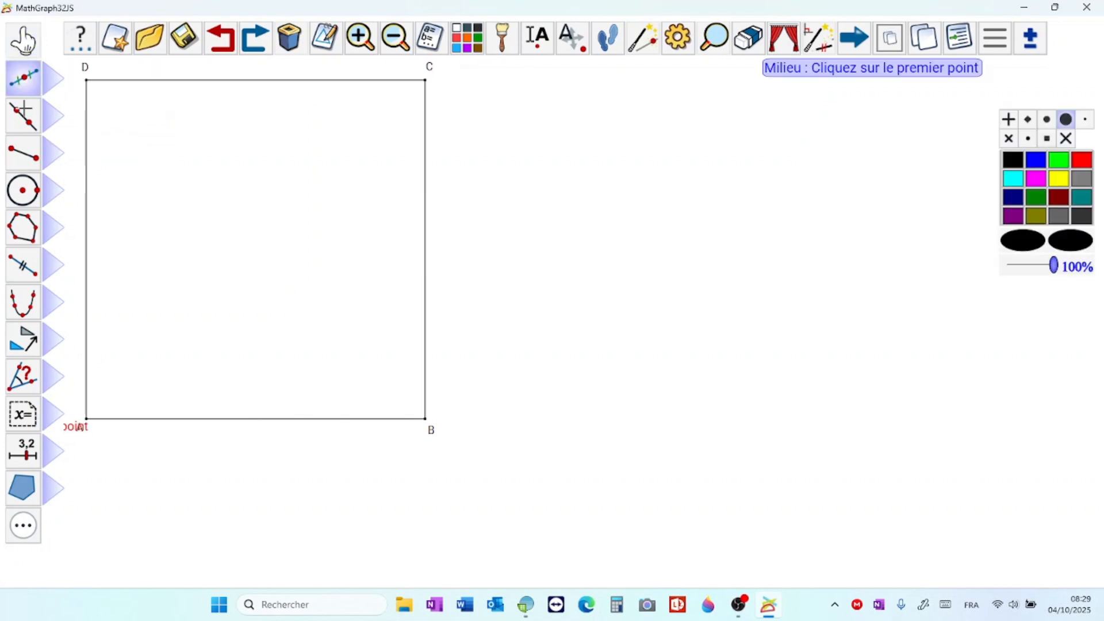
left_click(86, 418)
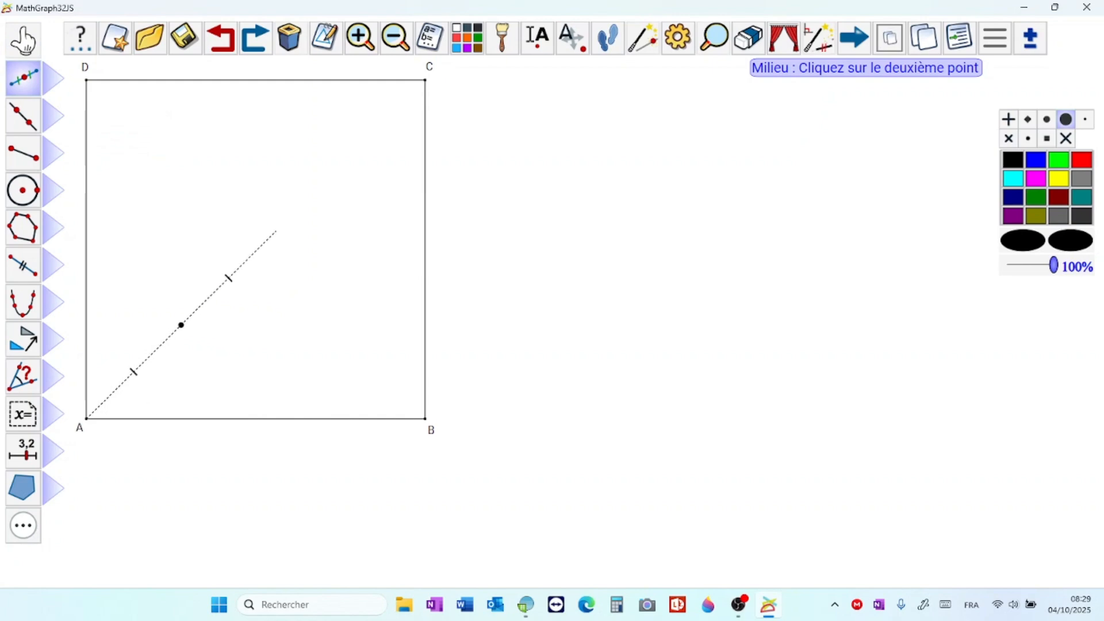
left_click(426, 81)
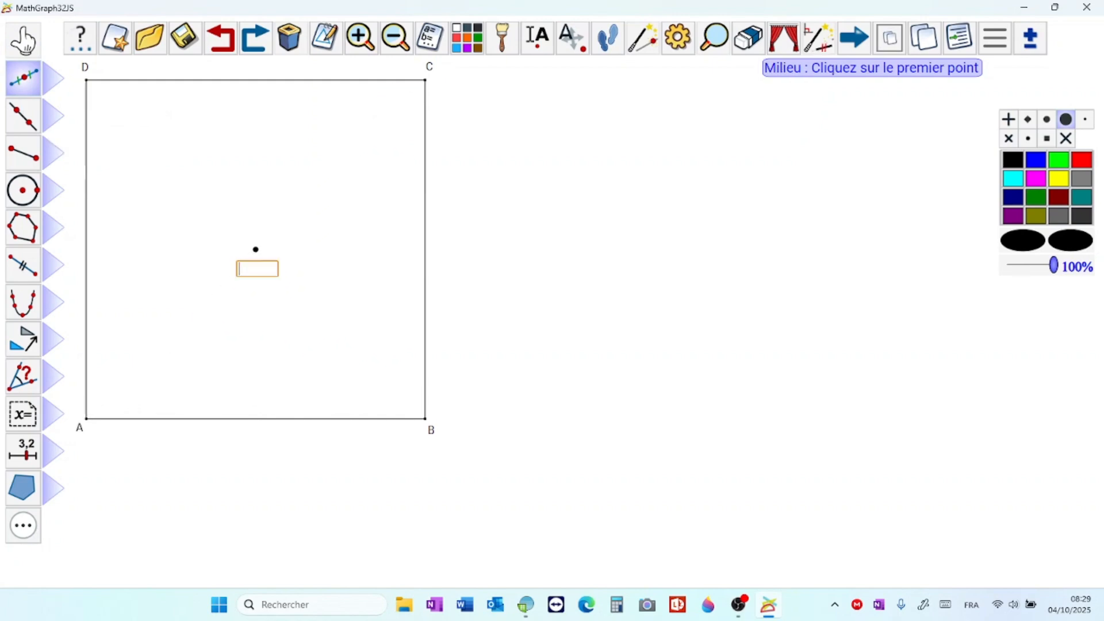
Step: Construct unnamed midpoints on the four sides AD, DC, CB and BA of the square
left_click(86, 419)
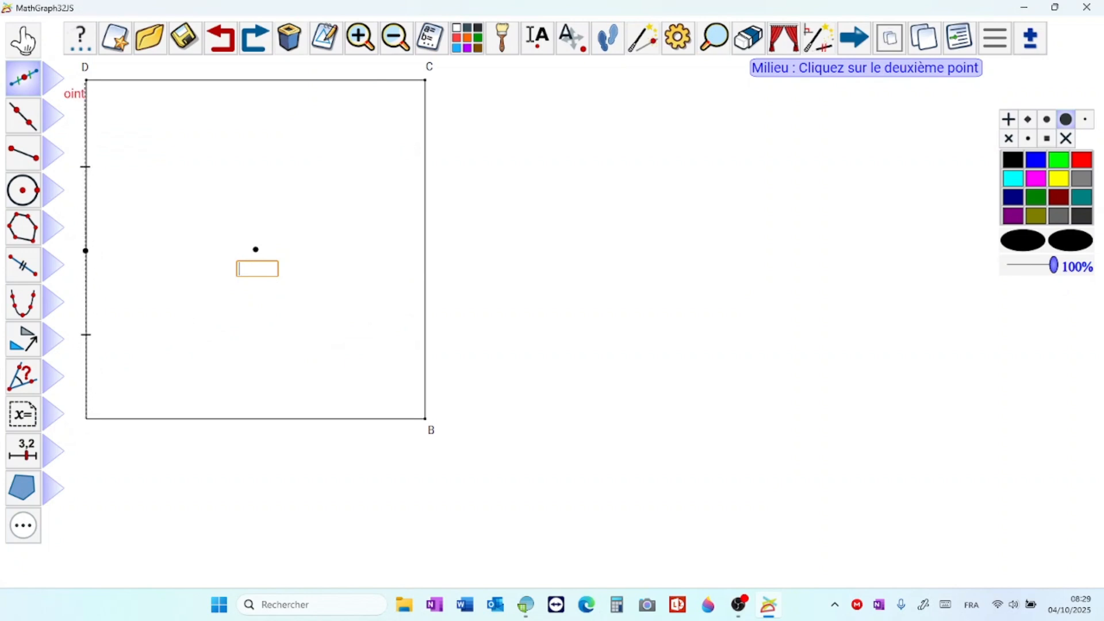
left_click(86, 81)
left_click(86, 80)
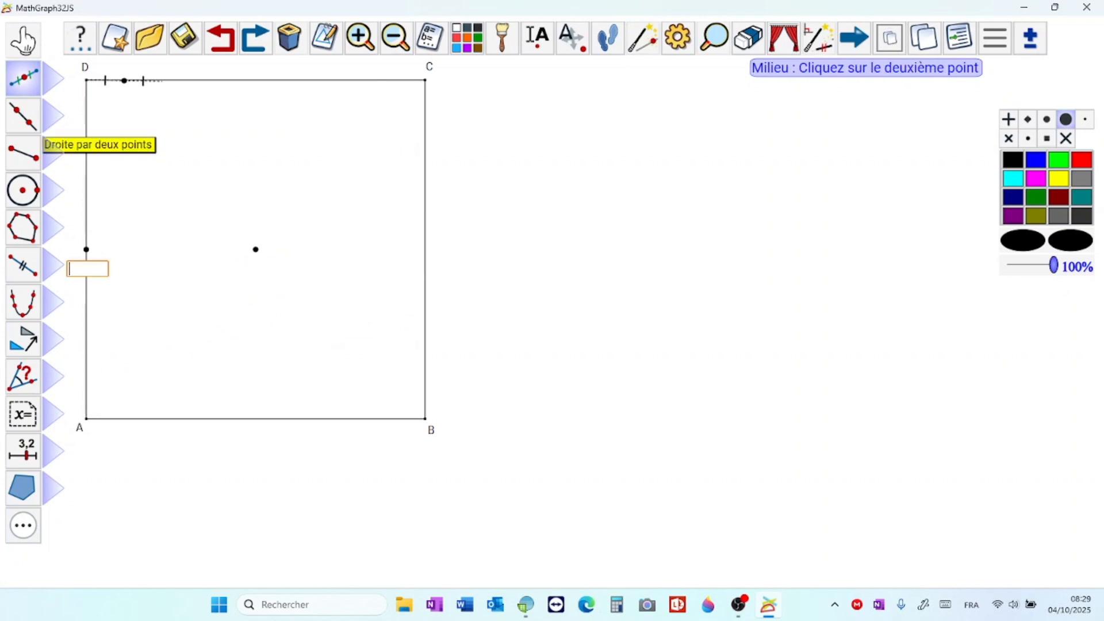
left_click(426, 80)
left_click(425, 80)
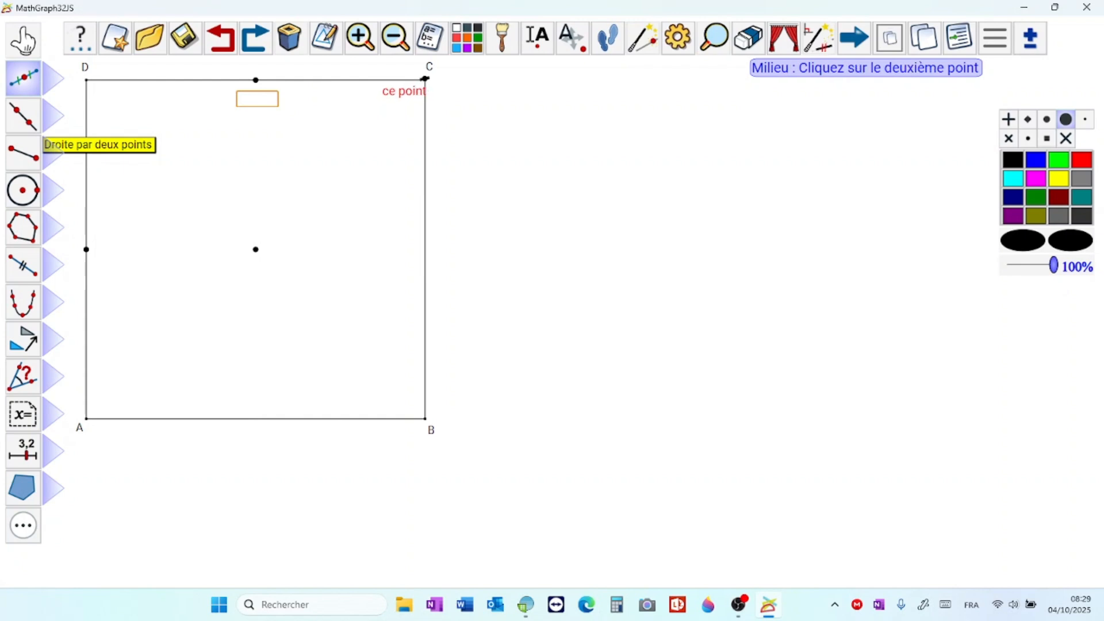
left_click(425, 418)
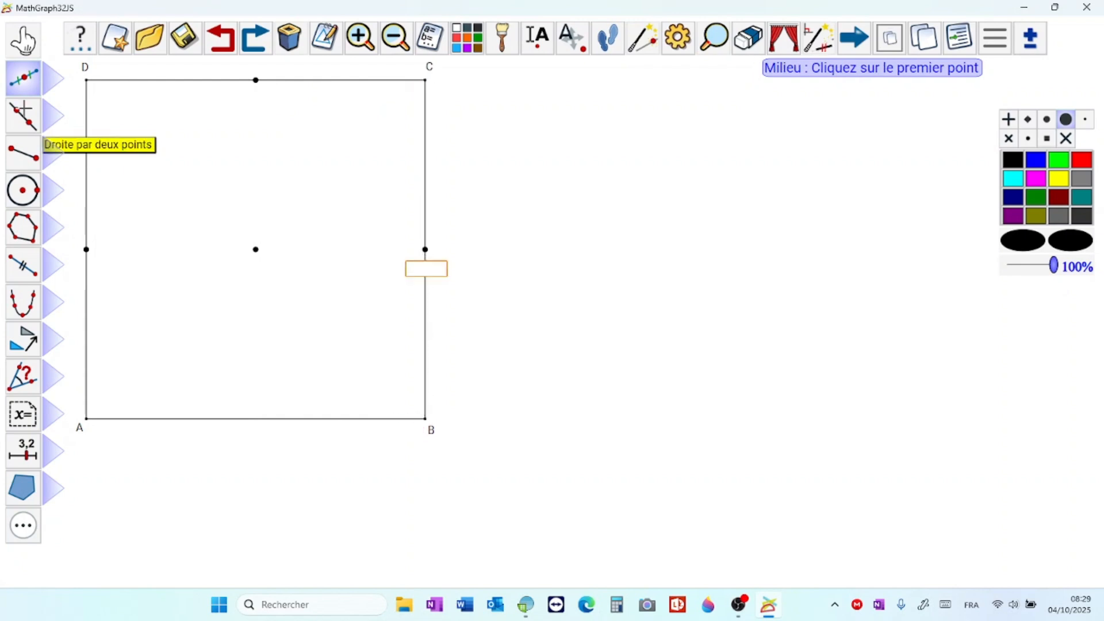
left_click(425, 419)
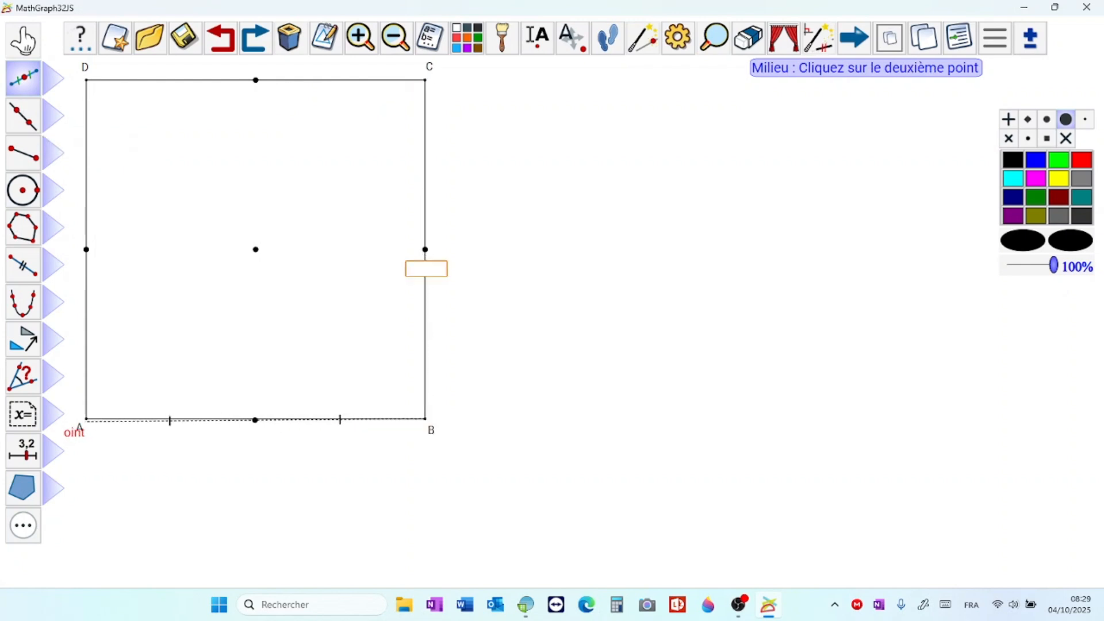
left_click(86, 418)
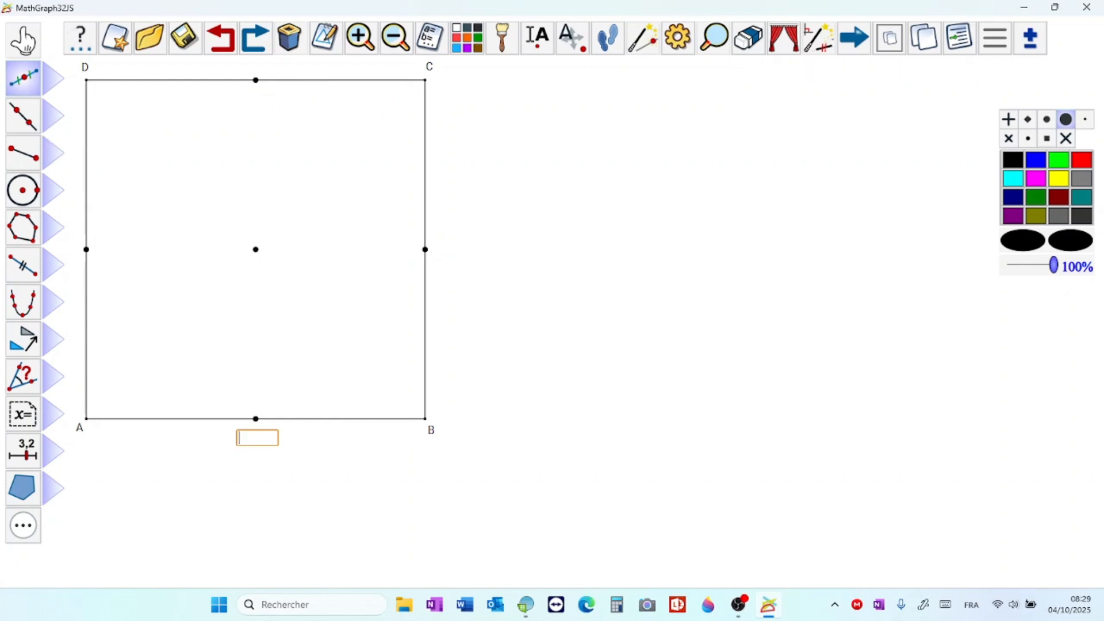
Step: Draw two black segments joining the midpoints of opposite sides, AD to BC and AB to DC
left_click(23, 152)
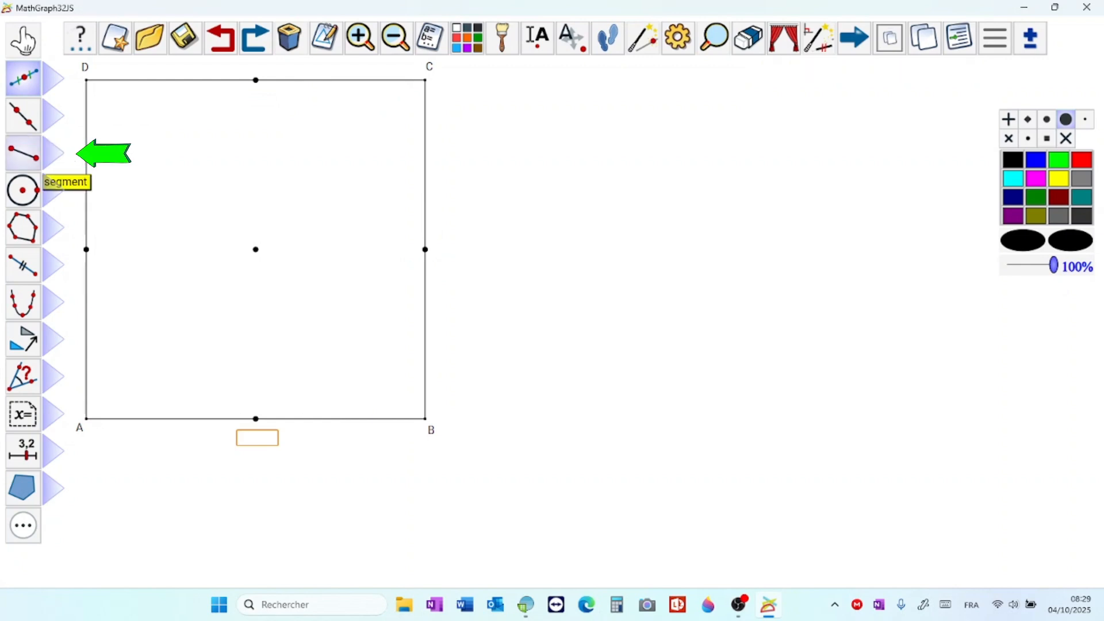
left_click(86, 249)
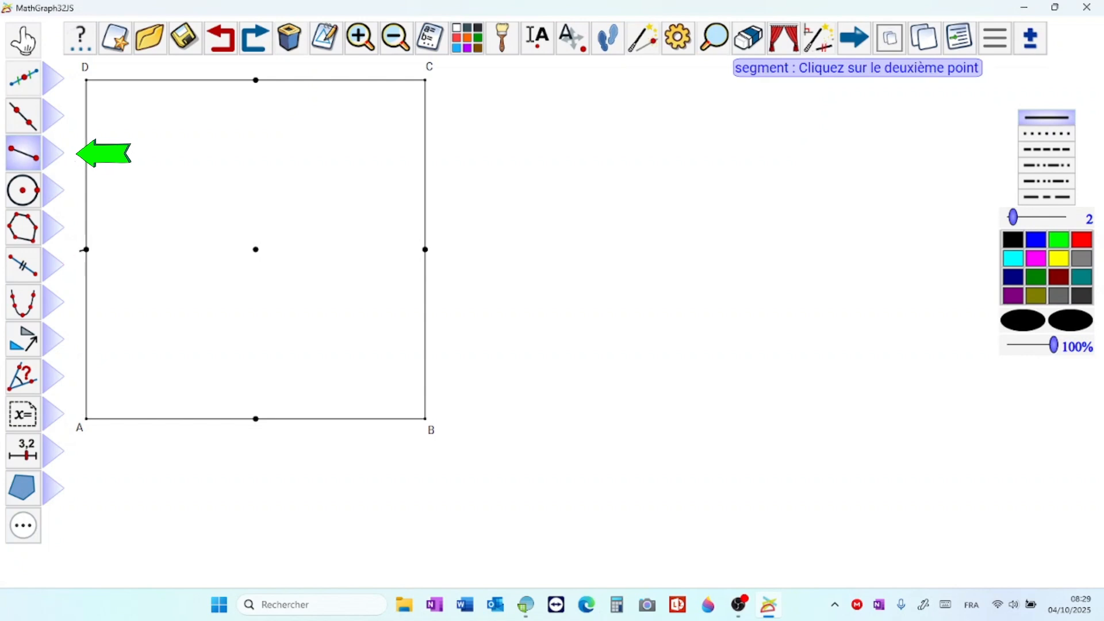
left_click(425, 249)
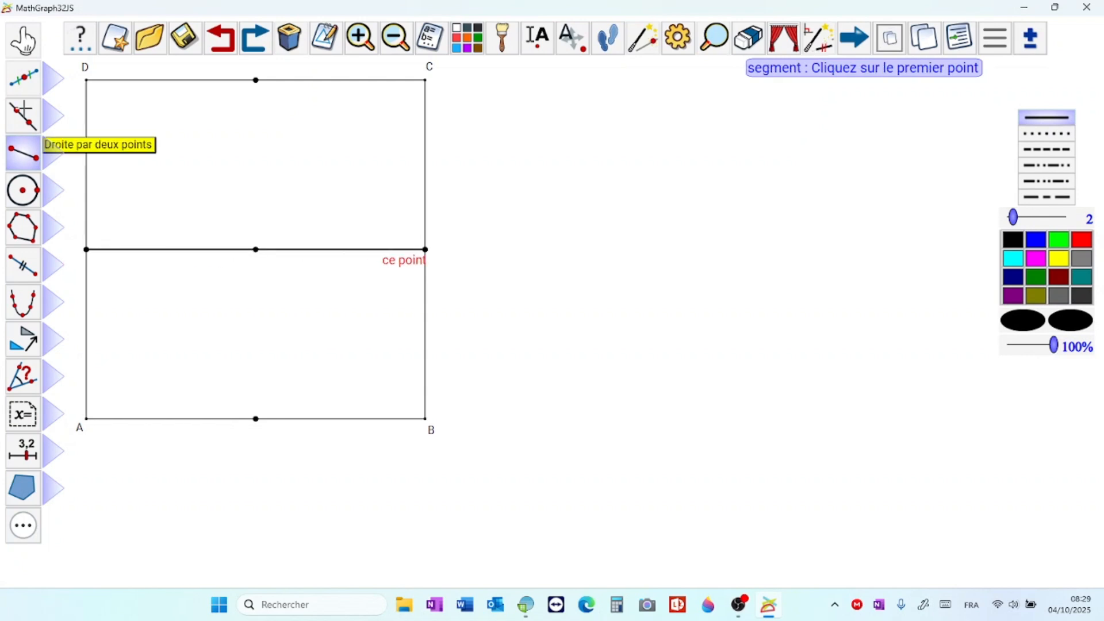
left_click(256, 419)
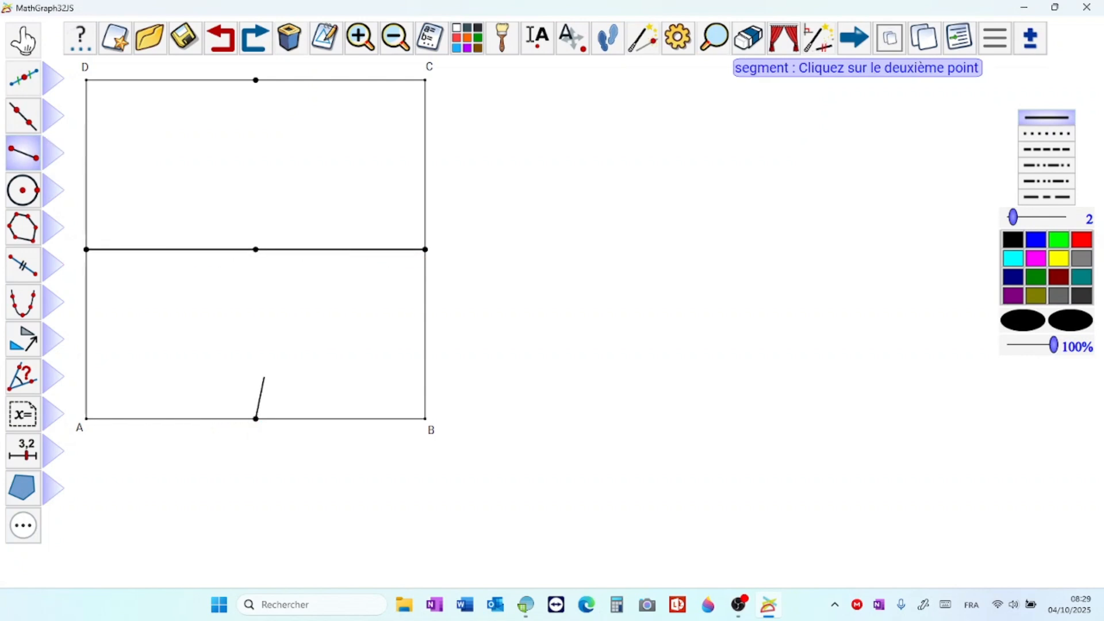
left_click(256, 80)
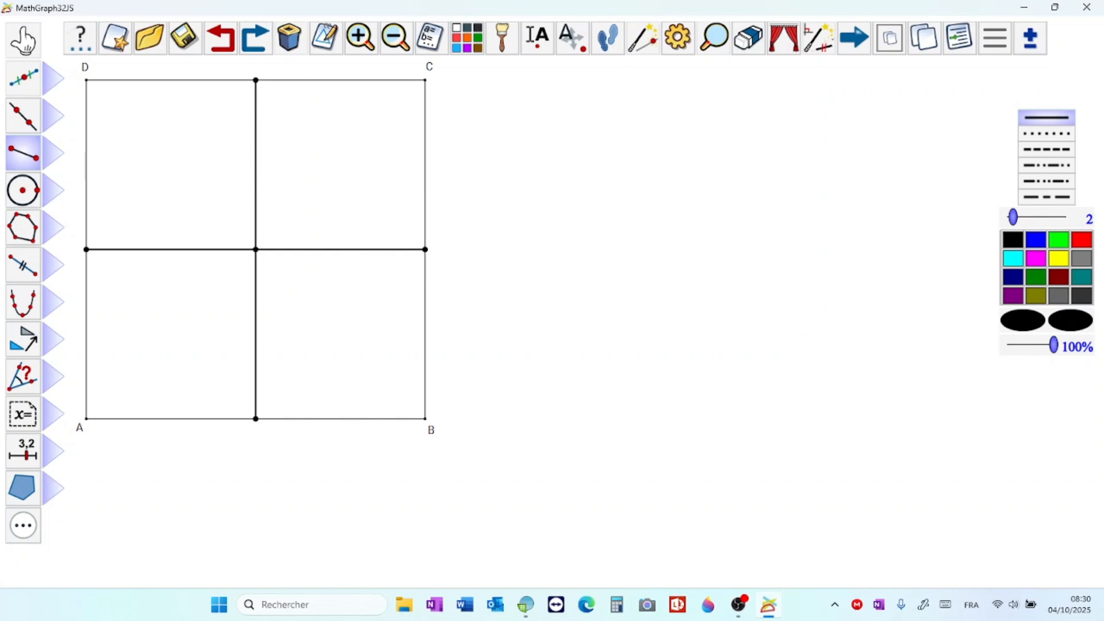
Step: Draw a blue segment from the midpoint of side AD to the centre of the square
left_click(1032, 240)
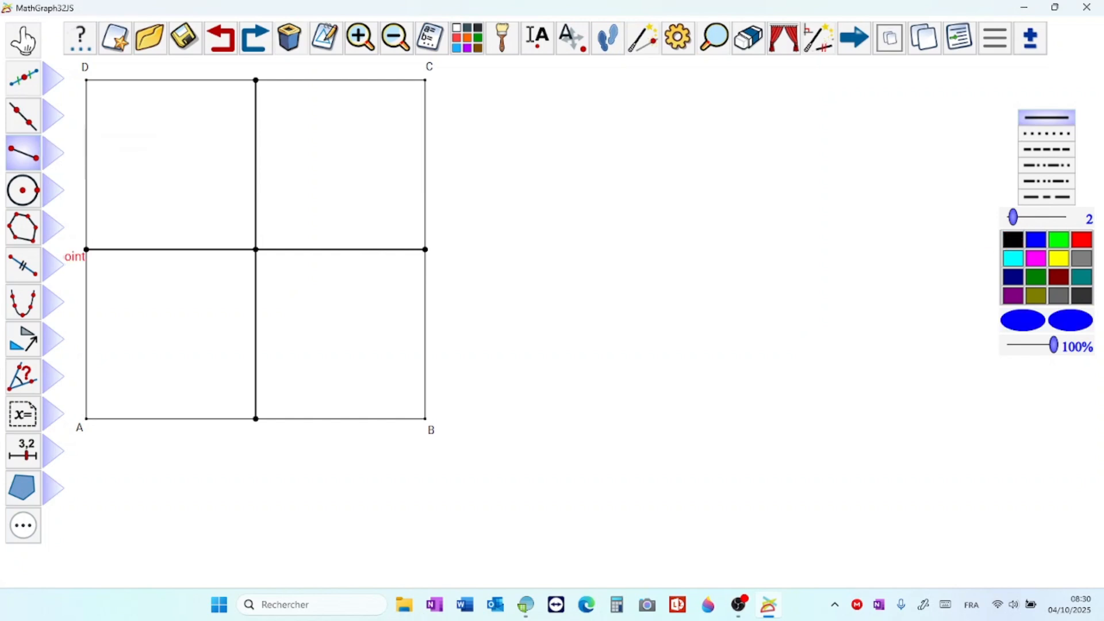
left_click(86, 250)
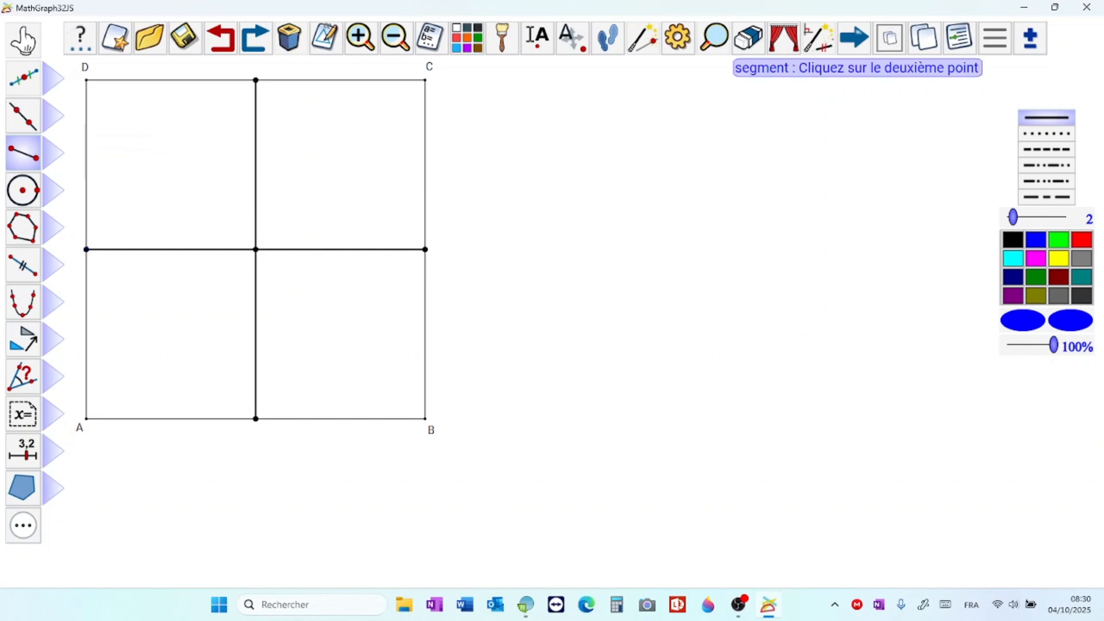
left_click(256, 250)
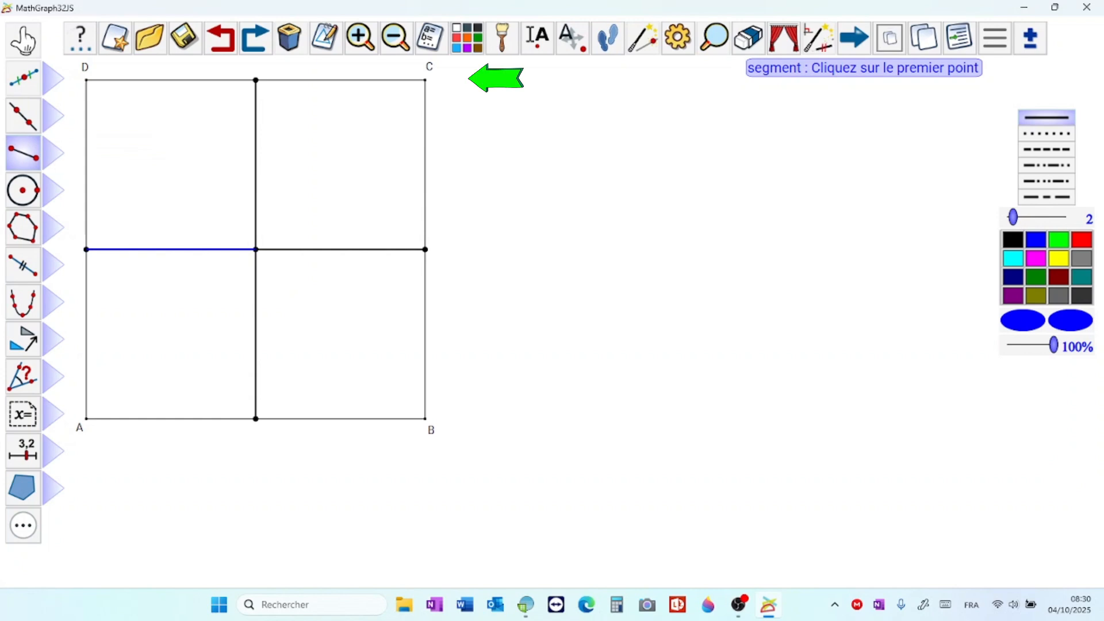
Step: Place an unnamed blue linked point on the blue segment, about 30% of the way from side AD's midpoint to the centre
left_click(52, 79)
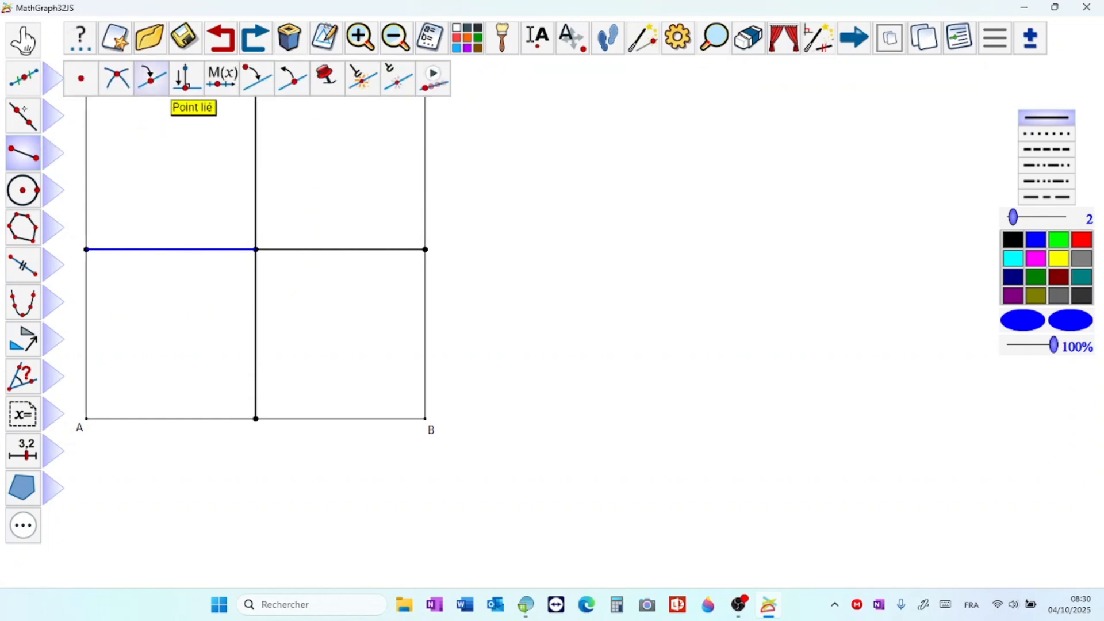
left_click(151, 78)
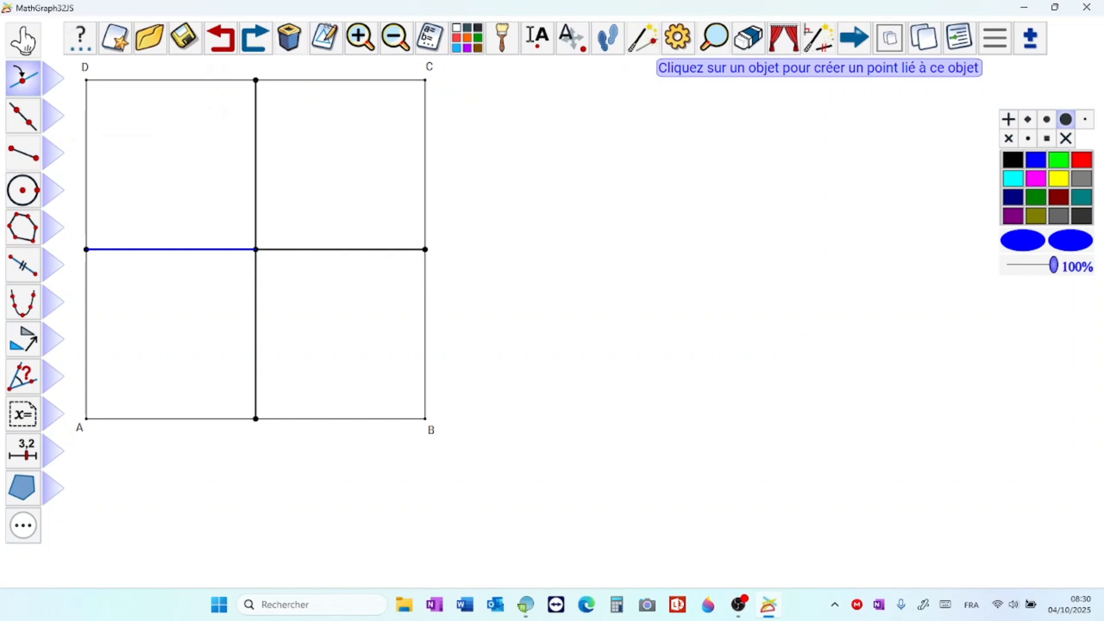
left_click(135, 249)
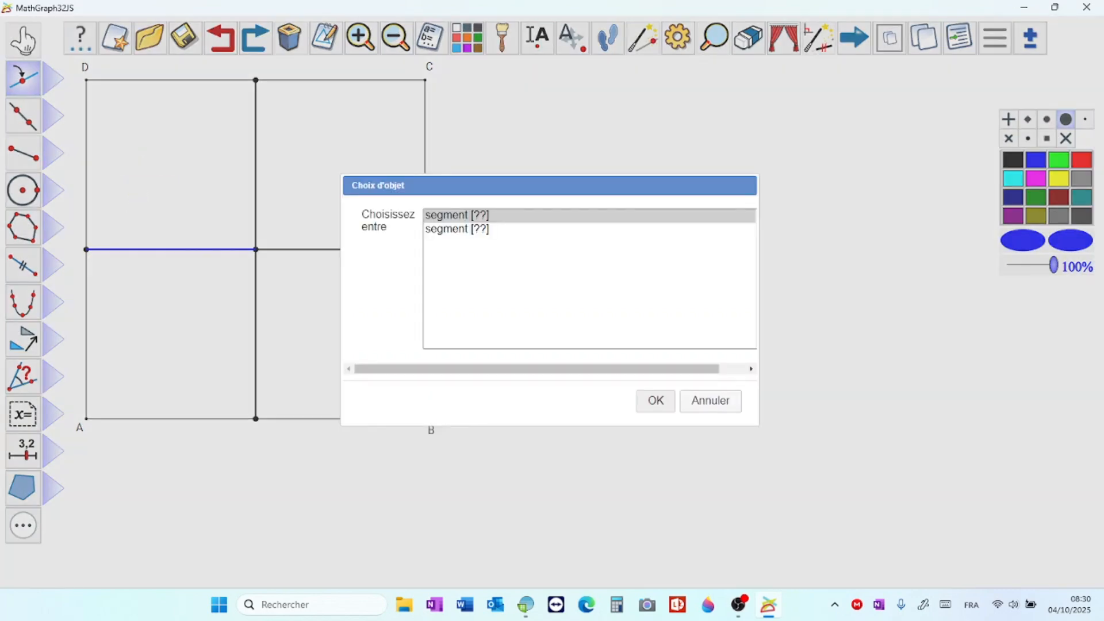
left_click(458, 229)
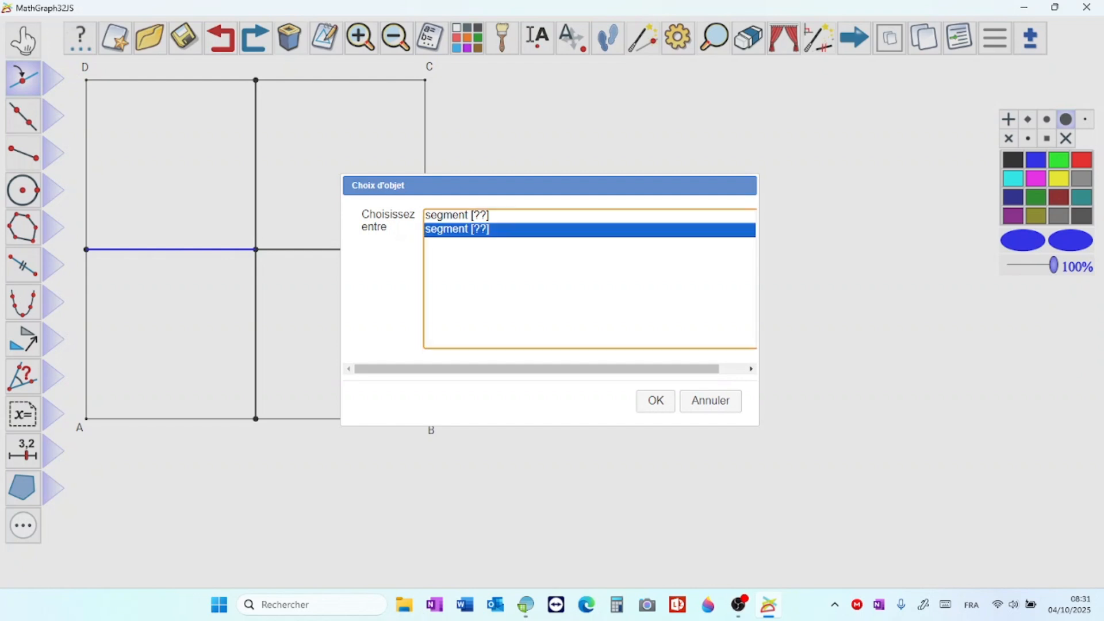
left_click(655, 401)
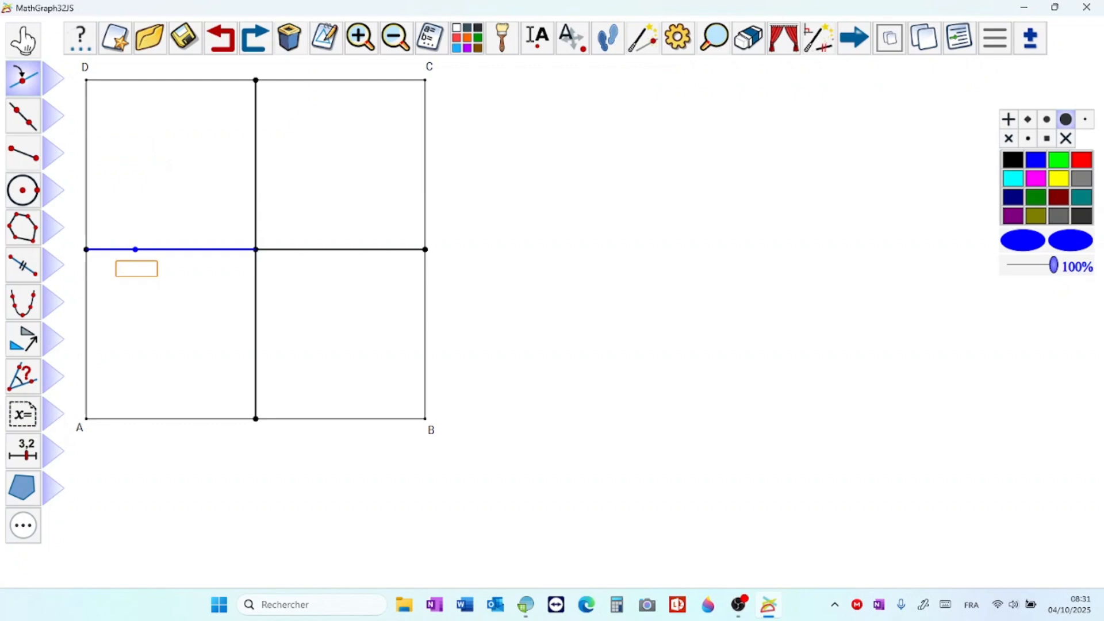
Step: Draw a blue compass circle centred on the square's centre, with radius equal to the distance from side AD's midpoint to the linked point
left_click(53, 190)
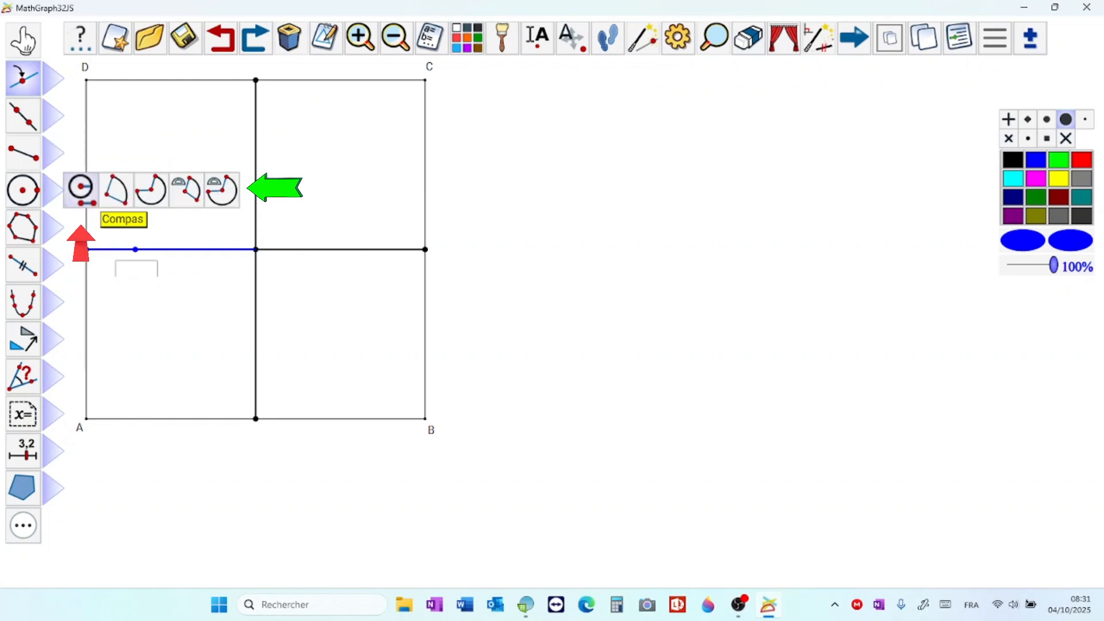
left_click(81, 189)
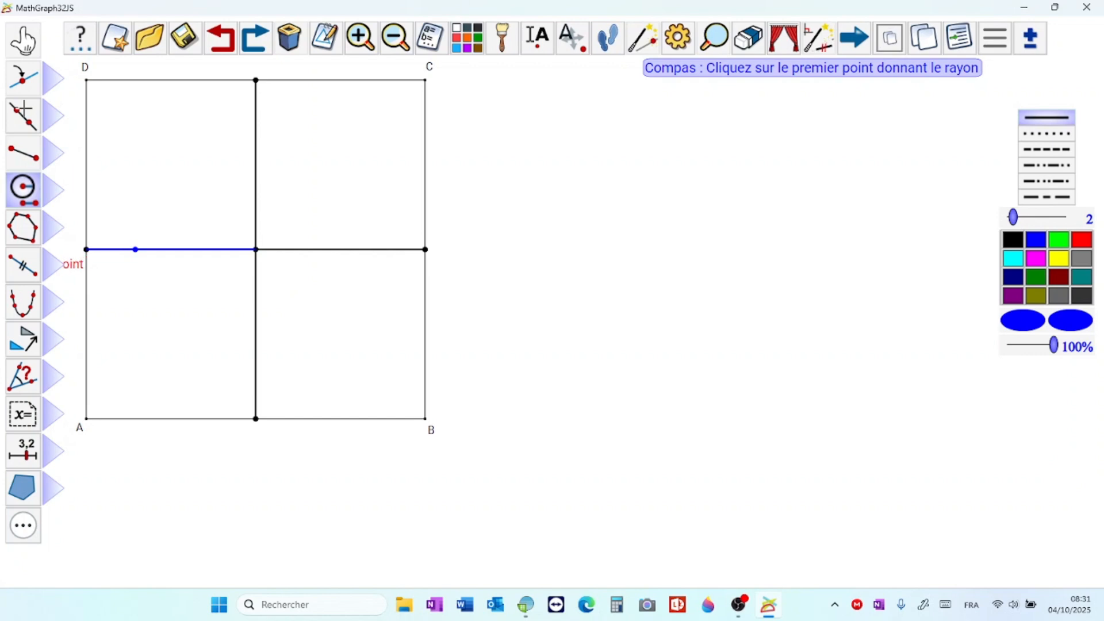
left_click(86, 250)
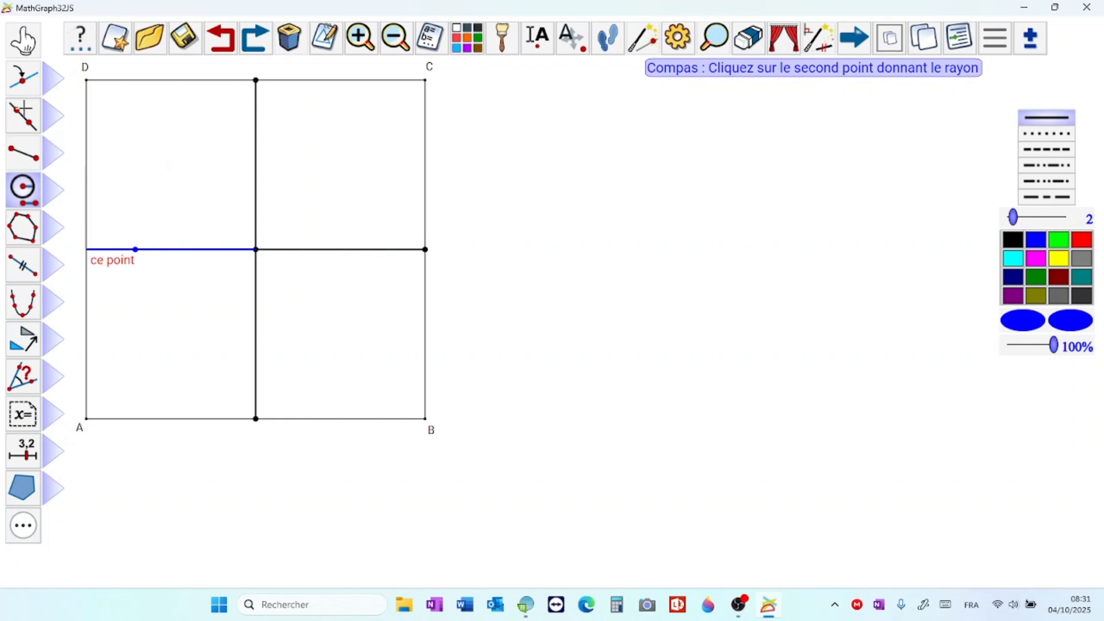
left_click(135, 249)
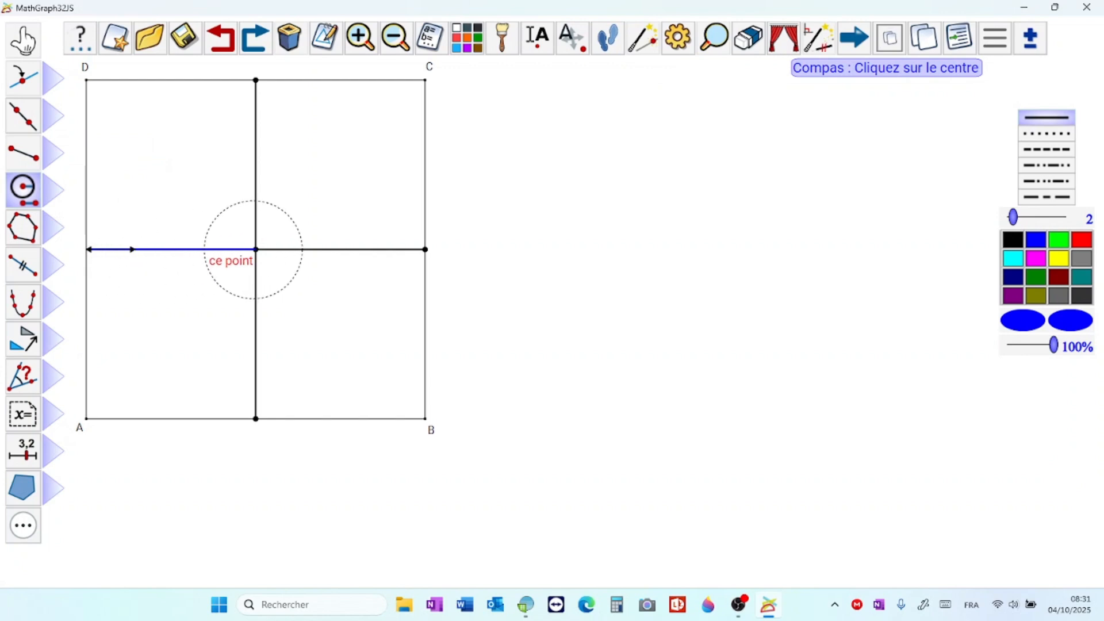
left_click(256, 249)
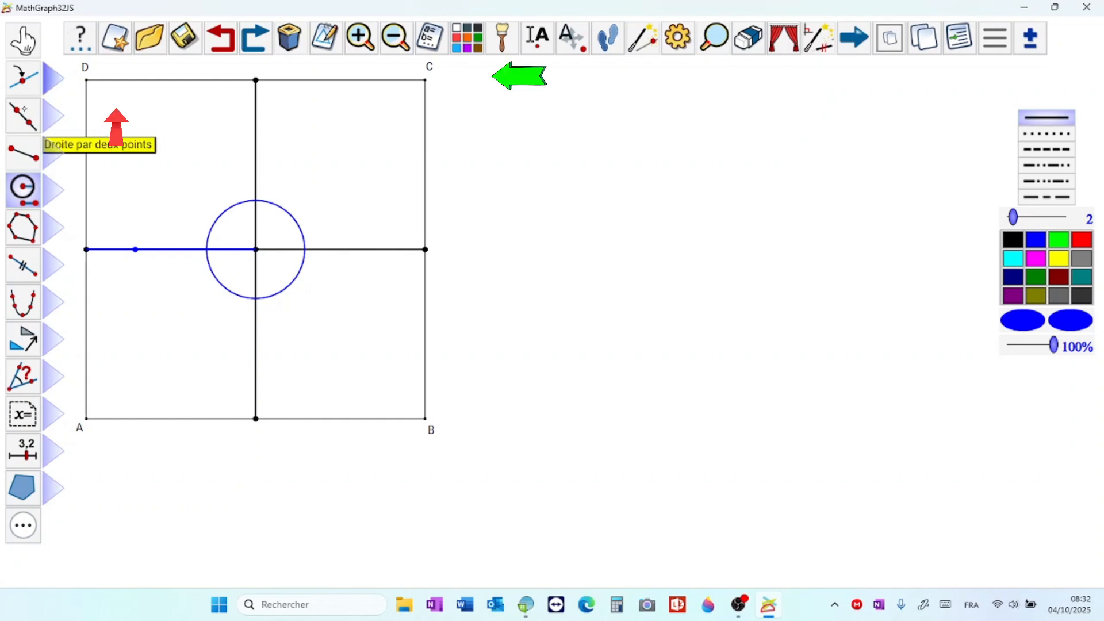
Step: Construct the two intersections of the circle with the vertical black segment, leaving both points unnamed
left_click(53, 79)
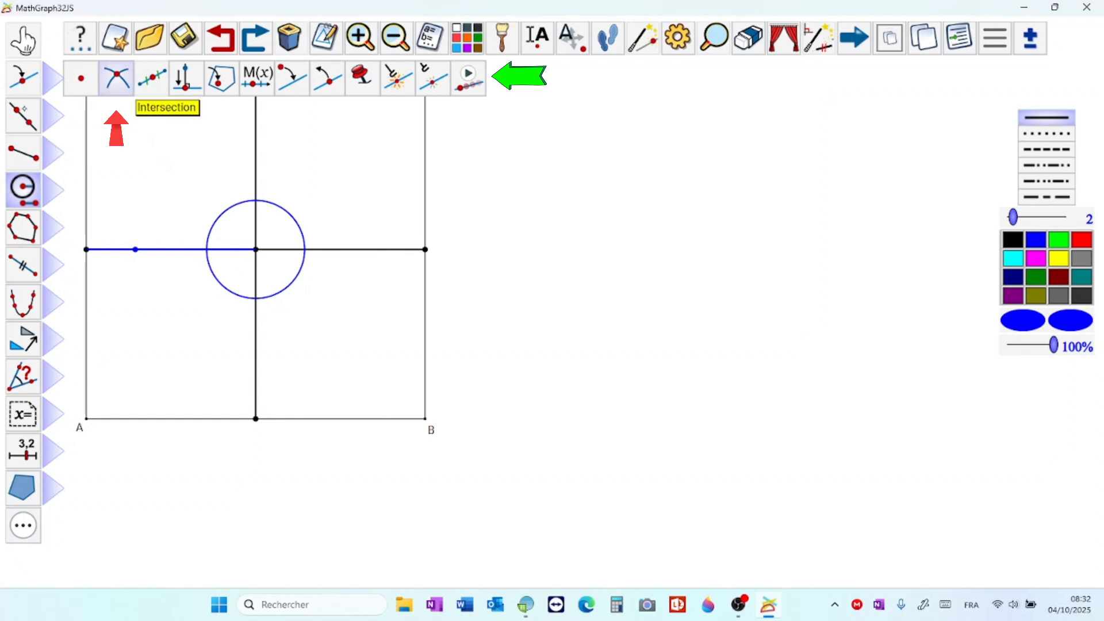
left_click(116, 78)
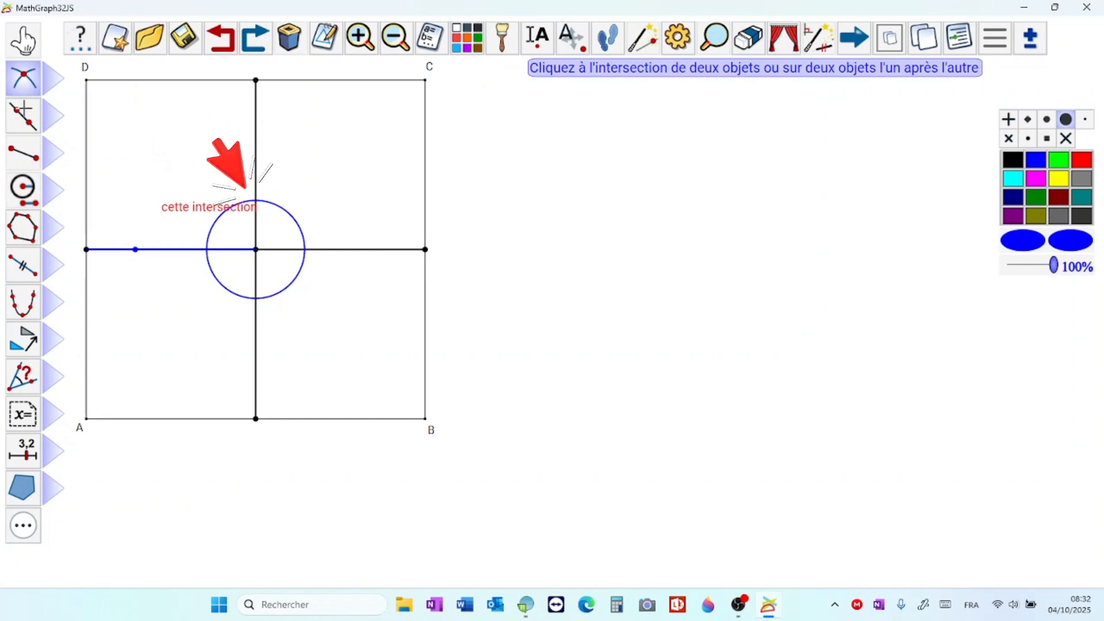
left_click(256, 200)
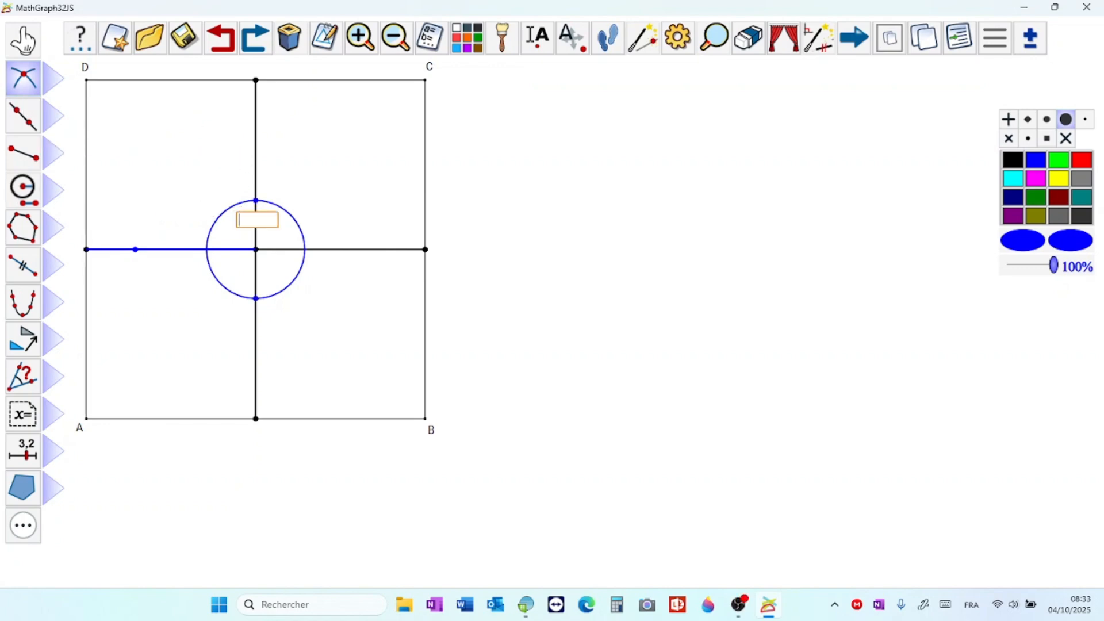
key("Return")
key("Return")
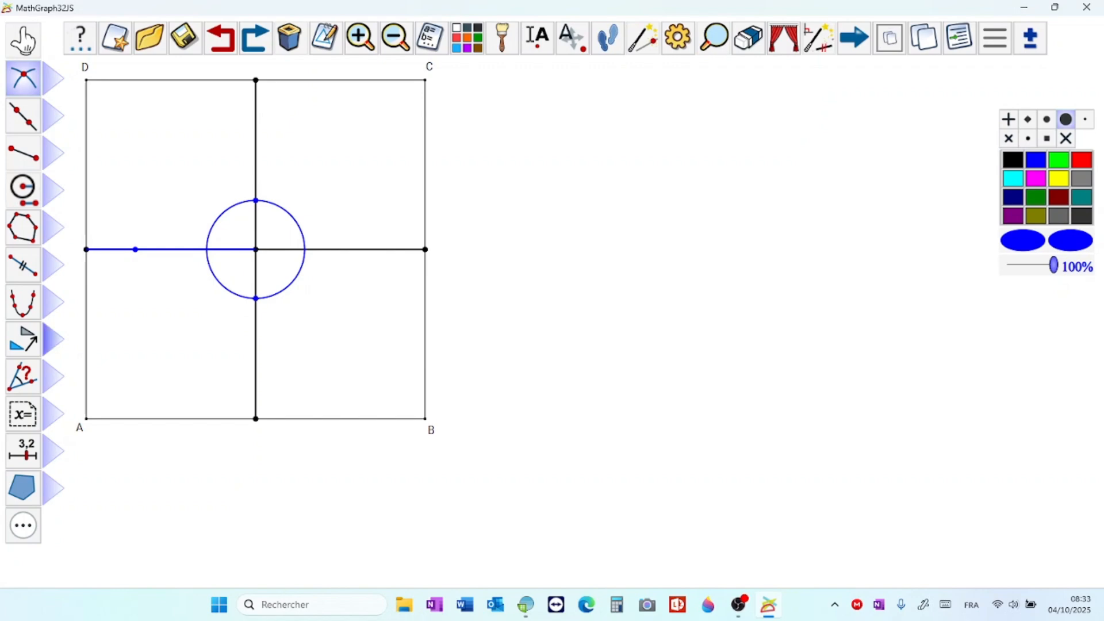
Step: Construct the image of the linked point by central symmetry about the square's centre
left_click(53, 339)
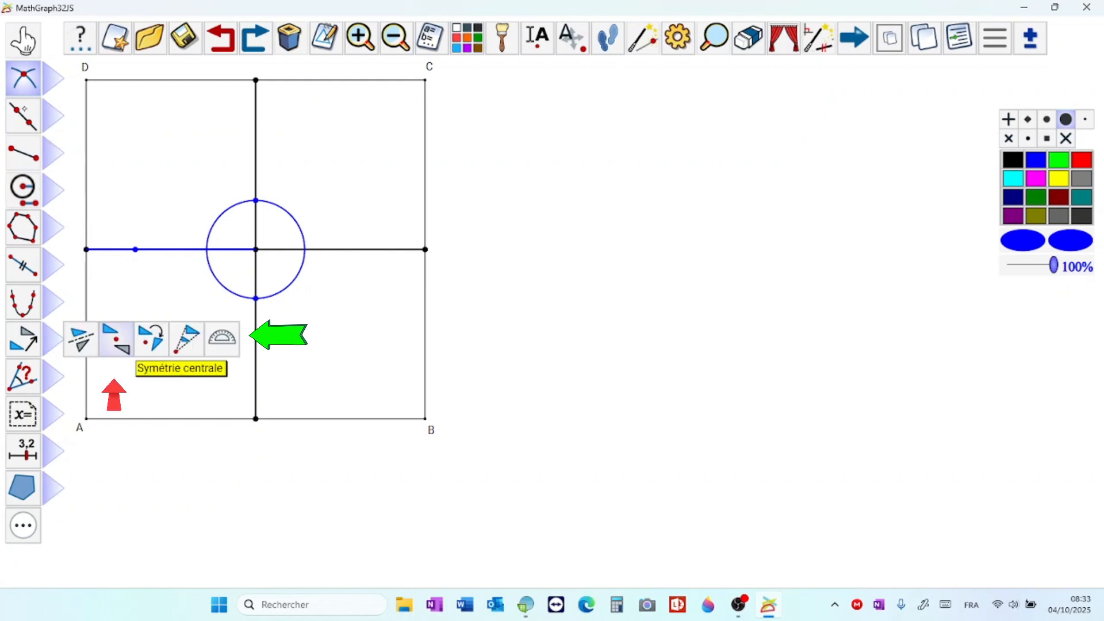
left_click(116, 338)
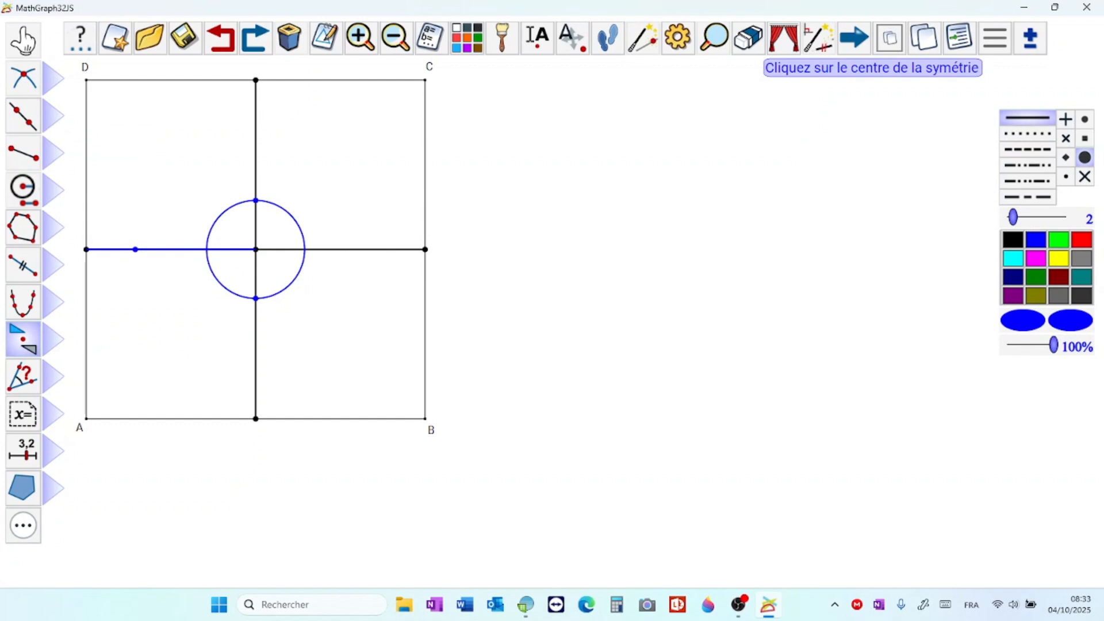
left_click(256, 249)
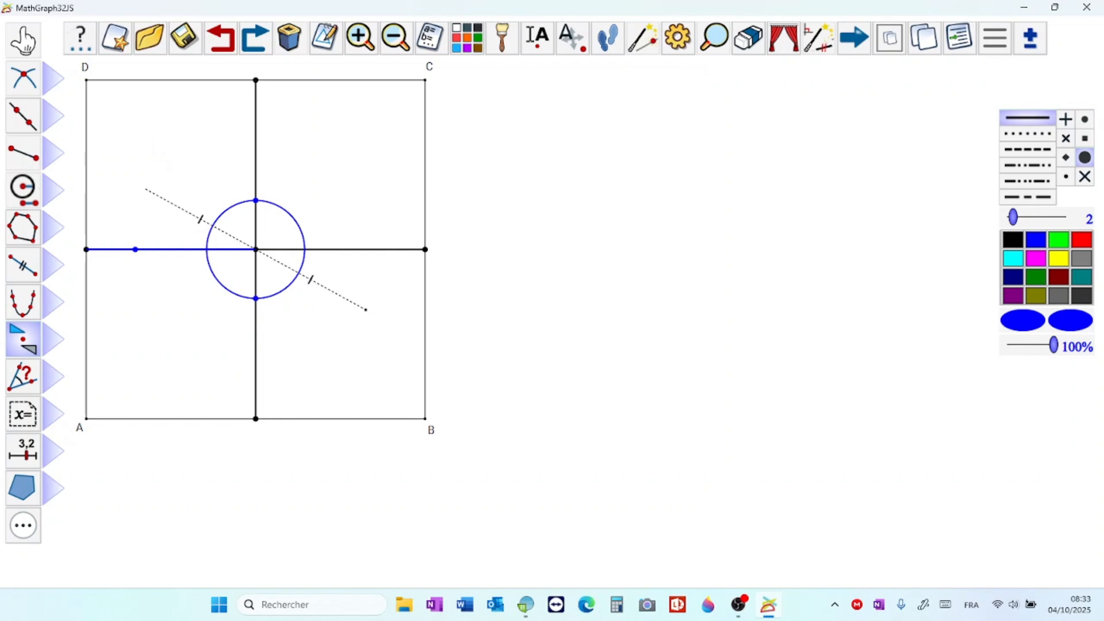
left_click(135, 250)
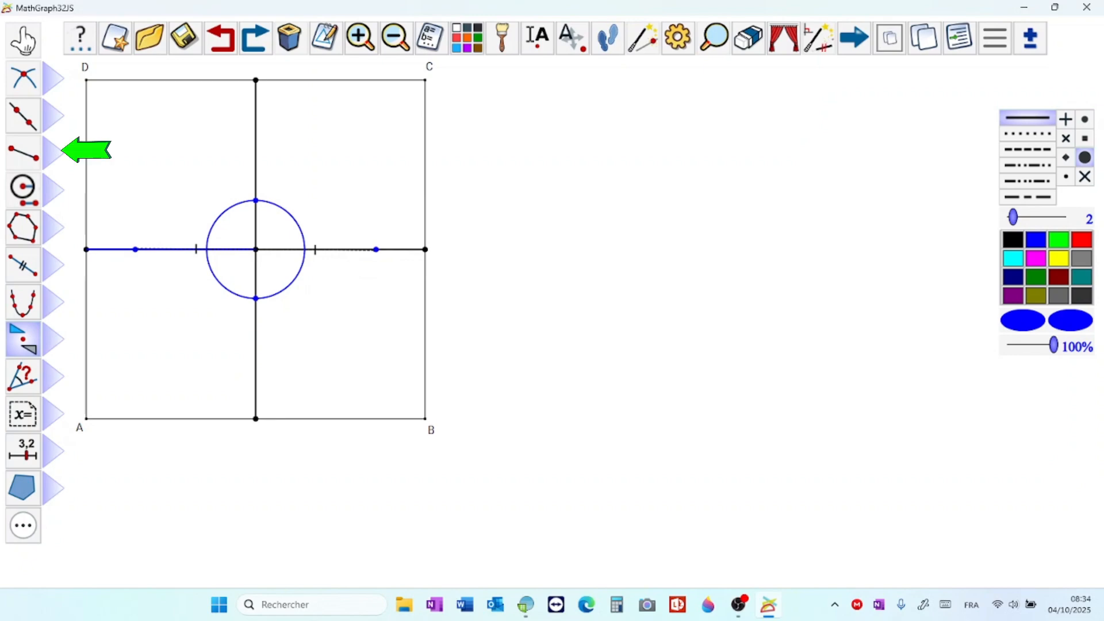
Step: Draw a rhombus of four dark red segments, thickness 1, joining the linked point, its symmetric image and the two circle intersections
left_click(23, 152)
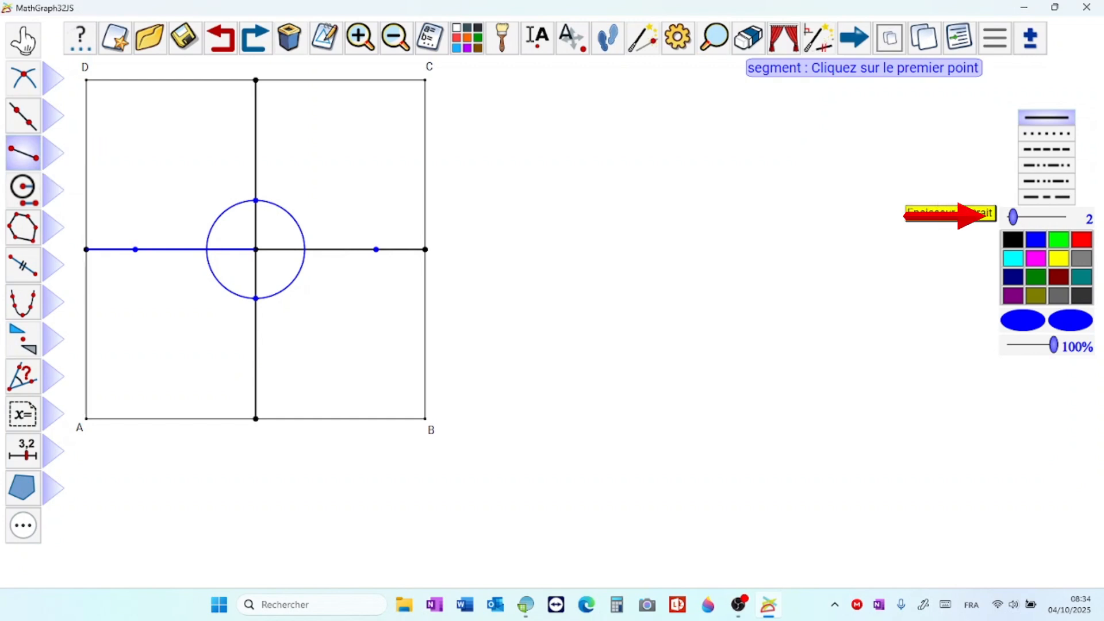
left_click_drag(1013, 217, 1007, 216)
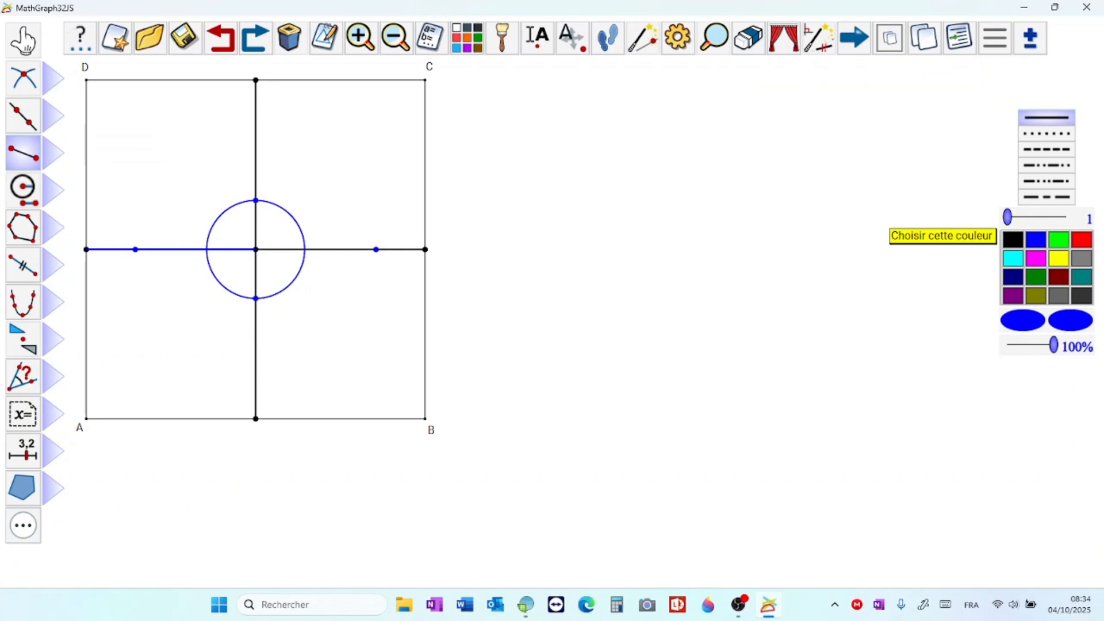
left_click(1058, 278)
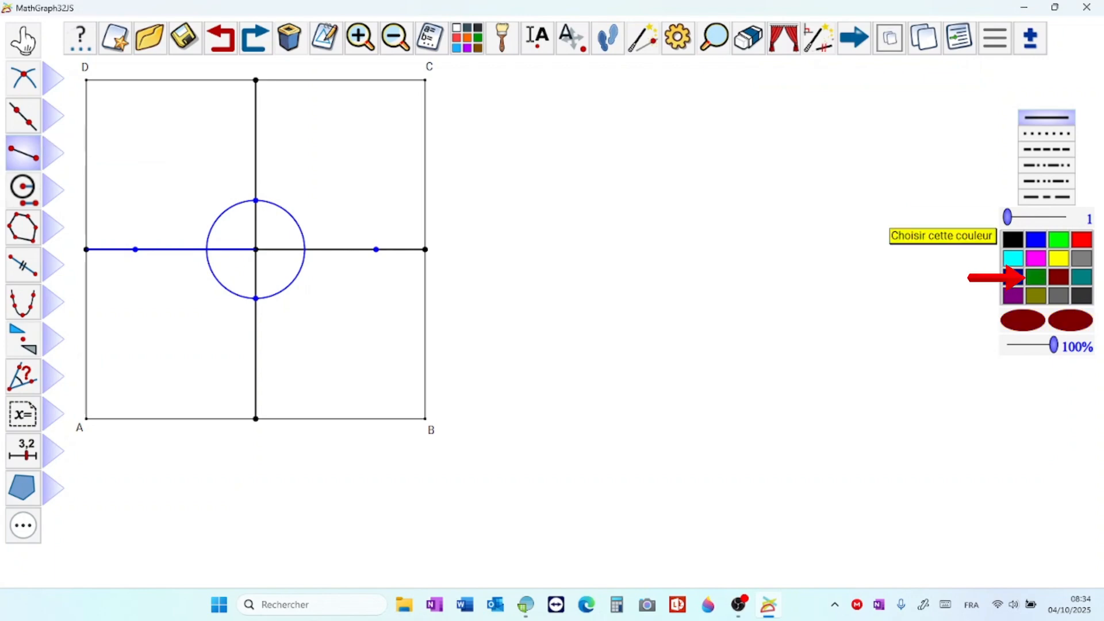
left_click(135, 249)
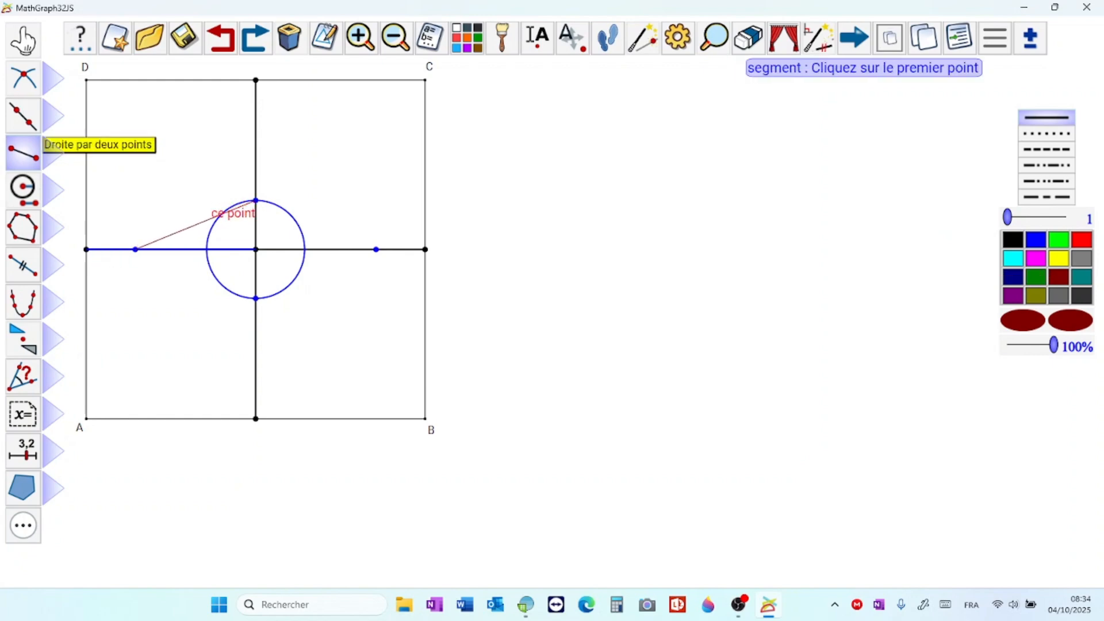
left_click(255, 201)
left_click(376, 249)
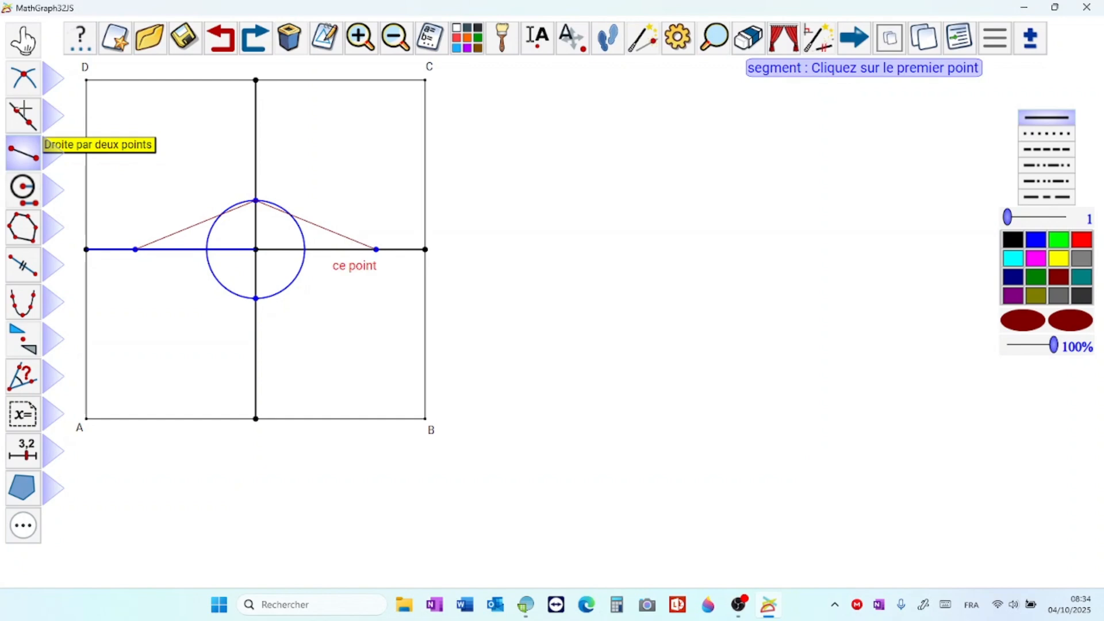
left_click(376, 250)
left_click(256, 298)
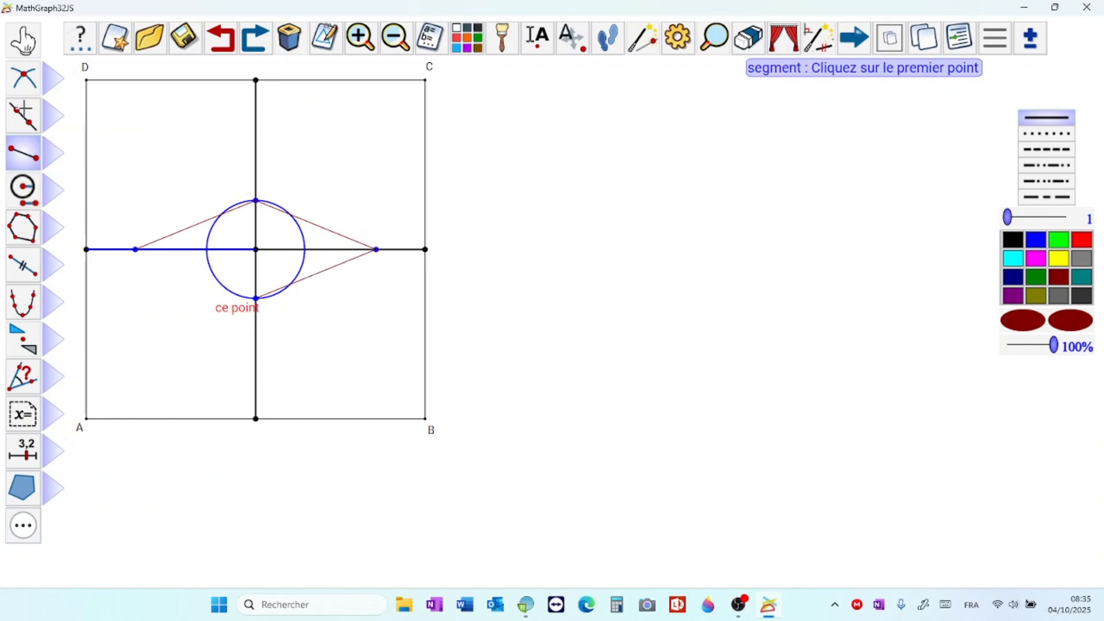
left_click(255, 298)
left_click(135, 250)
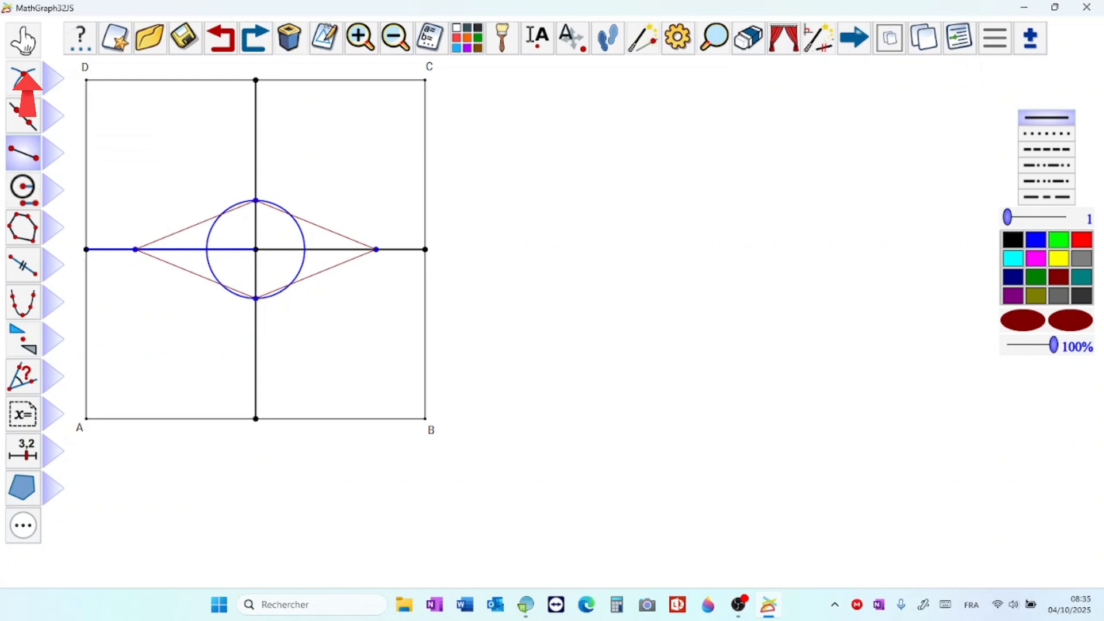
Step: Move the linked point along the blue segment to check how the rhombus follows it
left_click(24, 46)
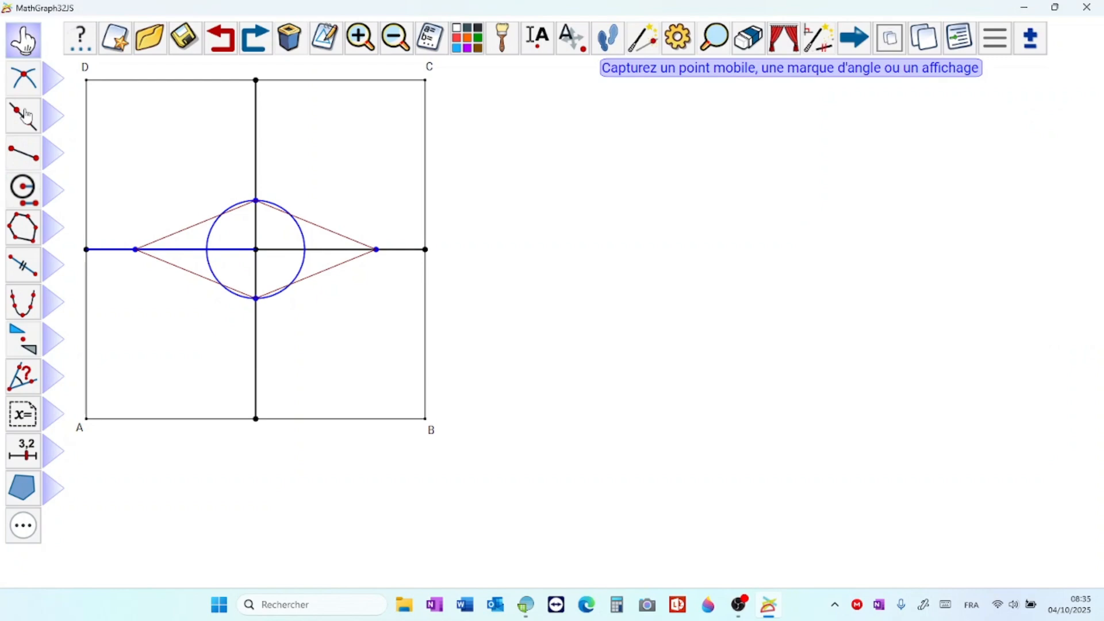
mouse_move(135, 249)
left_mouse_down()
mouse_move(216, 250)
mouse_move(113, 250)
mouse_move(224, 249)
mouse_move(113, 250)
mouse_move(148, 250)
mouse_move(137, 249)
left_mouse_up()
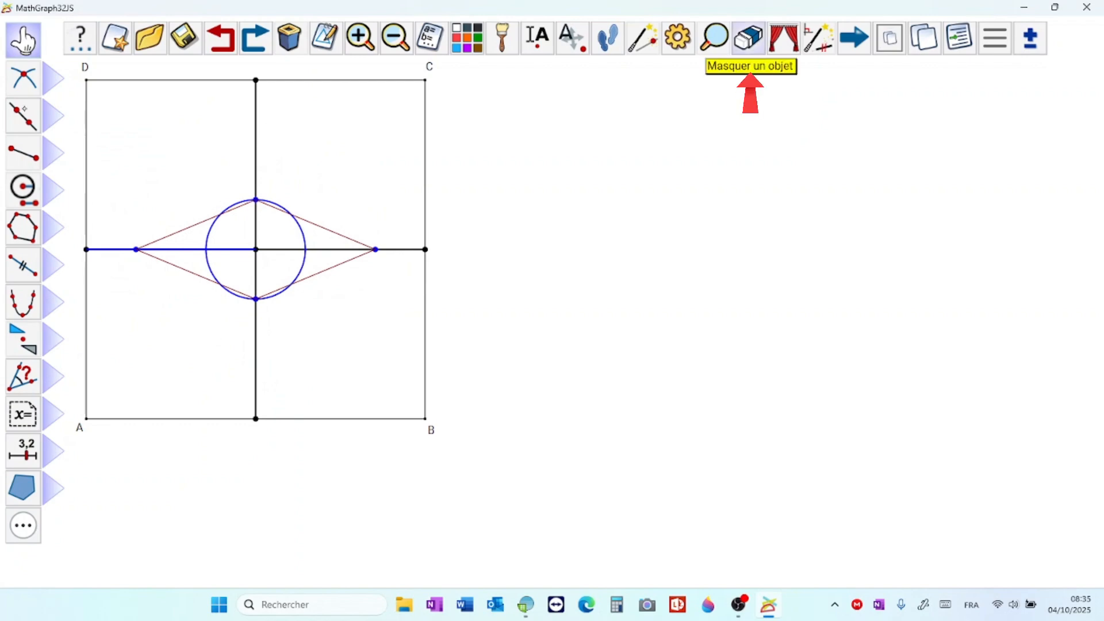
Step: Hide the blue circle around the square's centre, keeping the segments and points displayed
left_click(749, 38)
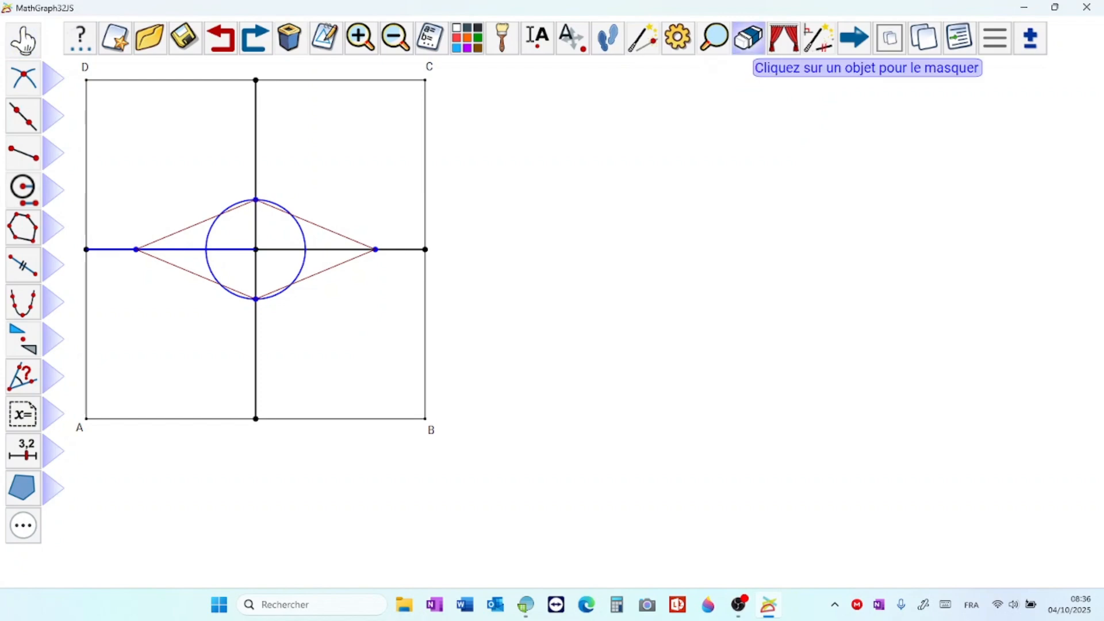
left_click(304, 249)
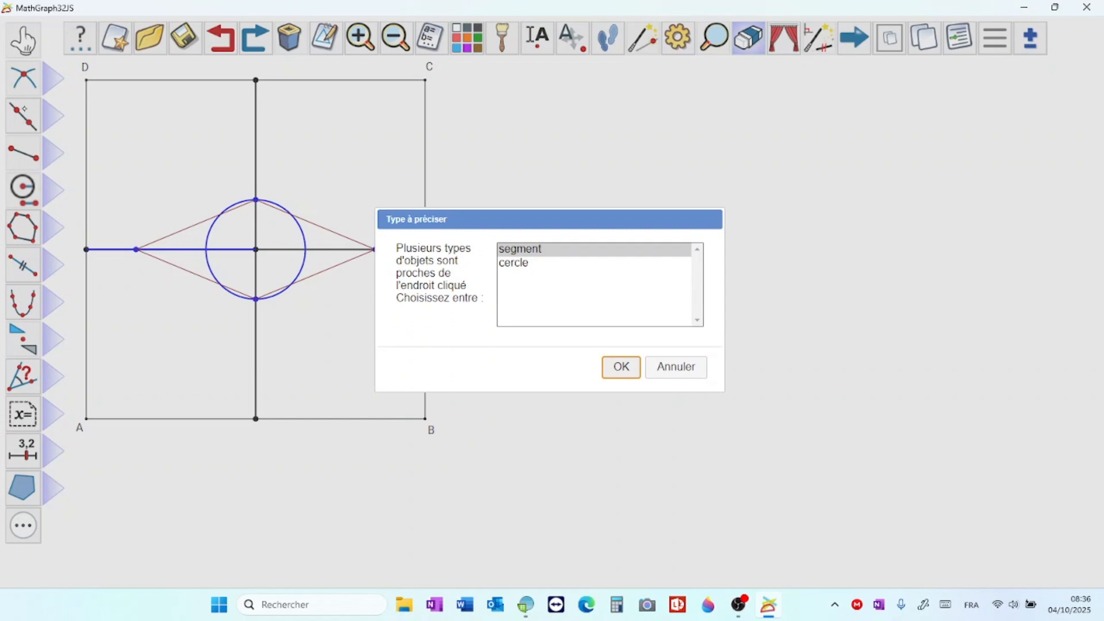
left_click(513, 263)
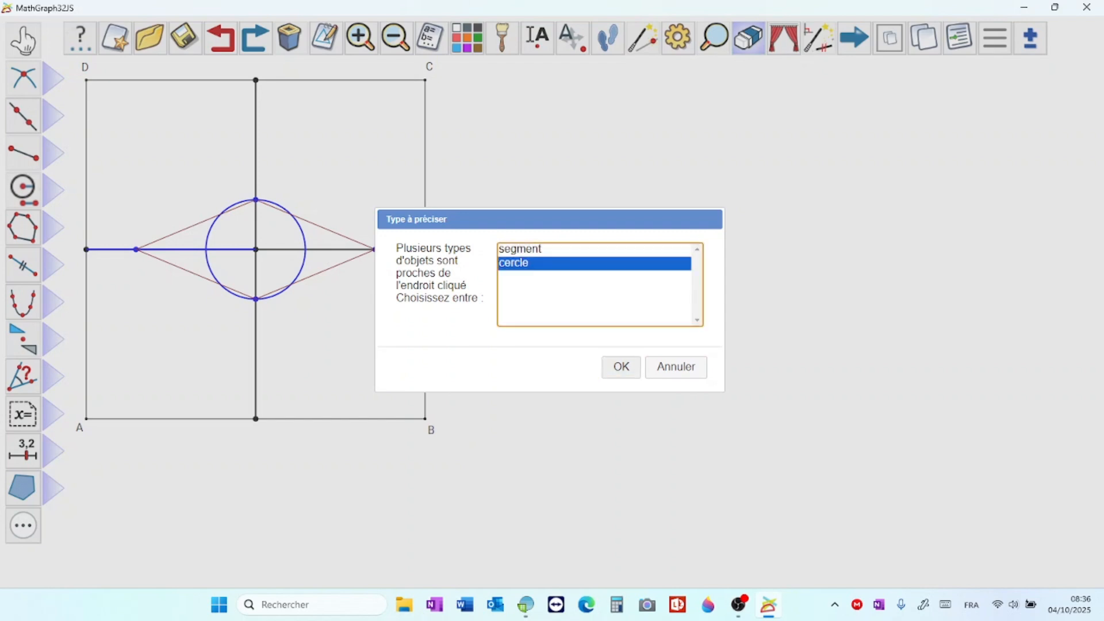
left_click(621, 366)
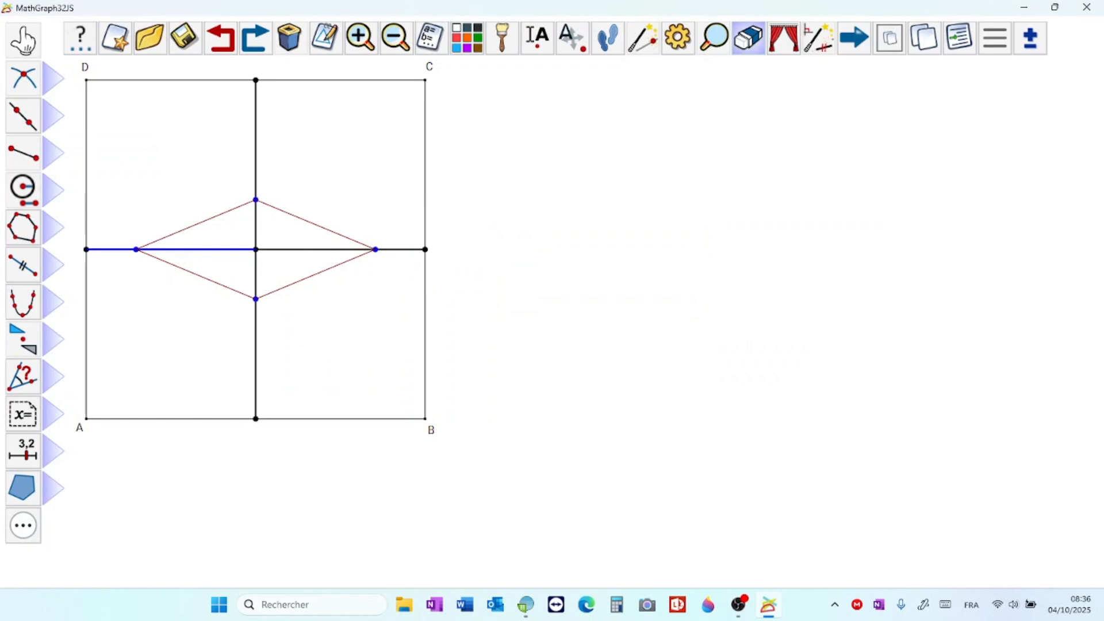
key("Escape")
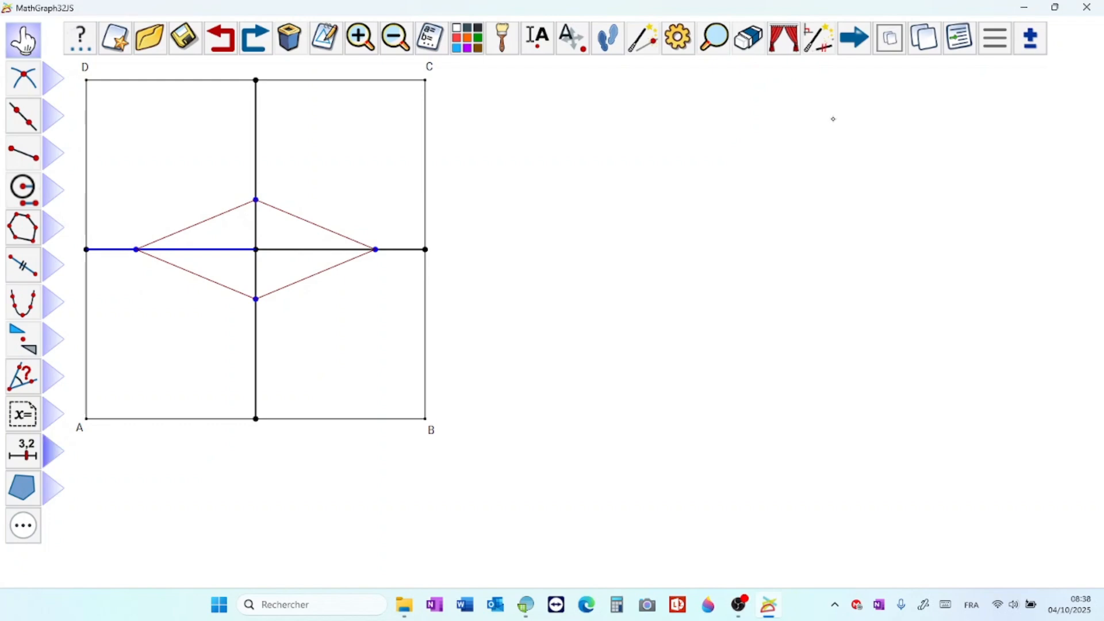
Step: Create a real calculation named N with the formula 25
left_click(53, 451)
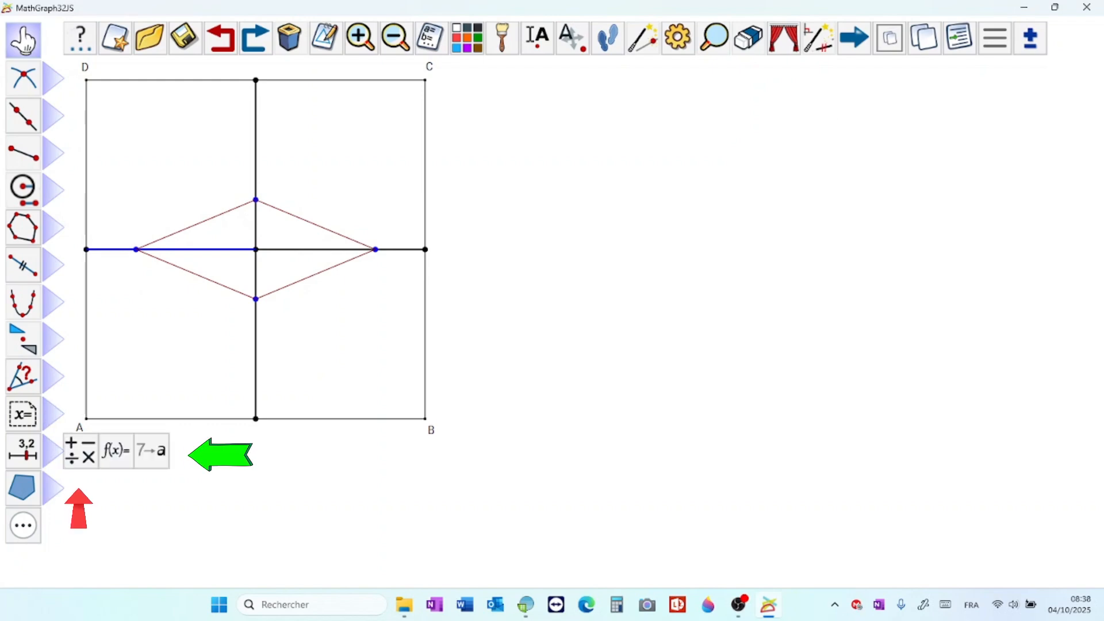
left_click(80, 452)
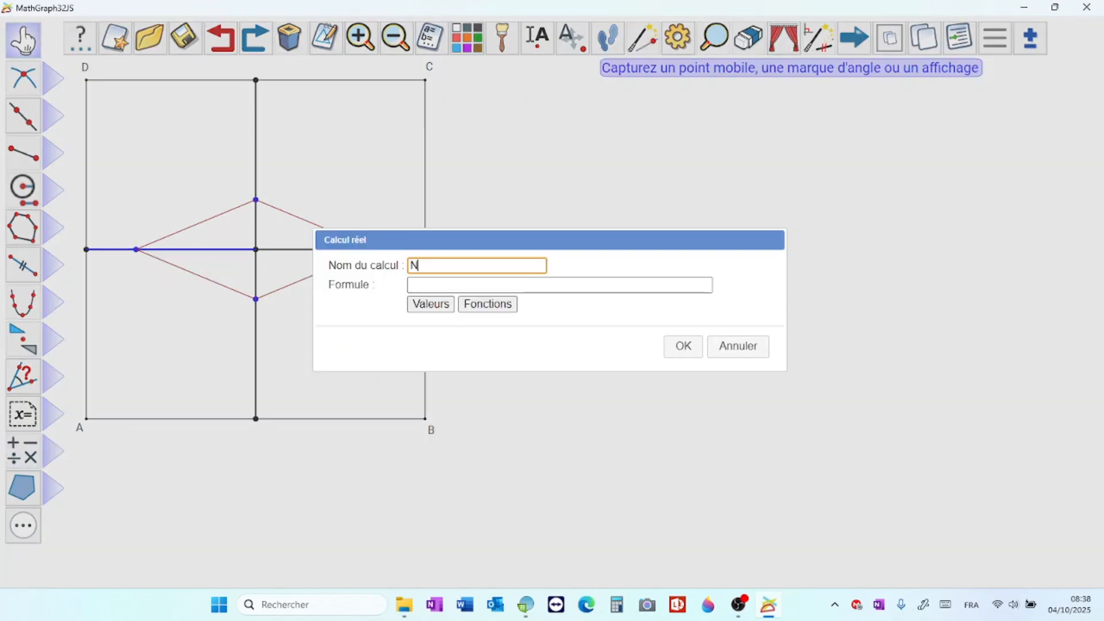
key("Tab")
type("25")
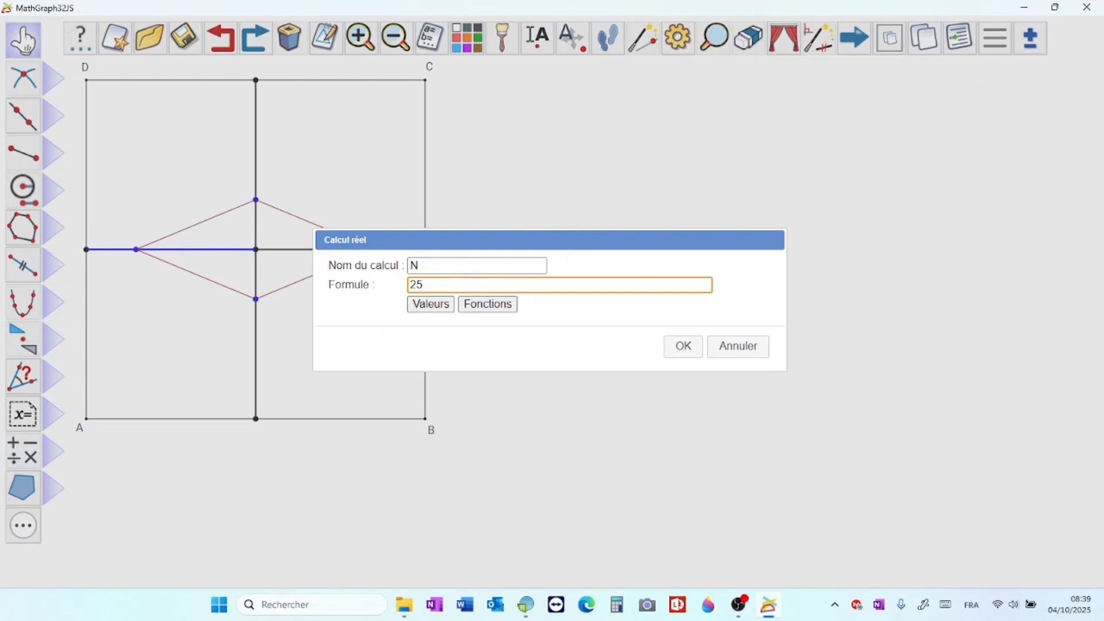
key("Return")
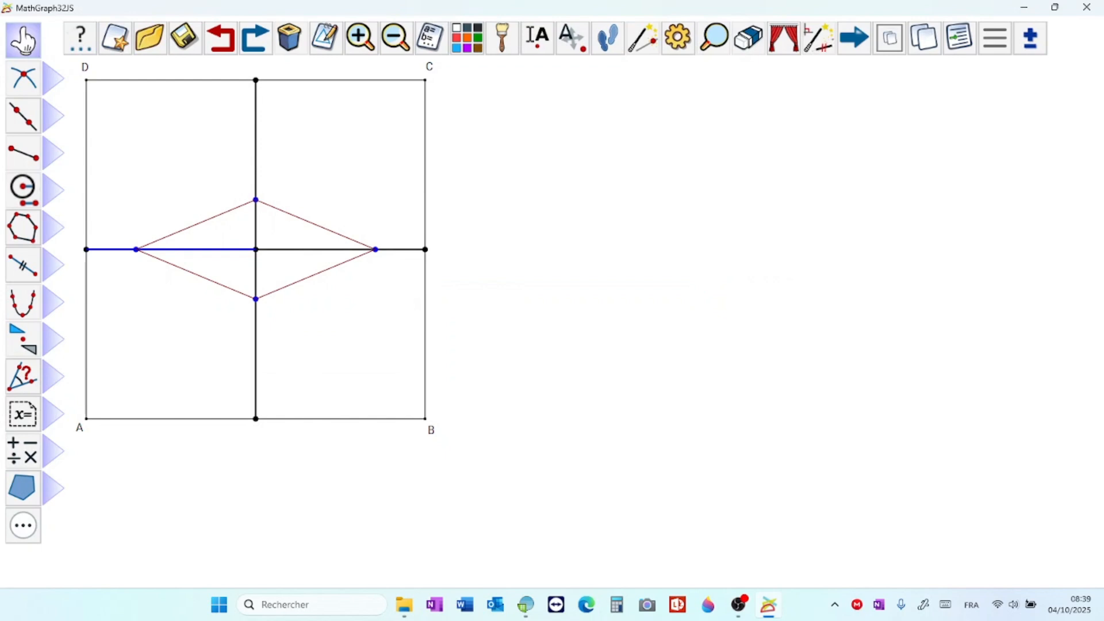
Step: Generate the object locus of the rhombus's upper-left side from the linked point, using N as the number of positions
left_click(53, 301)
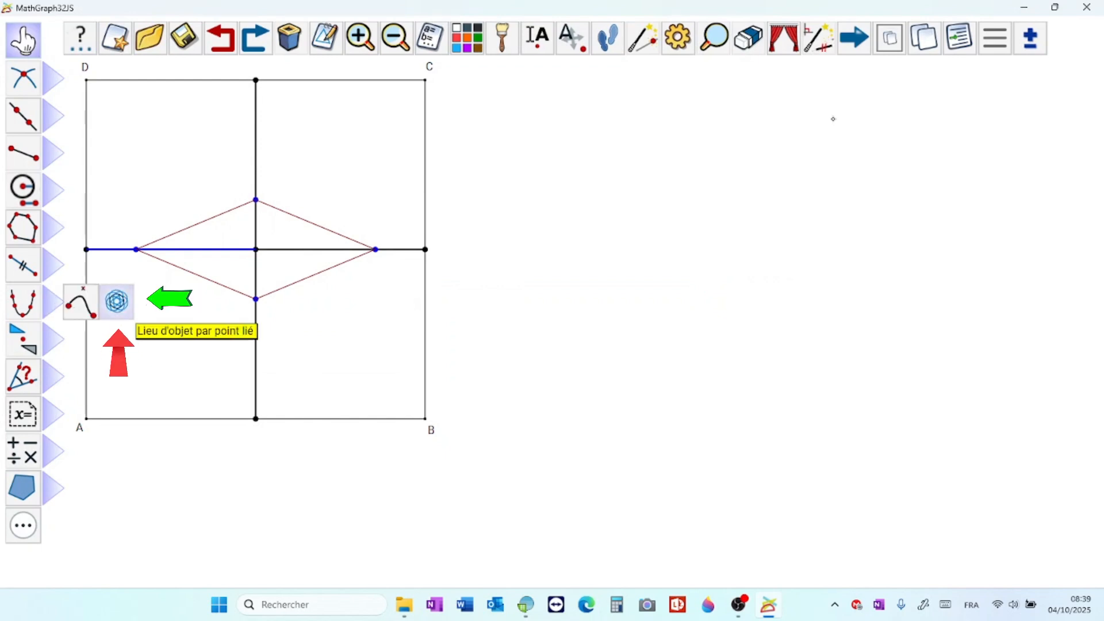
left_click(116, 301)
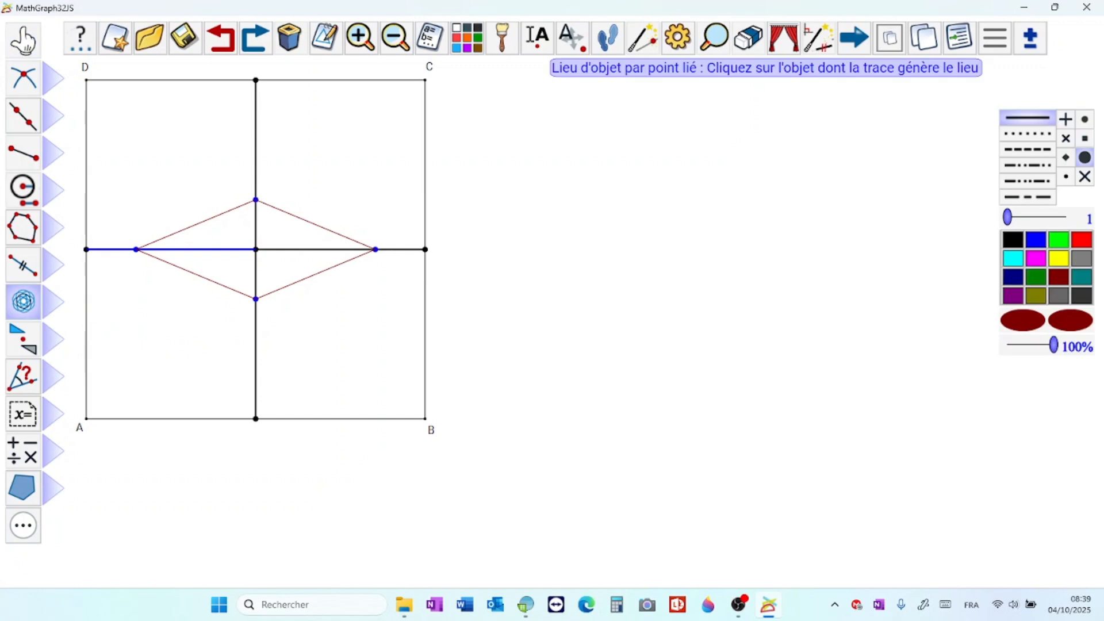
left_click(192, 225)
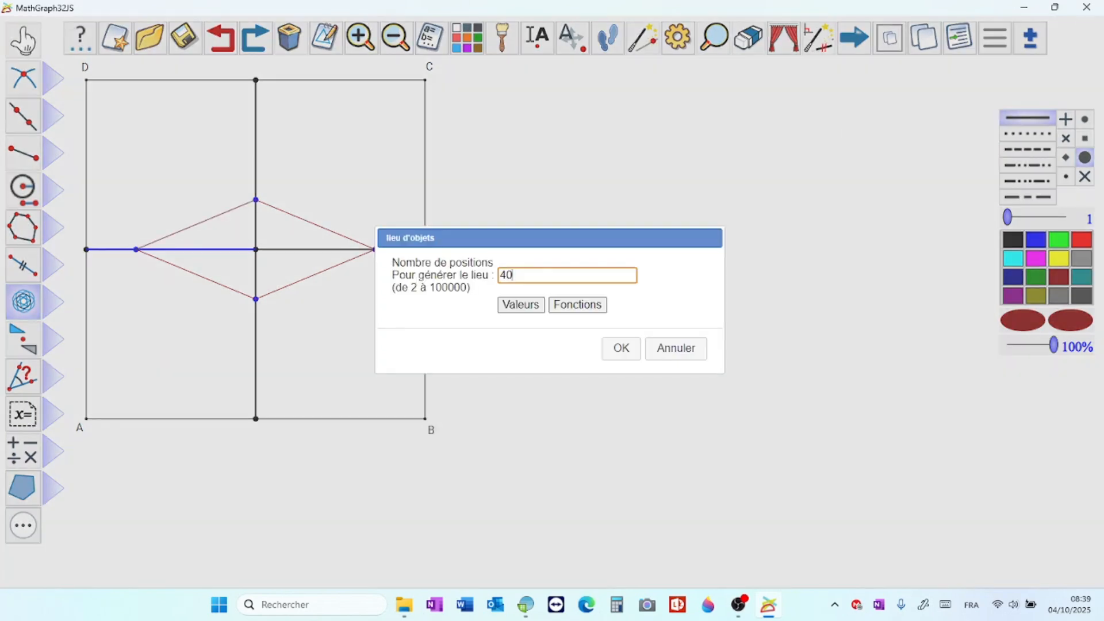
key("BackSpace")
key("BackSpace")
left_click(520, 305)
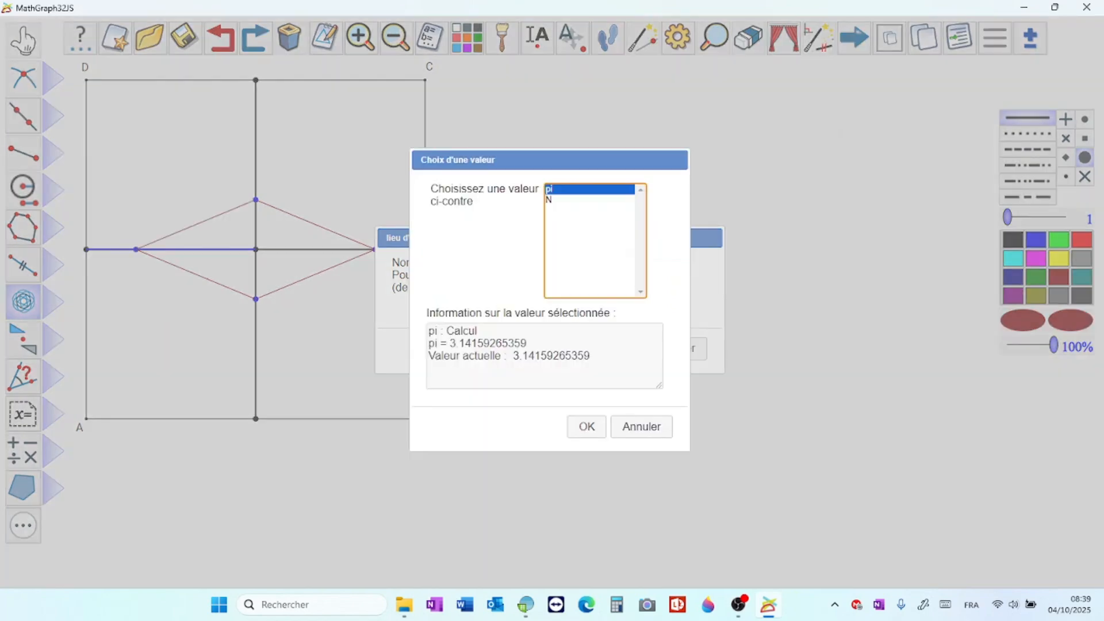
left_click(575, 200)
key("Return")
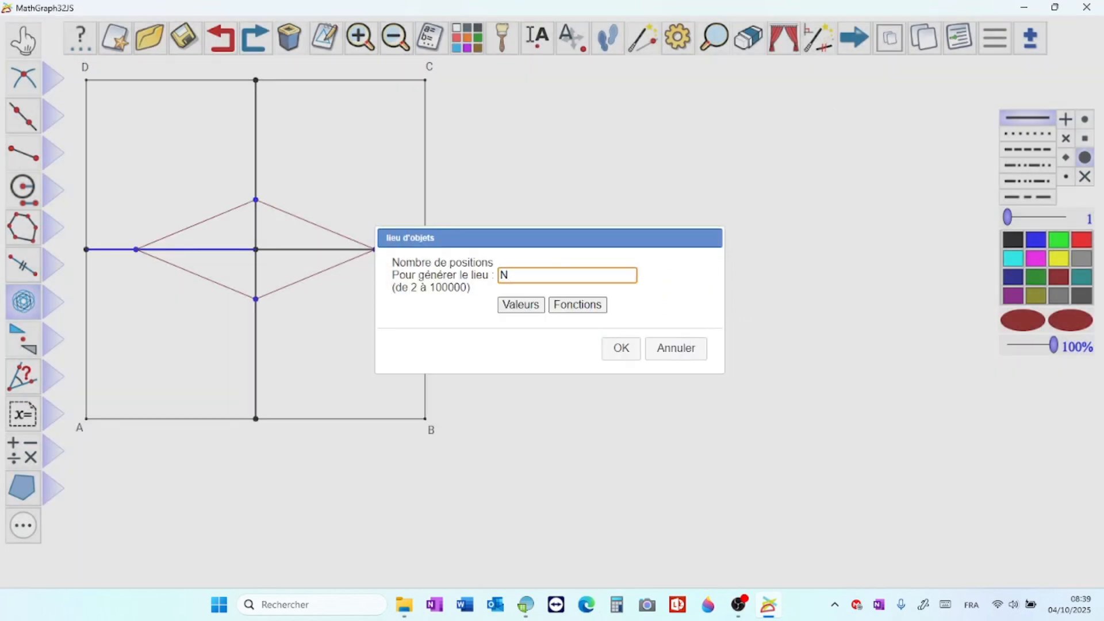
key("Return")
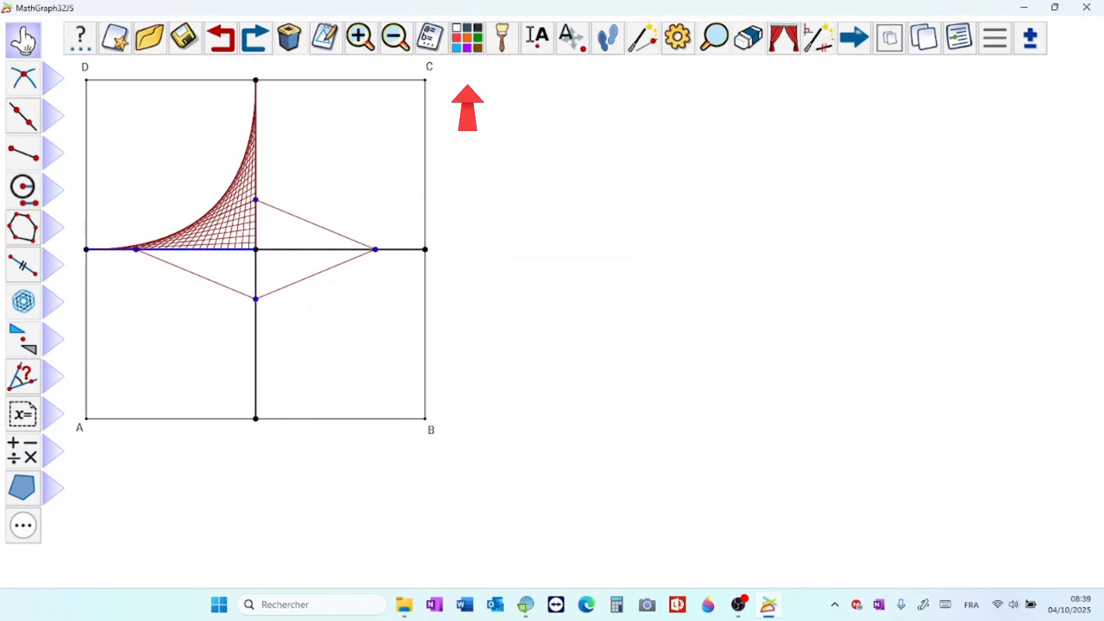
Step: Recolour the locus of the rhombus's upper-left side blue
left_click(466, 38)
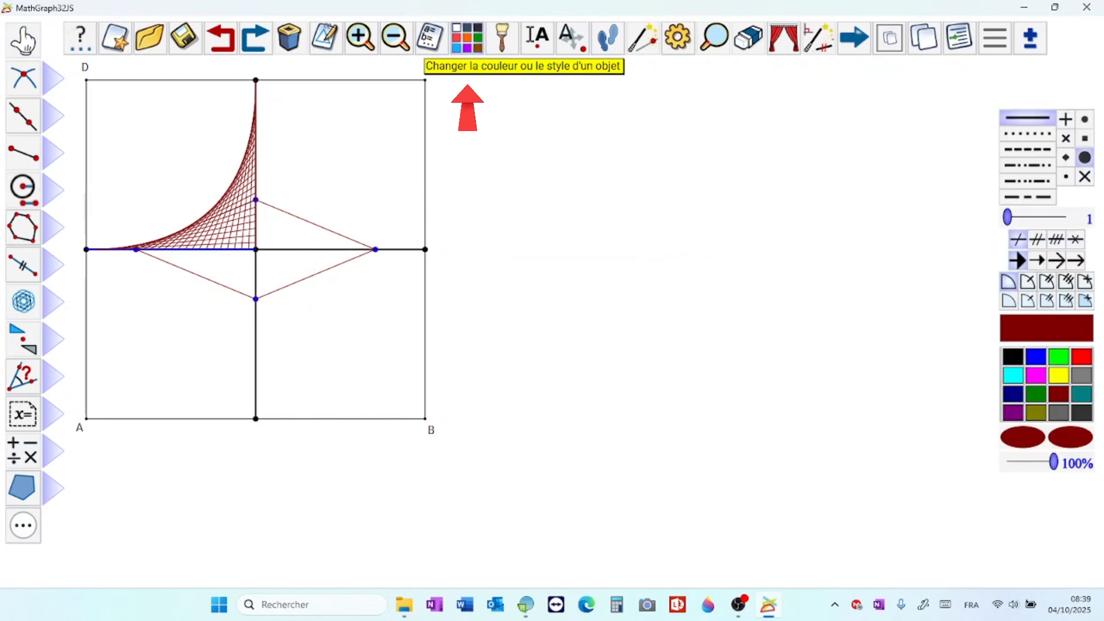
left_click(1035, 357)
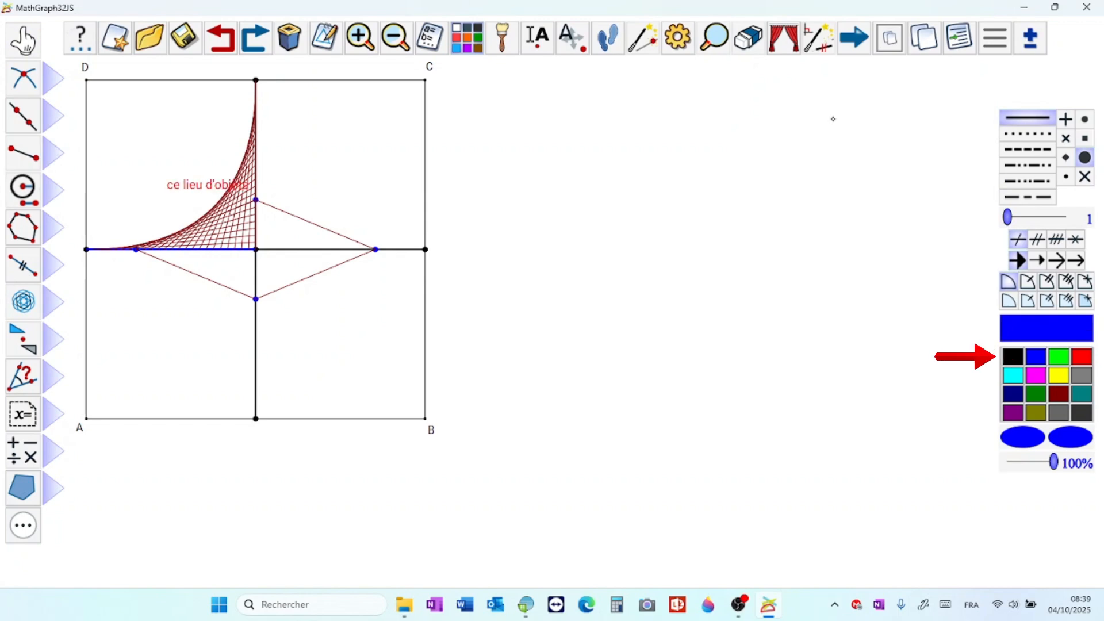
left_click(244, 184)
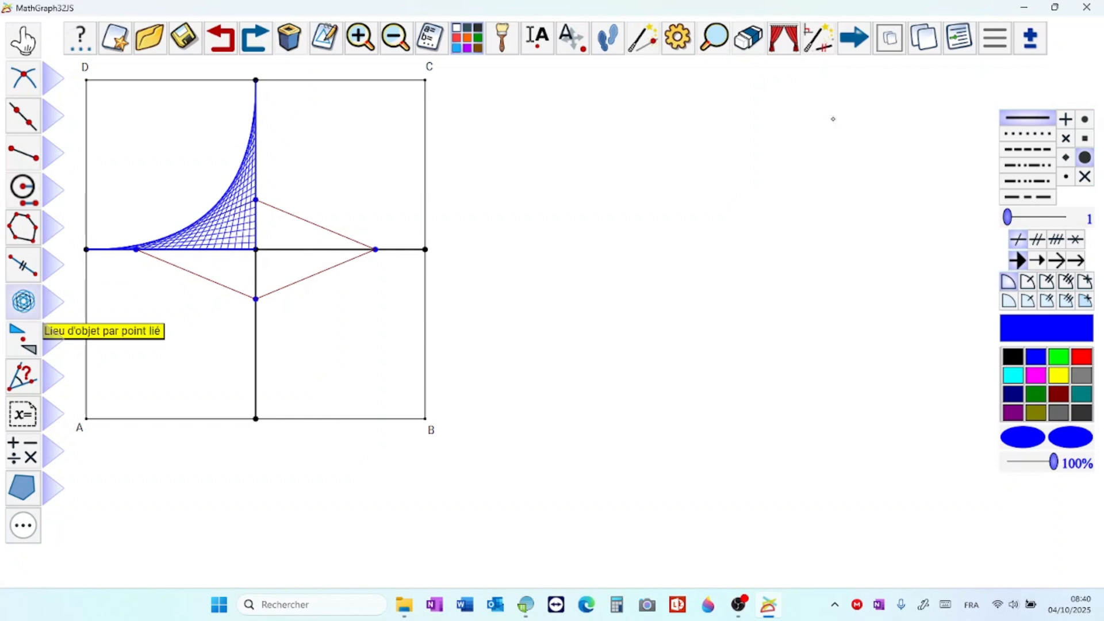
Step: Generate the blue object locus of the rhombus's upper-right side from the linked point with N positions
left_click(23, 301)
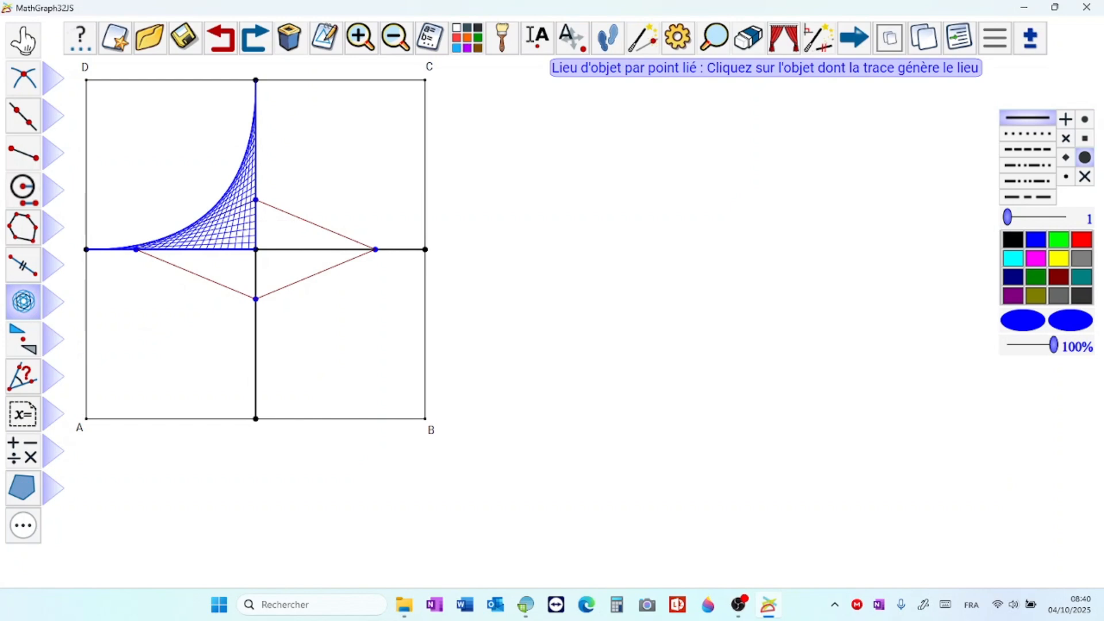
left_click(322, 227)
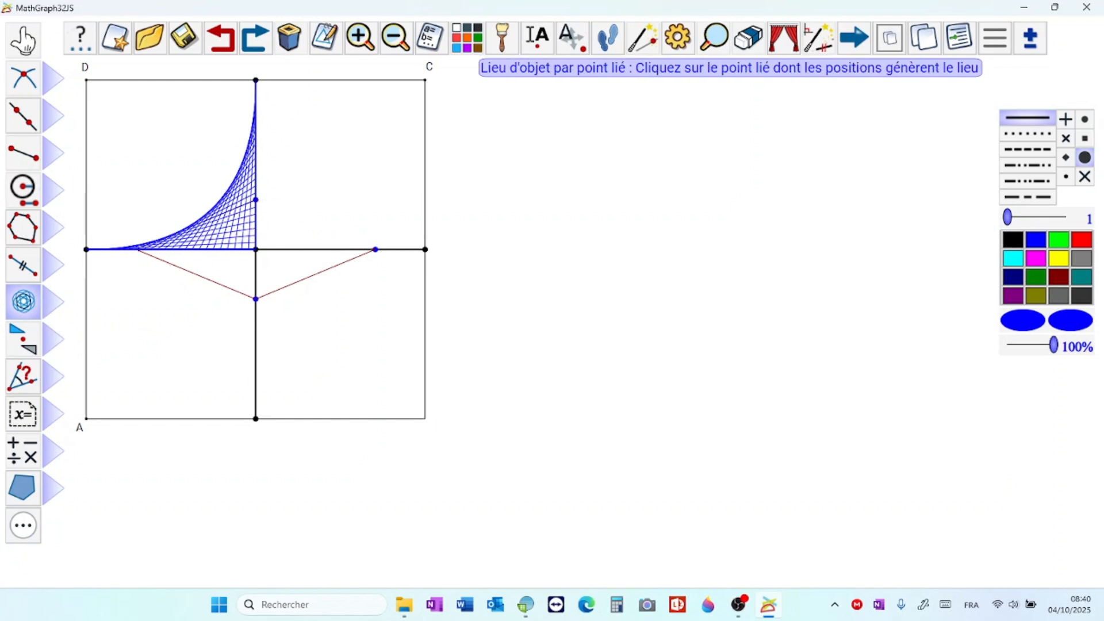
left_click(138, 250)
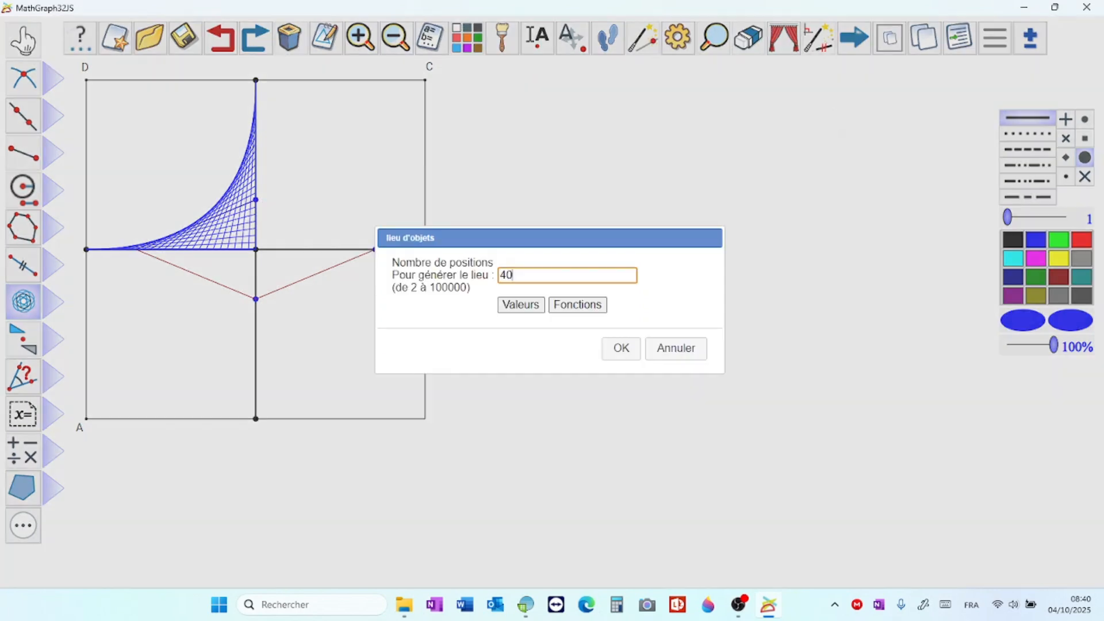
key("BackSpace")
key("BackSpace")
type("N")
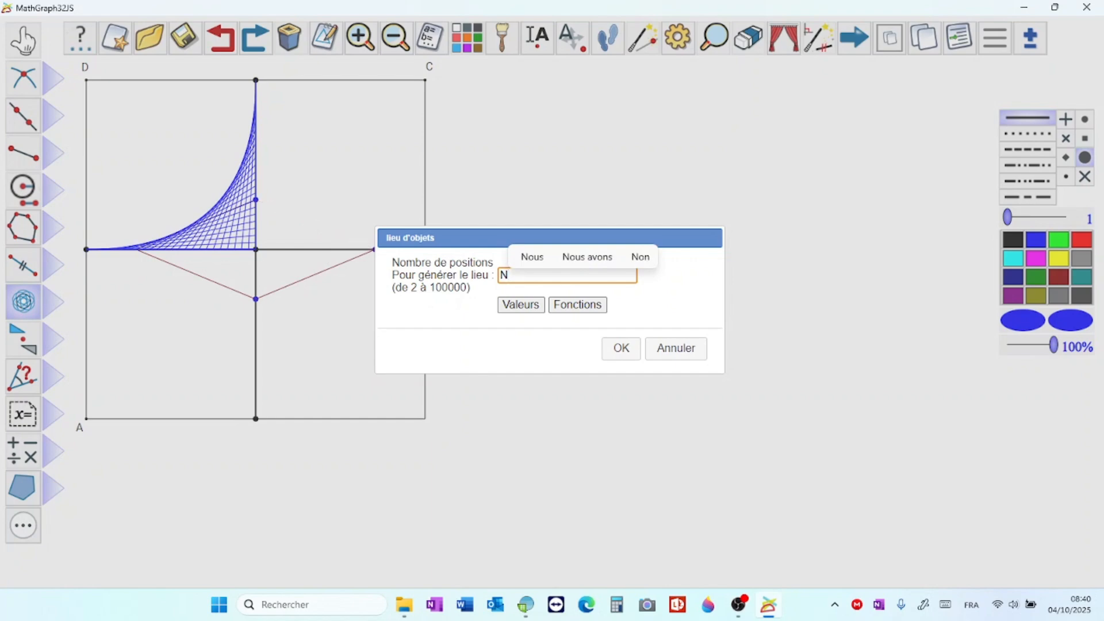
key("Return")
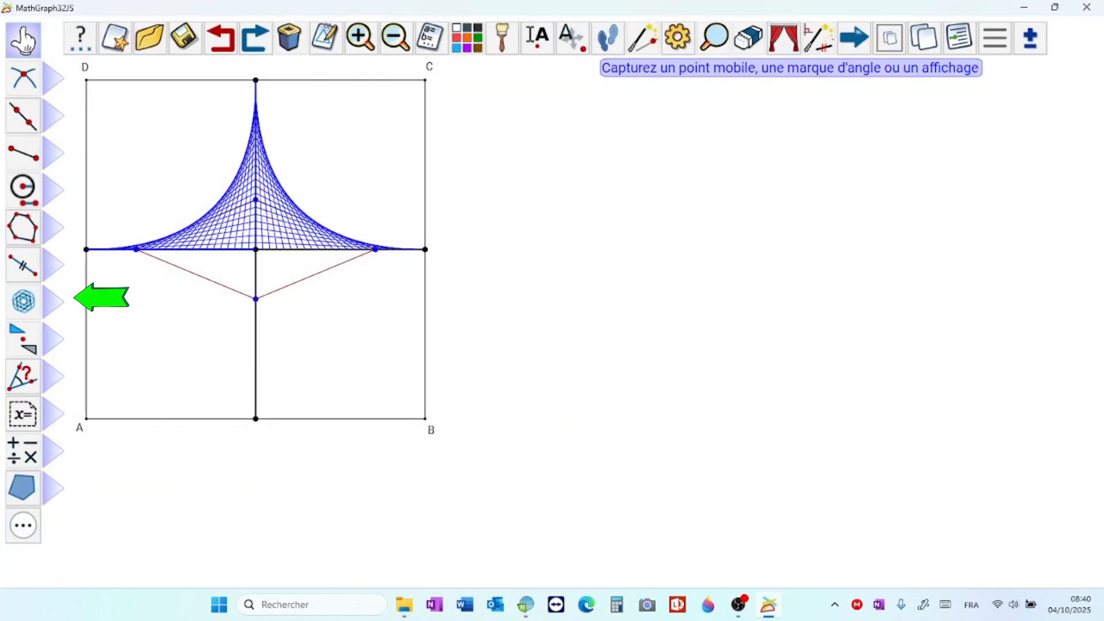
Step: Generate the blue object locus of the rhombus's lower-right side from the linked point with N positions
left_click(23, 301)
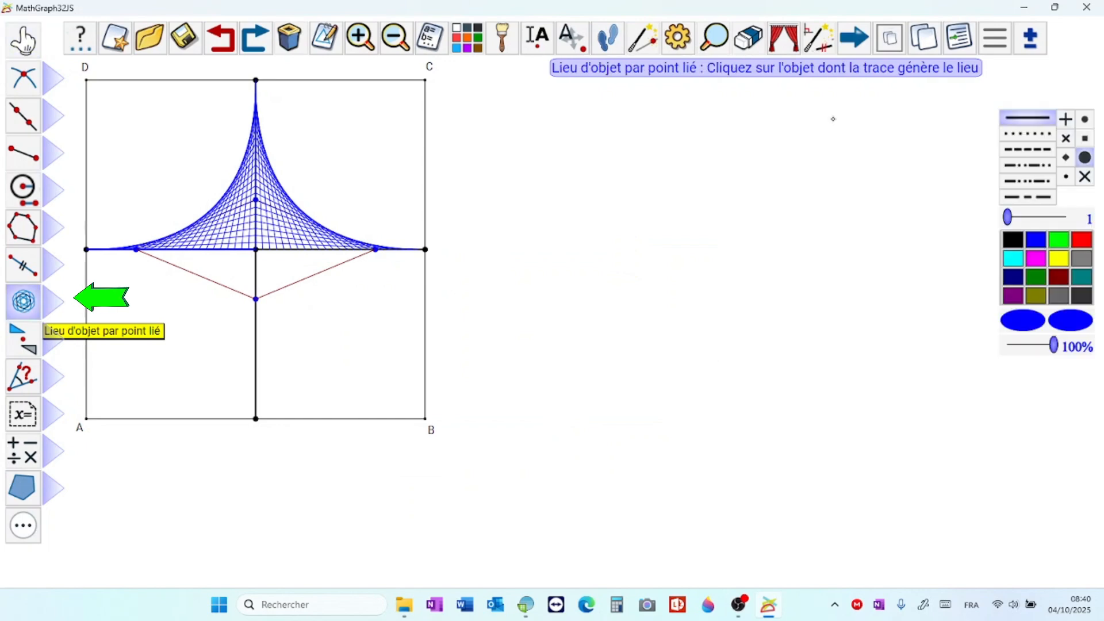
left_click(271, 292)
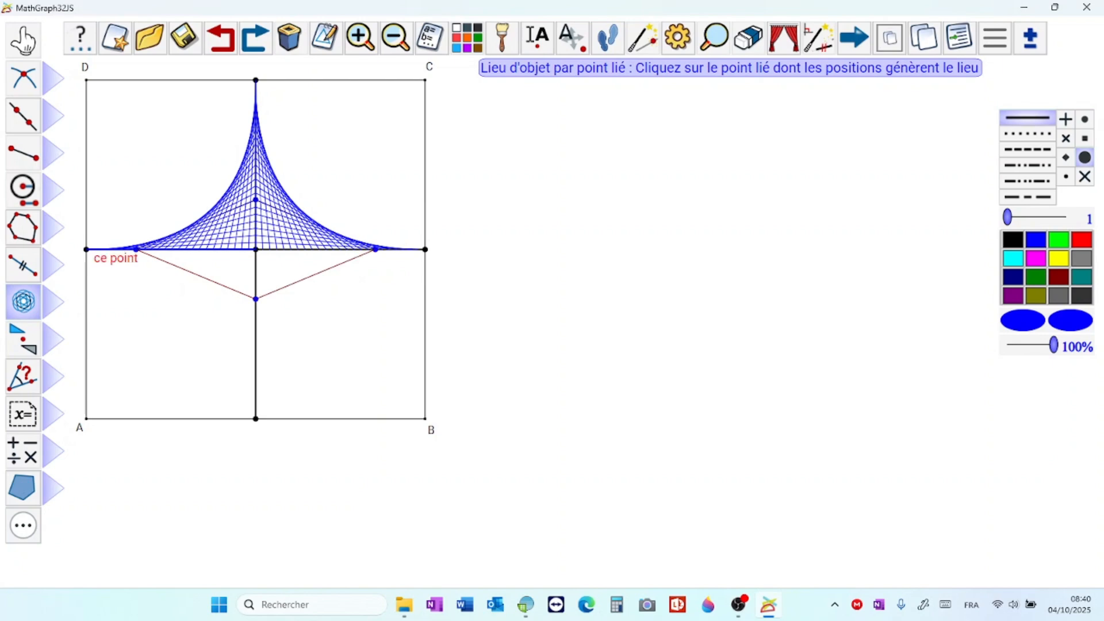
left_click(138, 250)
key("BackSpace")
key("BackSpace")
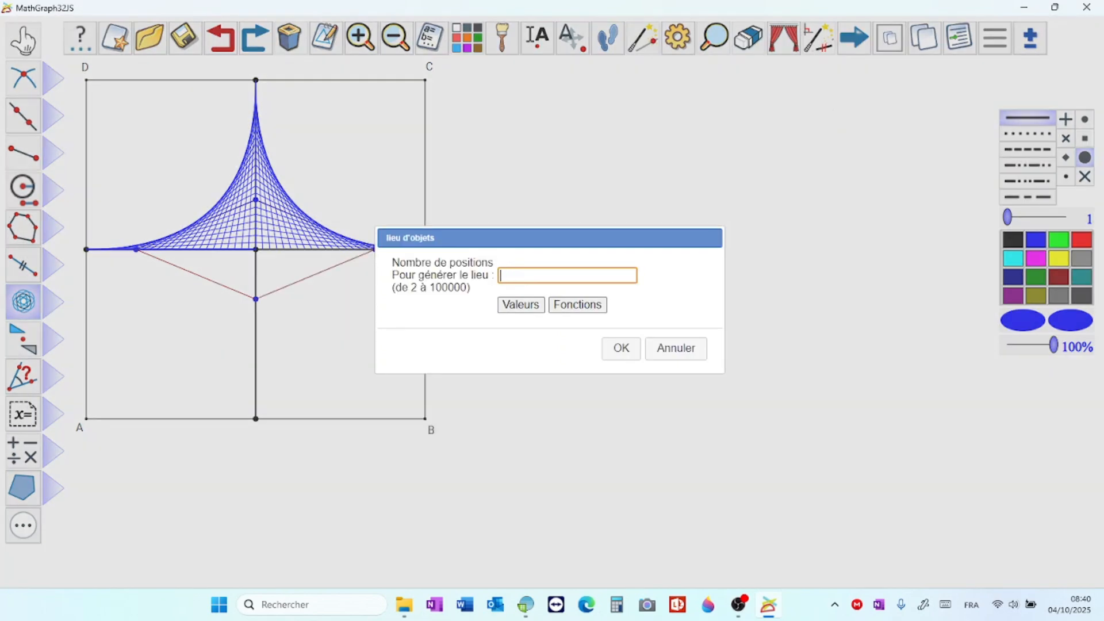
type("N")
key("Return")
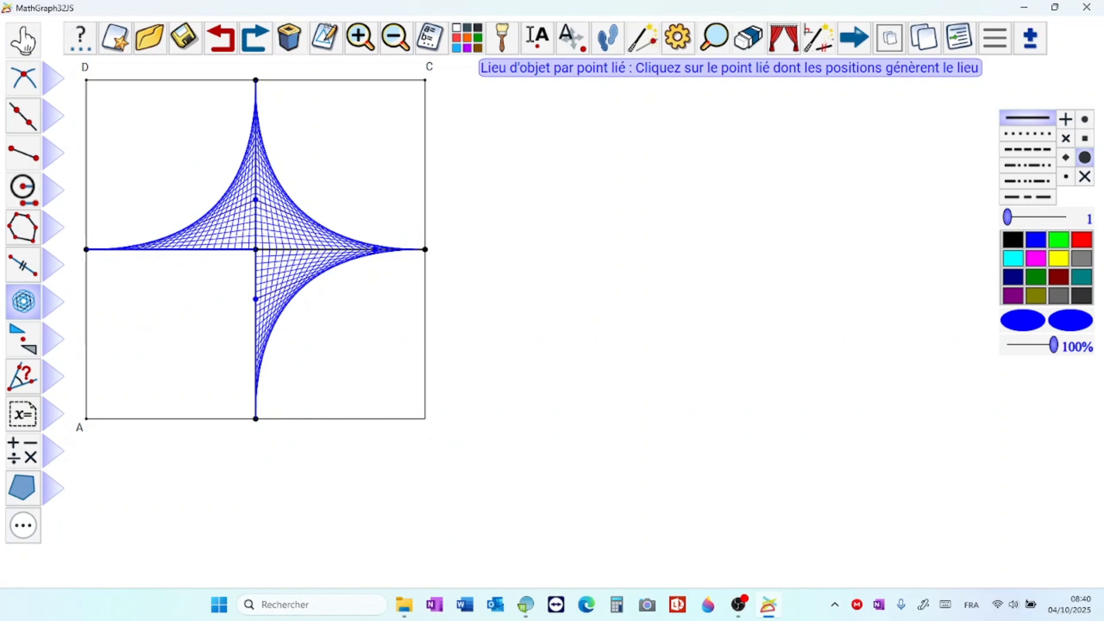
Step: Generate the blue object locus of the rhombus's lower-left side from the linked point with N positions
left_click(135, 249)
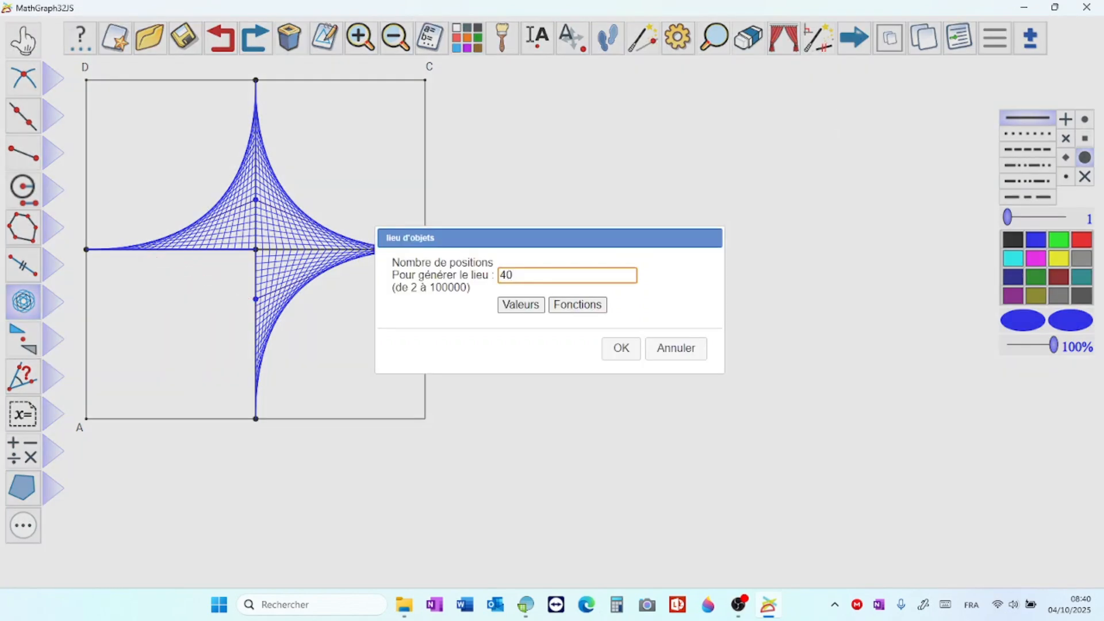
key("BackSpace")
key("BackSpace")
type("N")
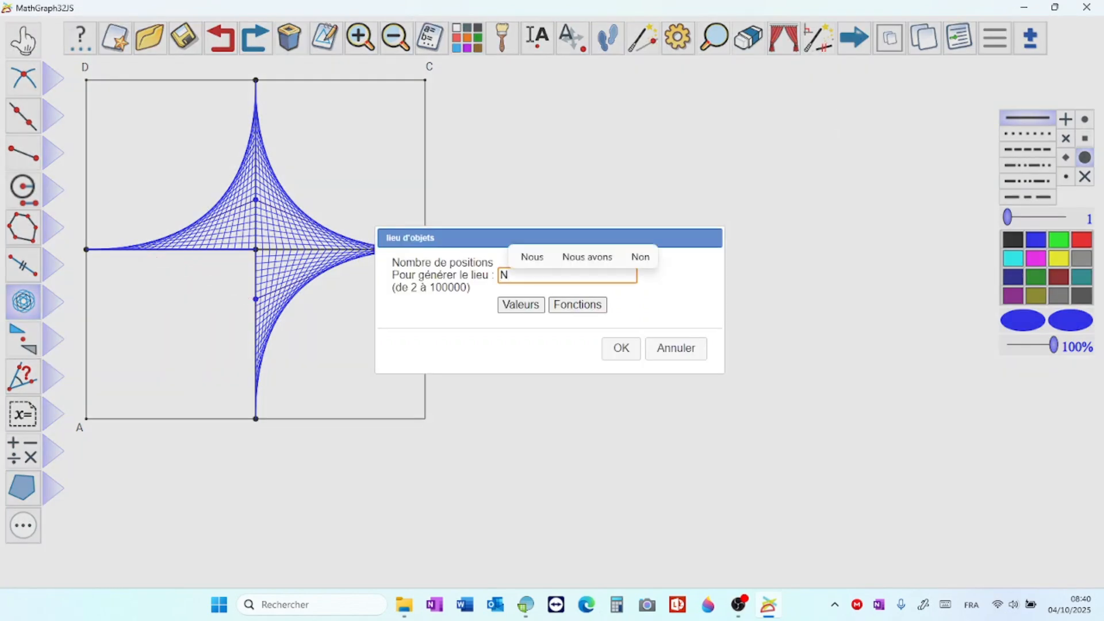
key("Return")
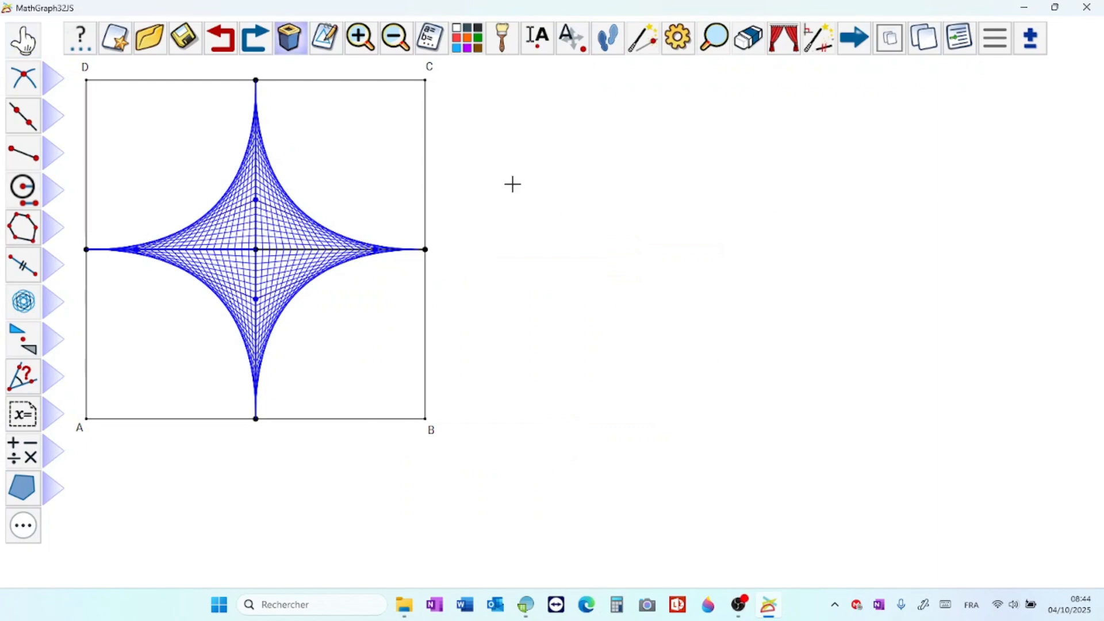
Step: Construct the four unnamed black midpoints between each pair of adjacent side midpoints of square ABCD
left_click(58, 82)
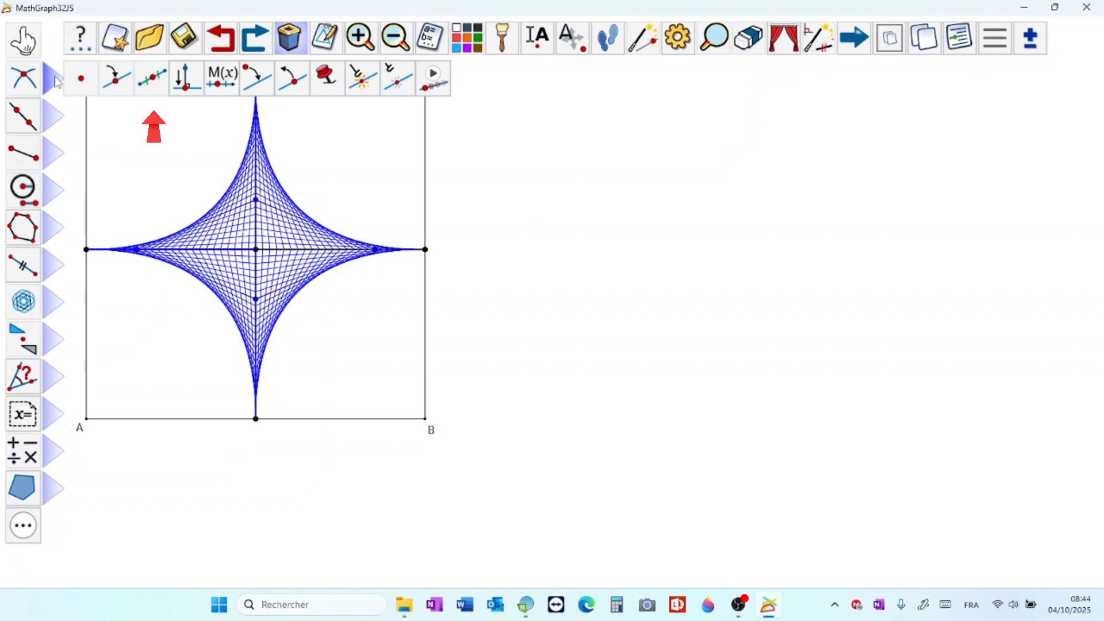
left_click(154, 80)
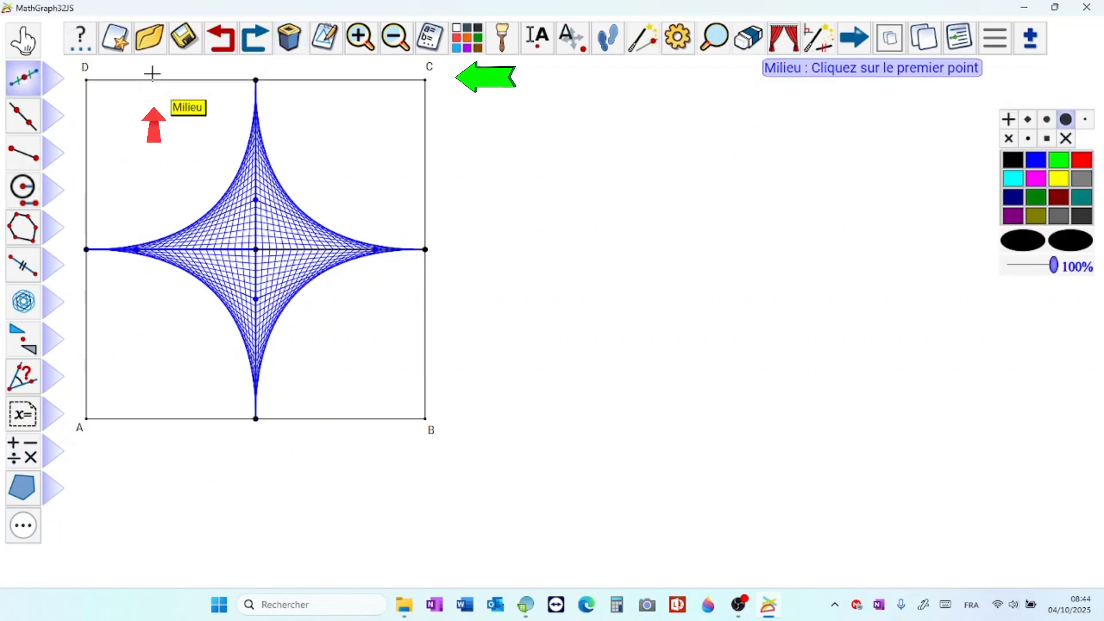
left_click(87, 247)
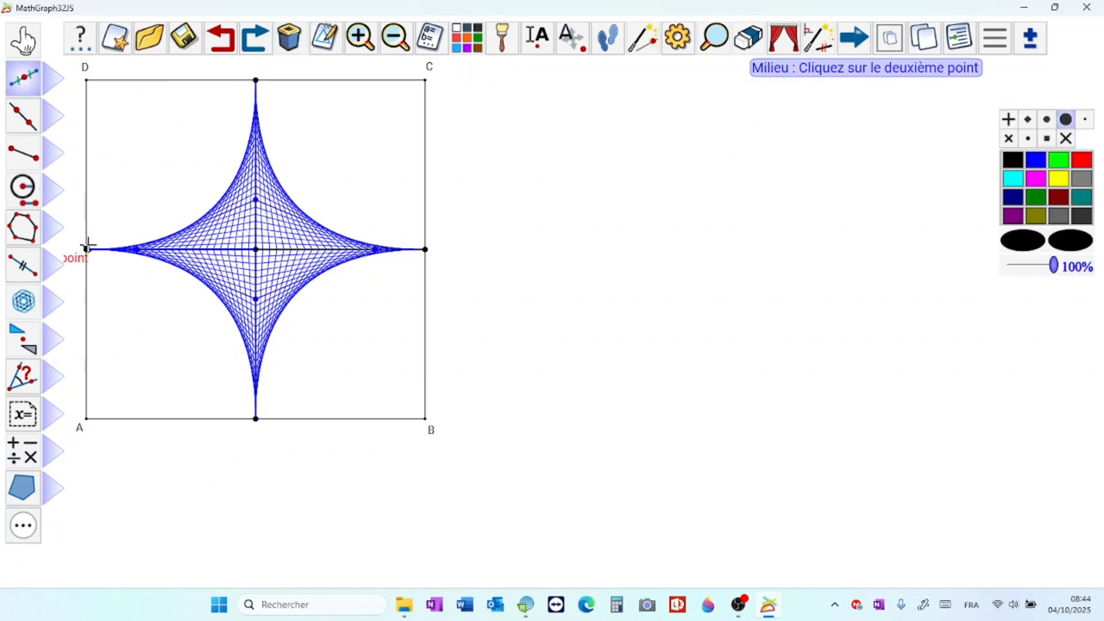
left_click(254, 78)
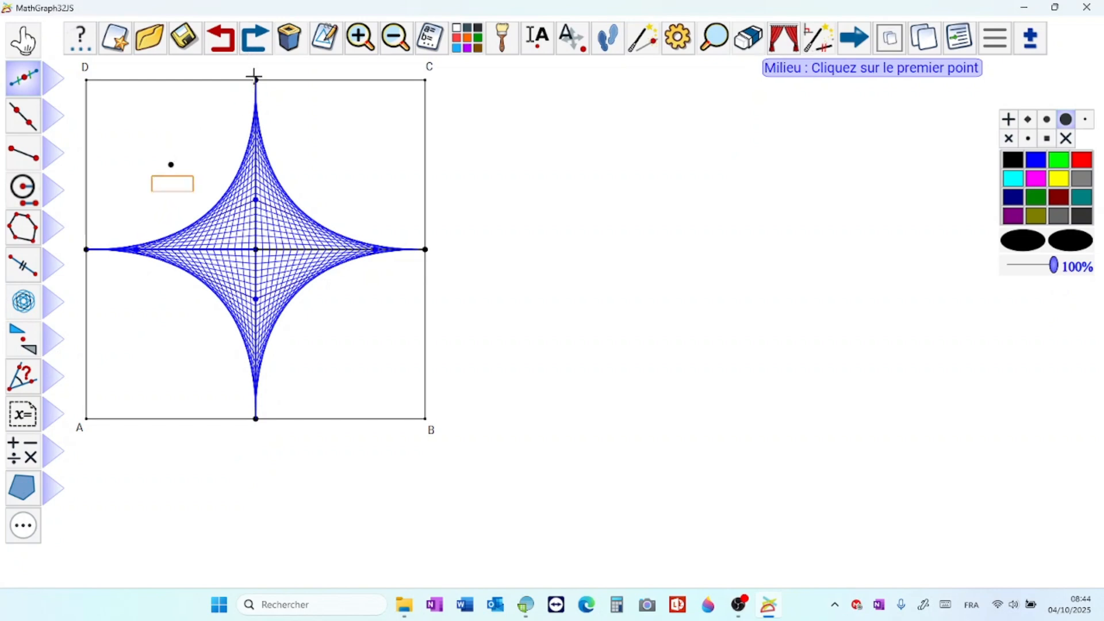
left_click(254, 78)
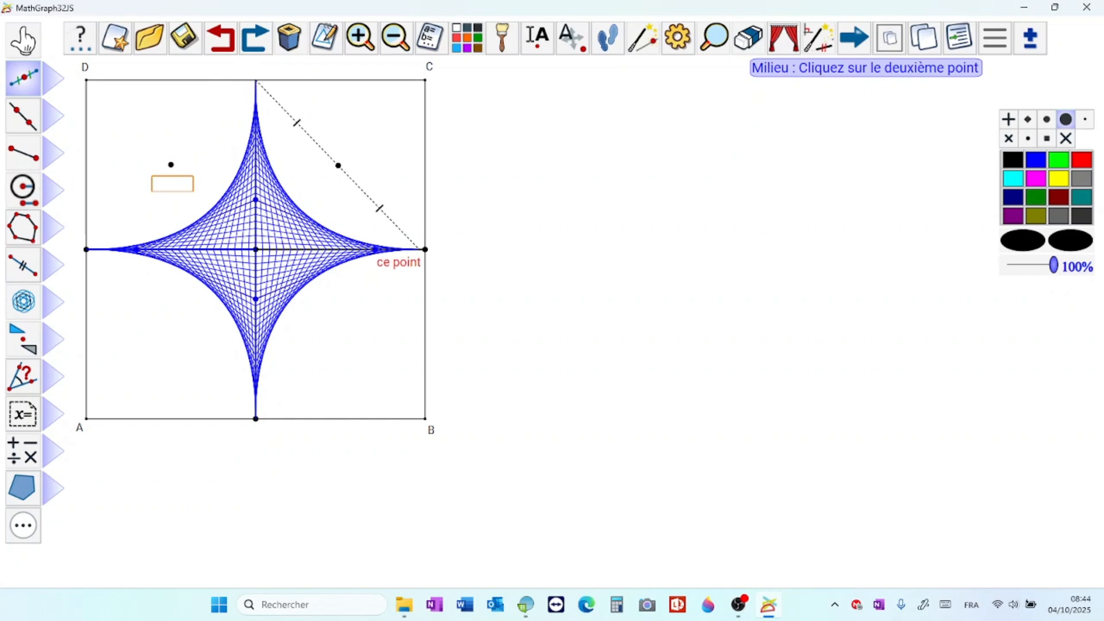
left_click(425, 249)
left_click(425, 250)
left_click(256, 419)
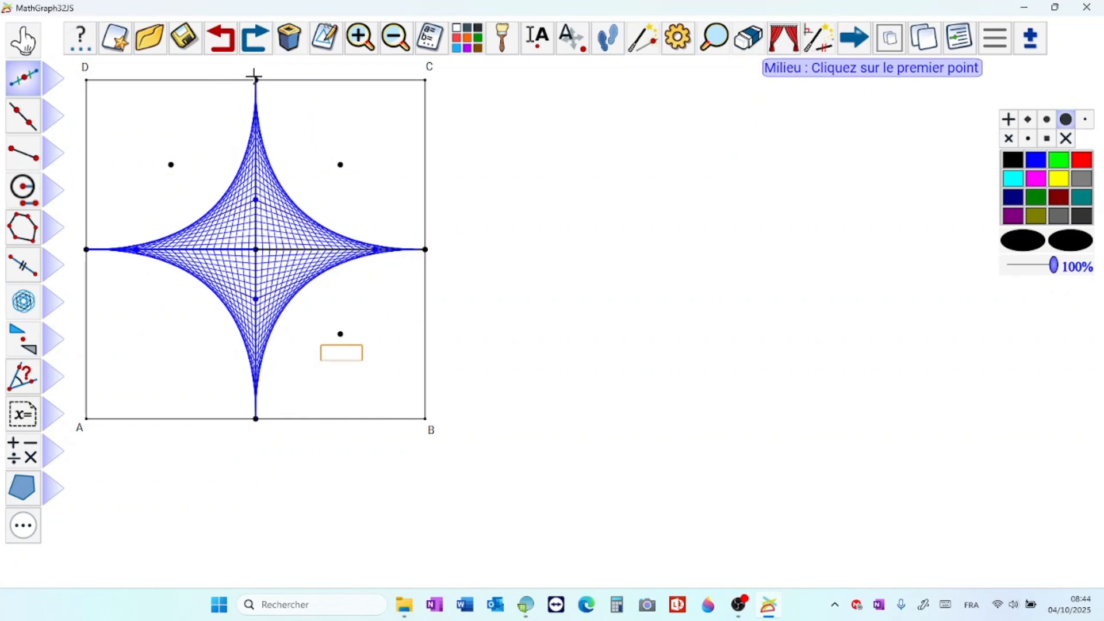
left_click(251, 416)
left_click(86, 249)
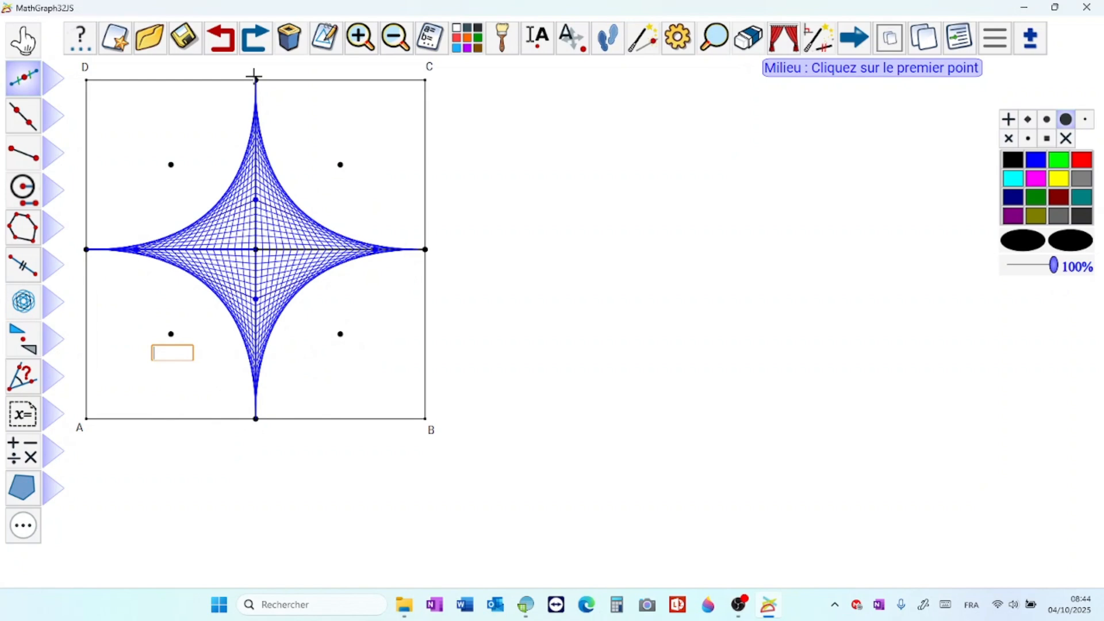
key("Escape")
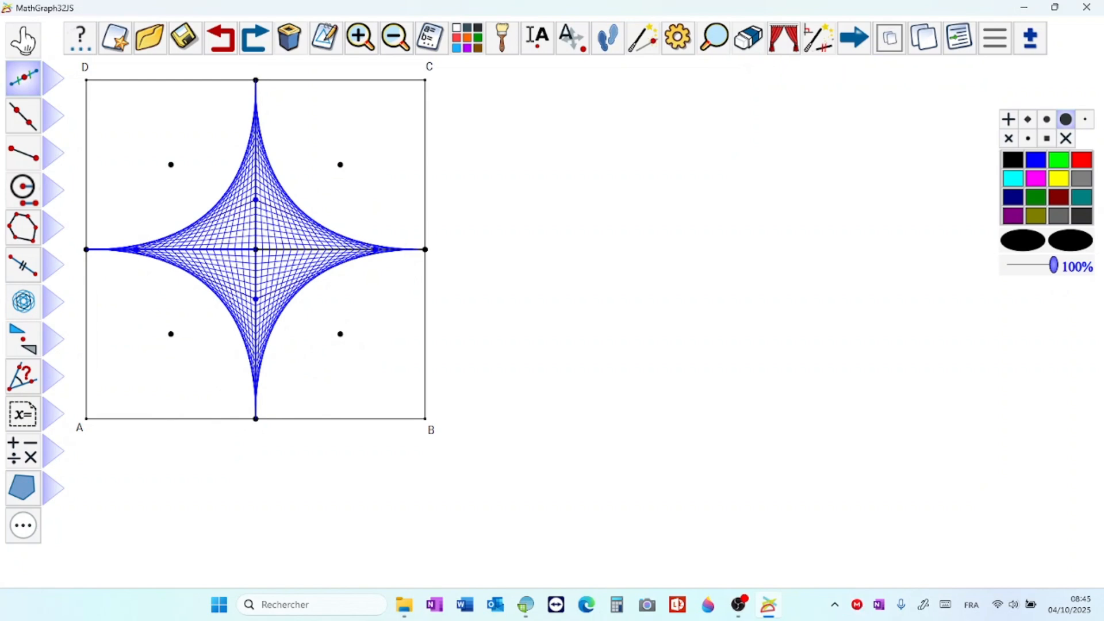
Step: Construct the central symmetry images of the rhombus's upper-left and upper-right sides about the unnamed midpoints nearest D and C
left_click(23, 339)
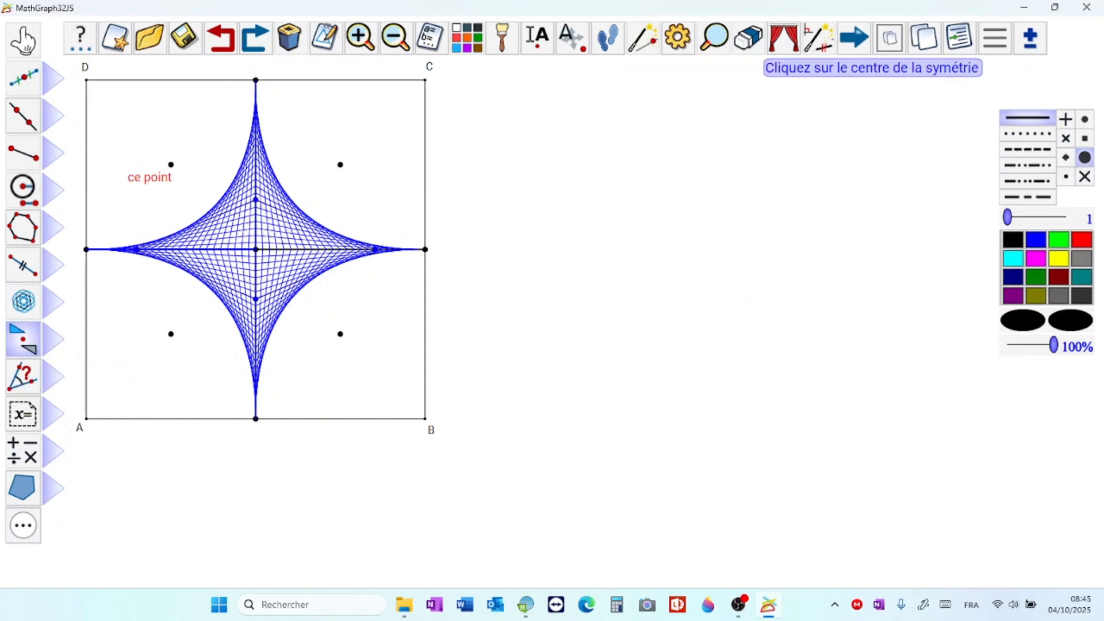
left_click(171, 165)
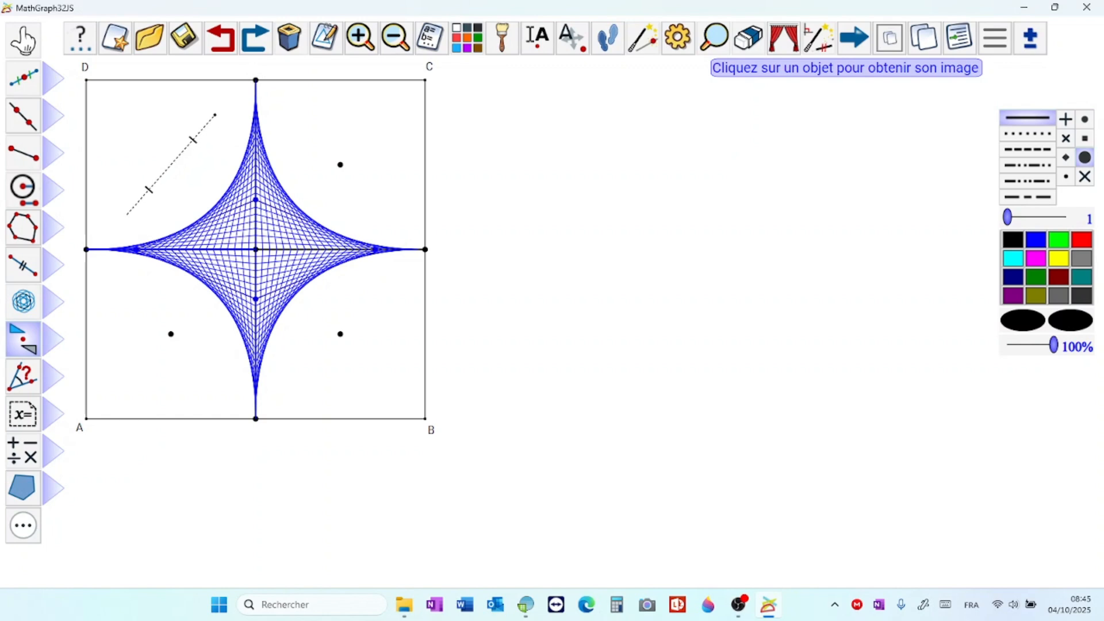
left_click(254, 76)
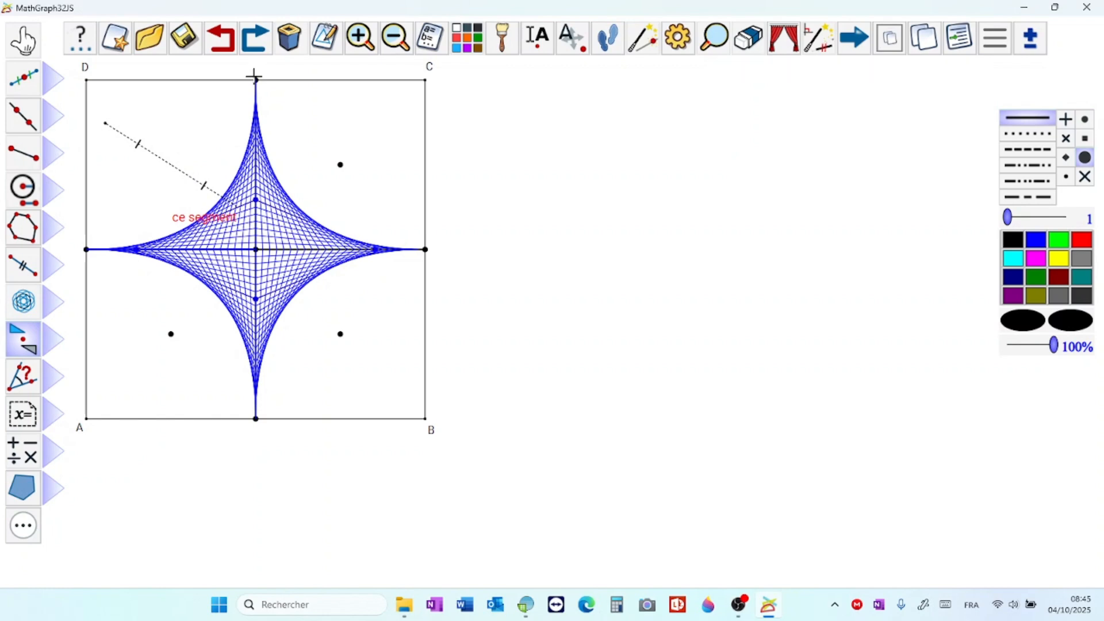
left_click(233, 209)
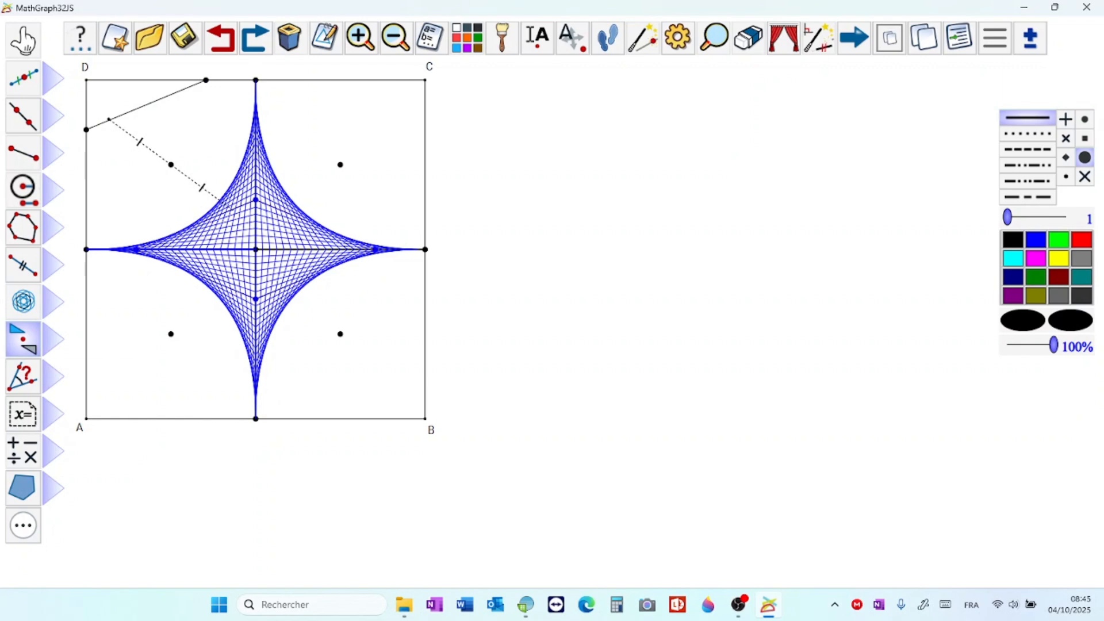
left_click(24, 377)
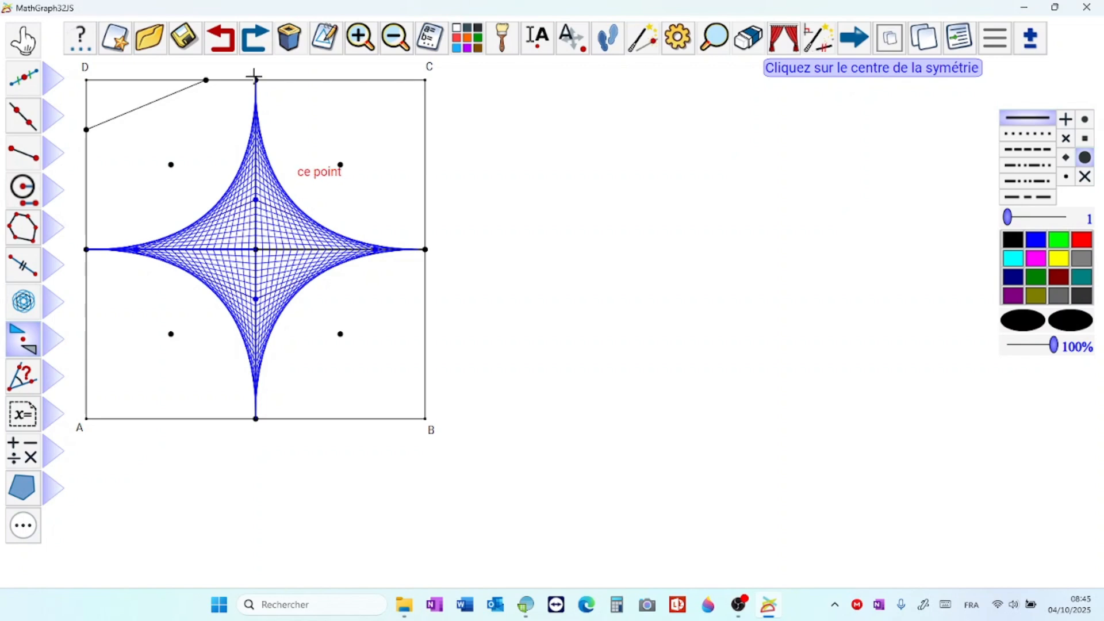
left_click(340, 165)
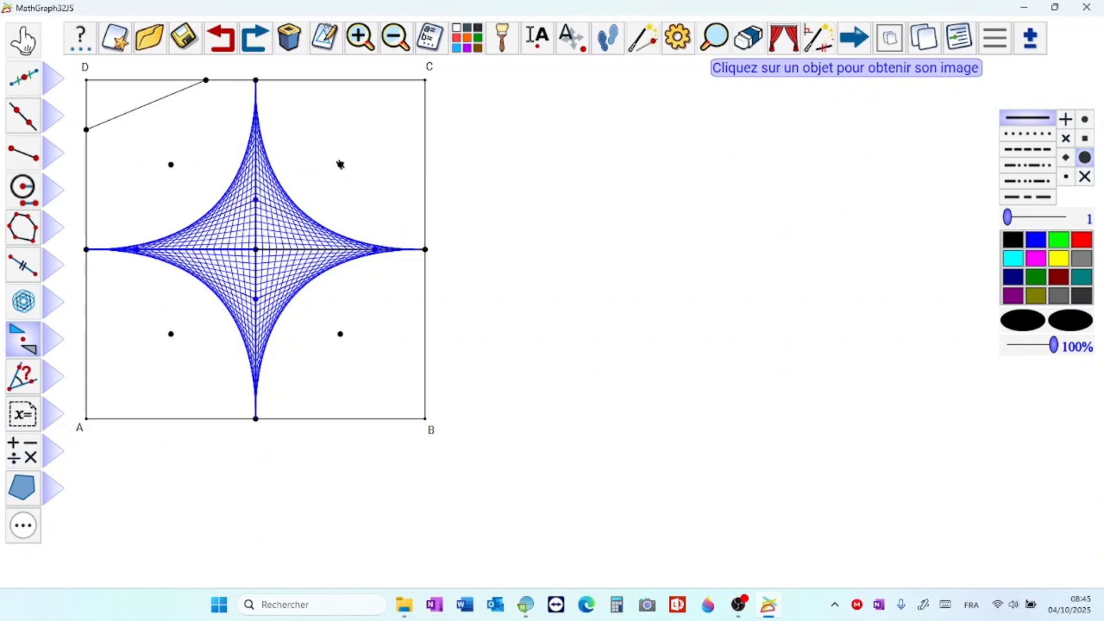
left_click(253, 76)
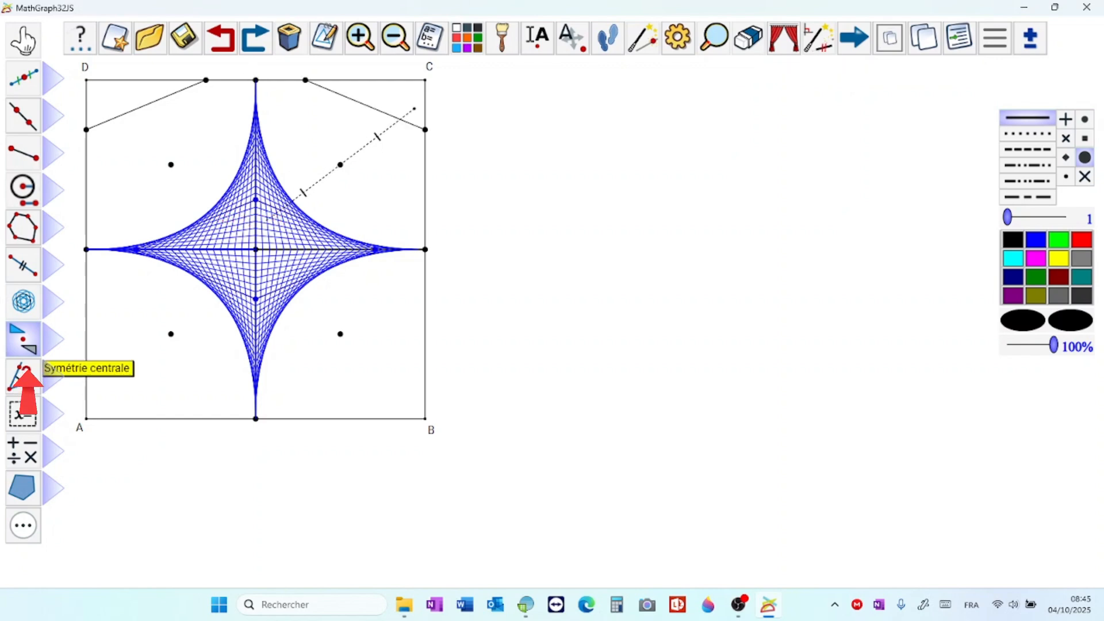
Step: Construct the central symmetry images of the rhombus's lower-right and lower-left sides about the midpoints nearest B and A, and move the linked point
left_click(28, 379)
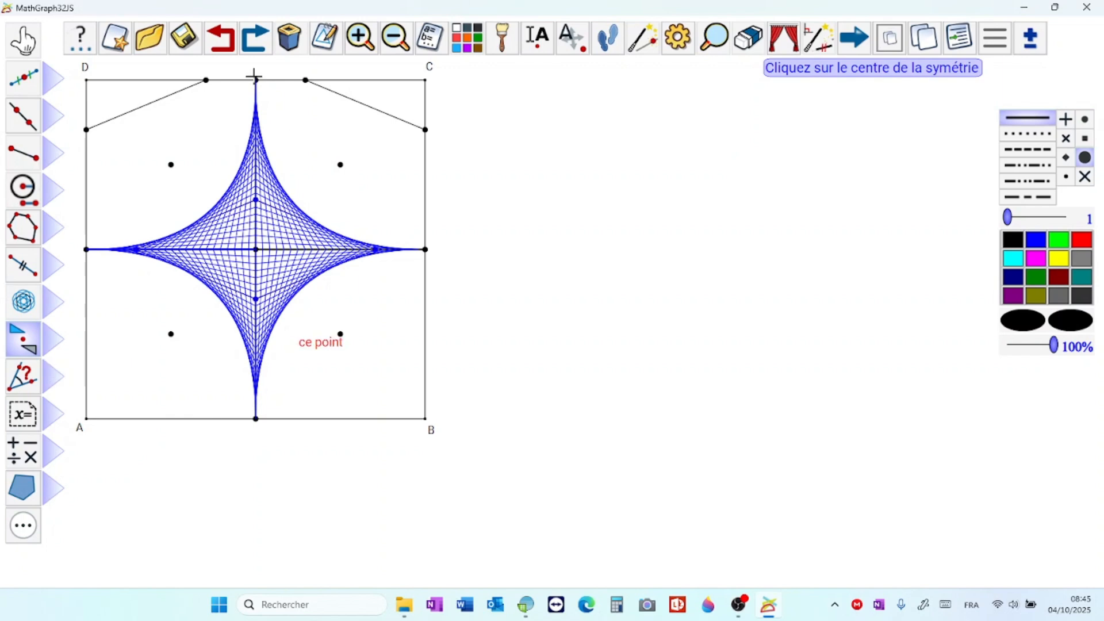
left_click(341, 334)
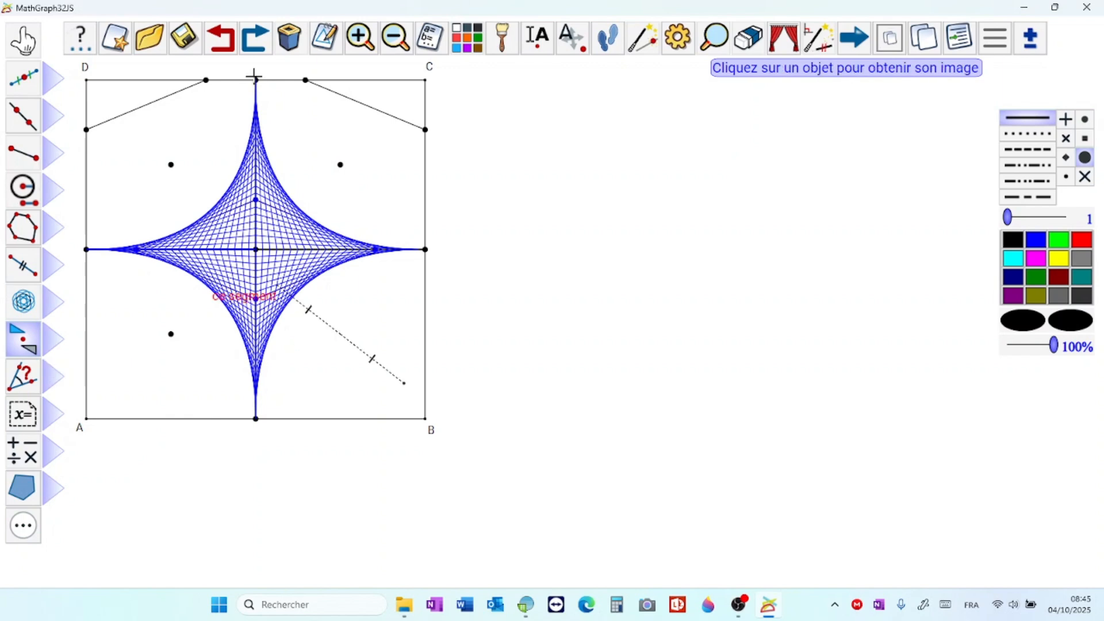
left_click(254, 77)
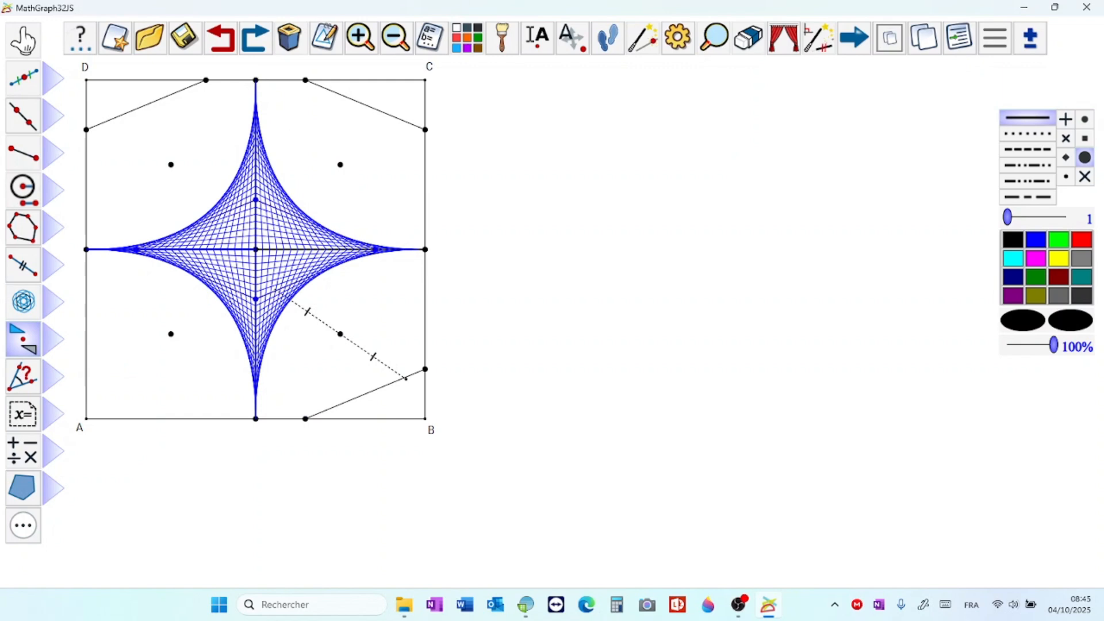
left_click(26, 373)
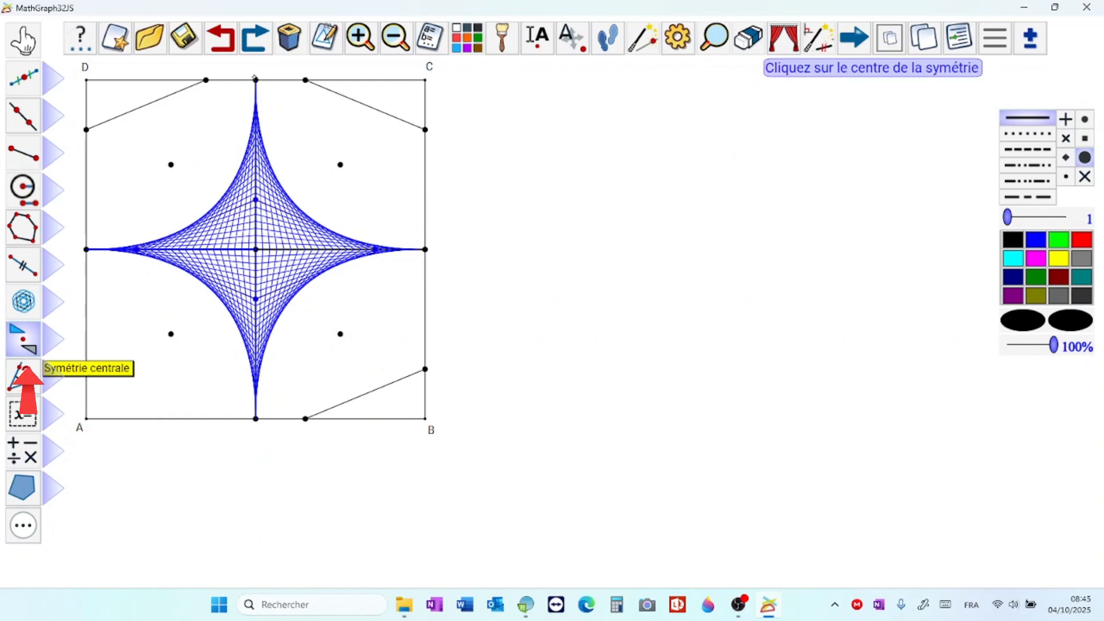
left_click(170, 334)
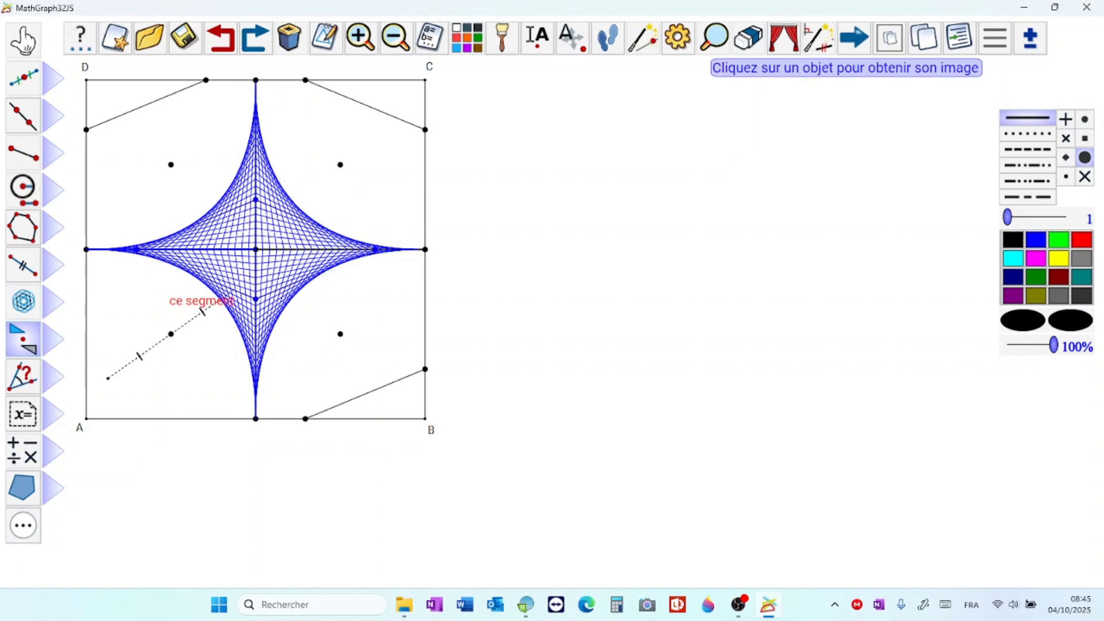
left_click(222, 298)
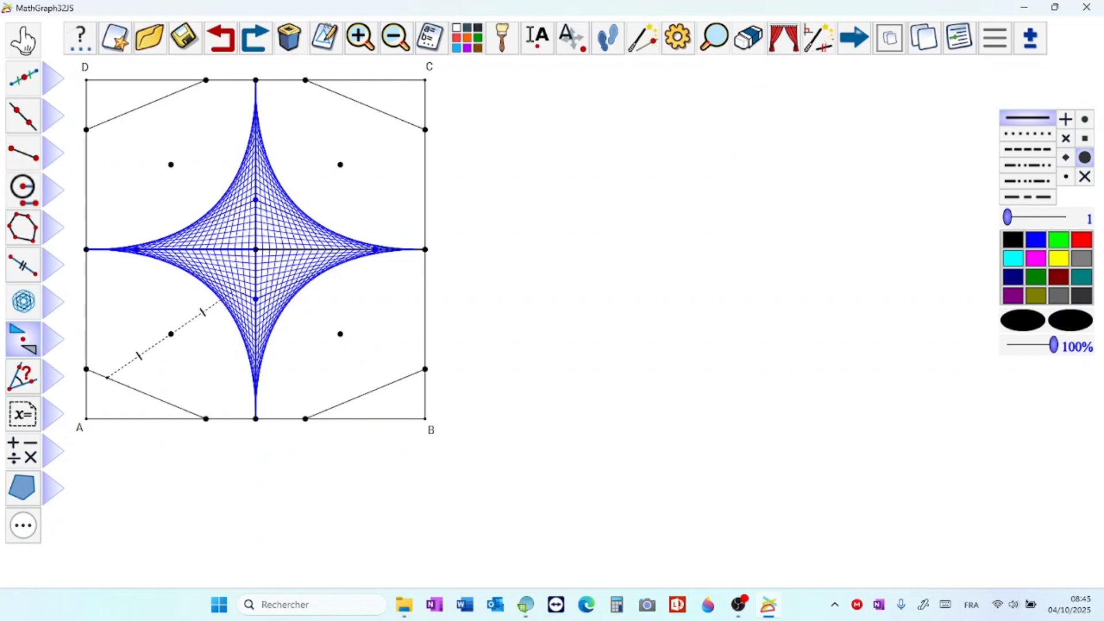
left_click(23, 41)
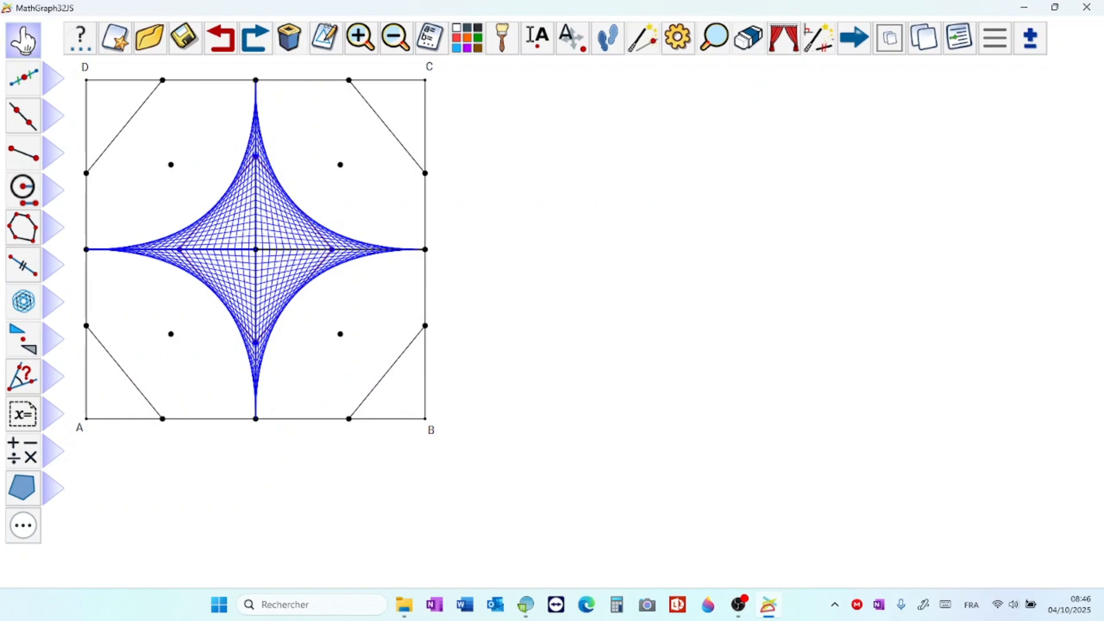
Step: Generate the blue object locus of the segment across corner D from the linked point with N positions
left_click(23, 301)
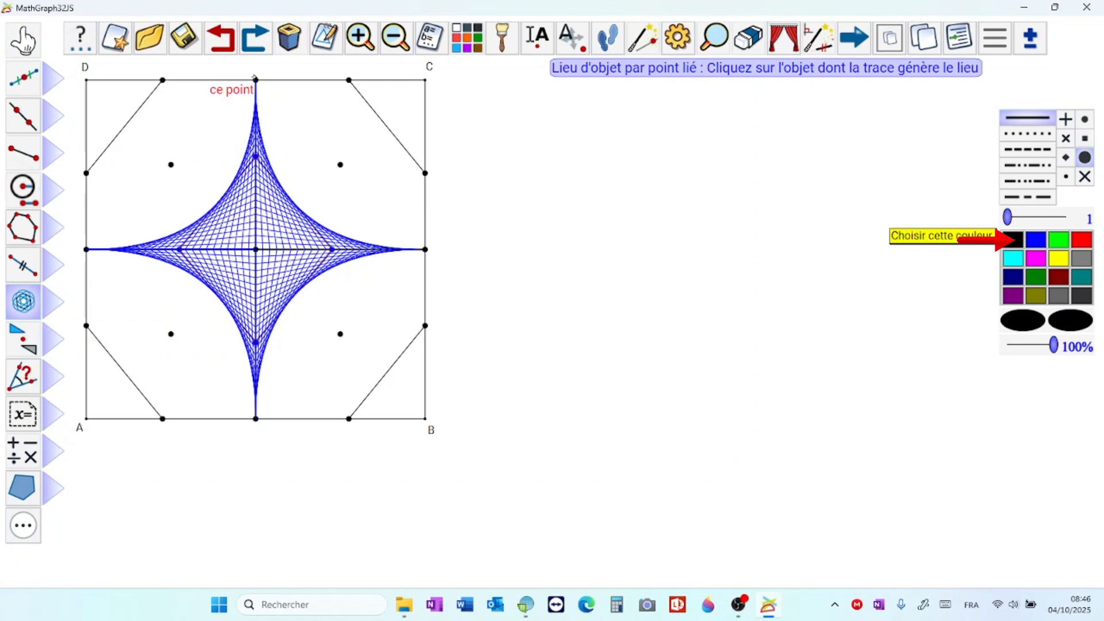
left_click(1036, 240)
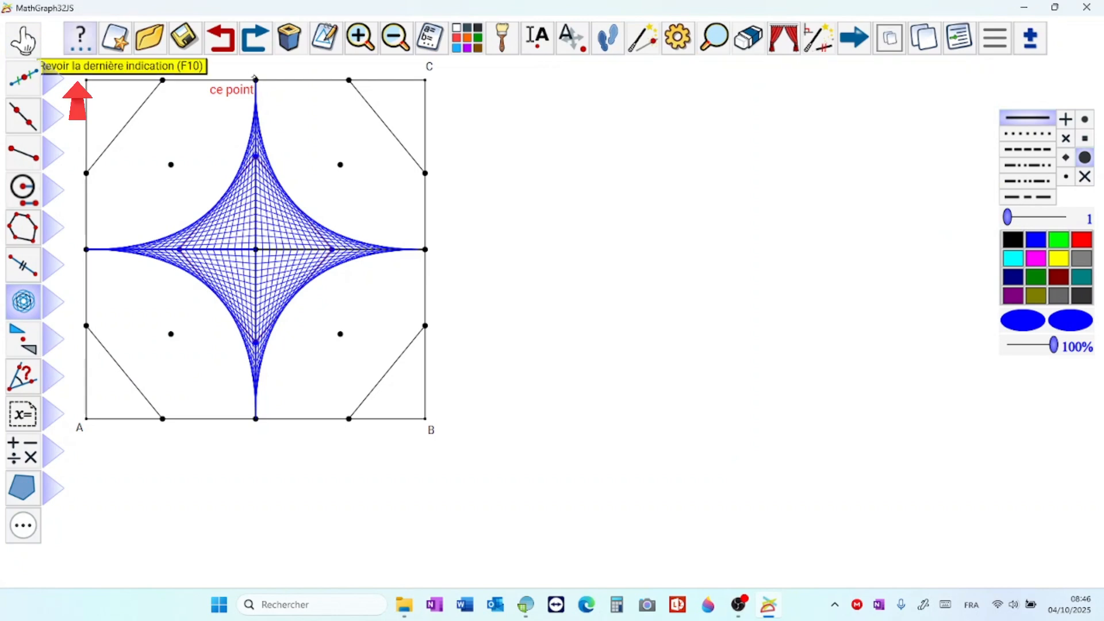
left_click(81, 37)
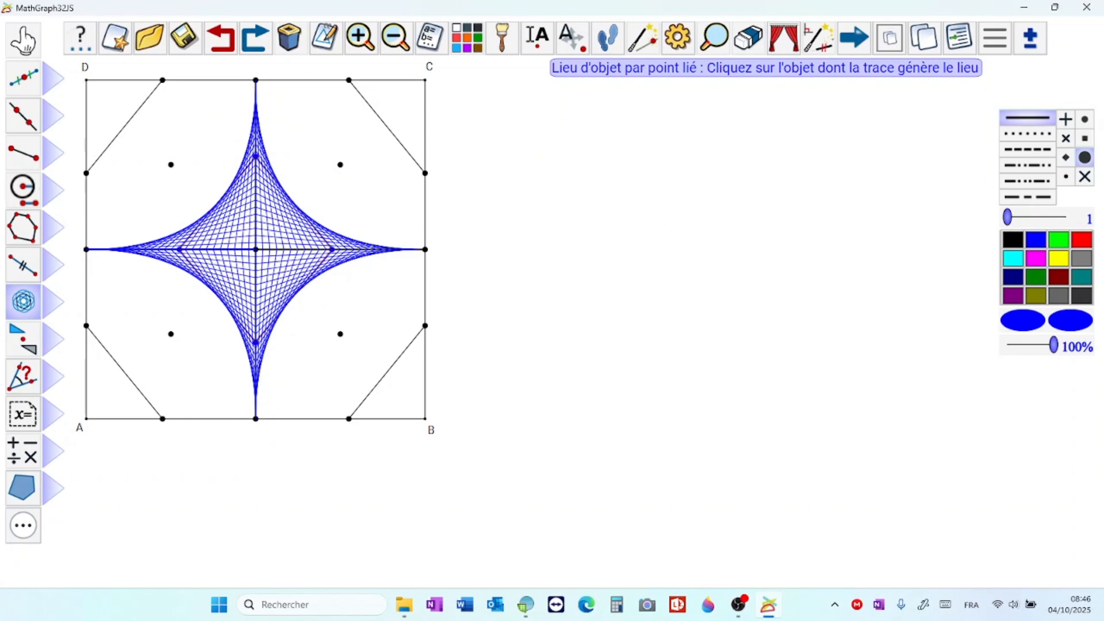
left_click(131, 118)
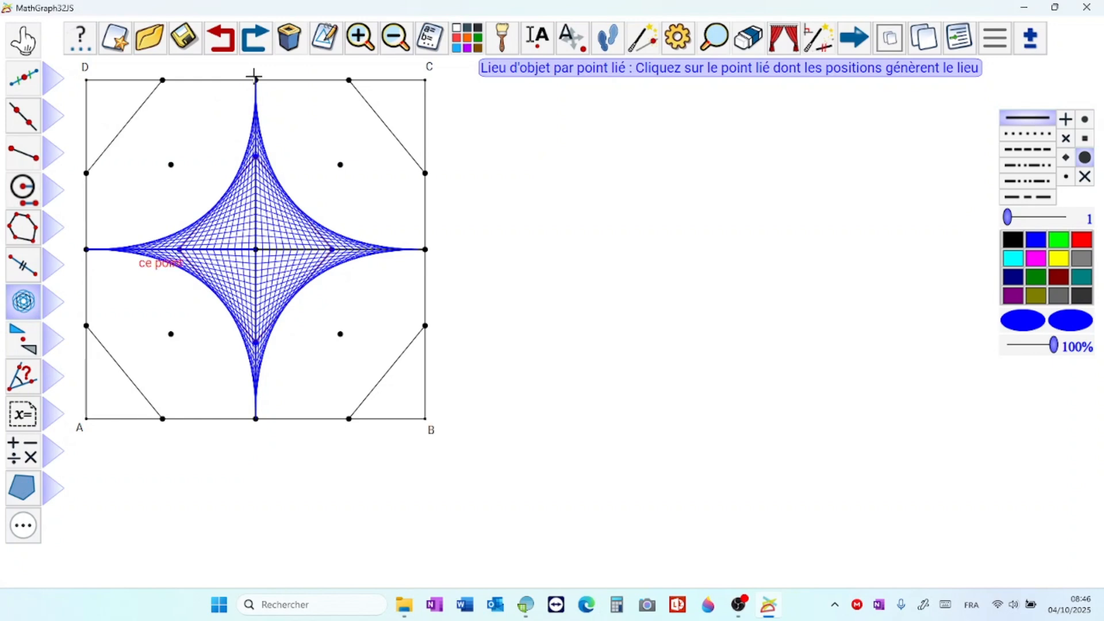
left_click(254, 76)
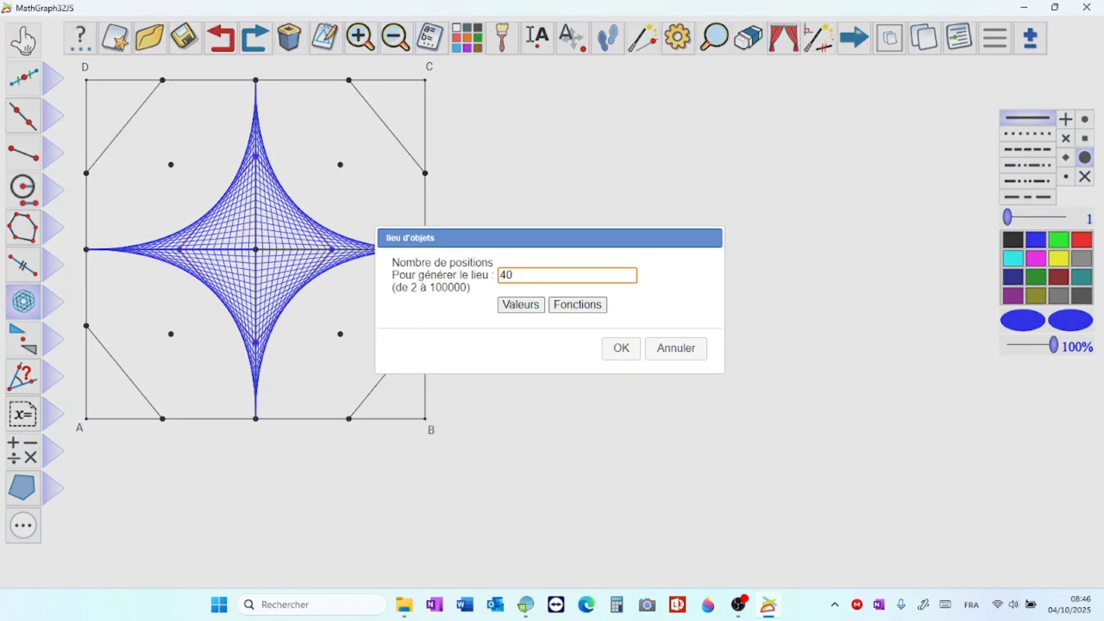
key("BackSpace")
key("BackSpace")
type("N")
key("Return")
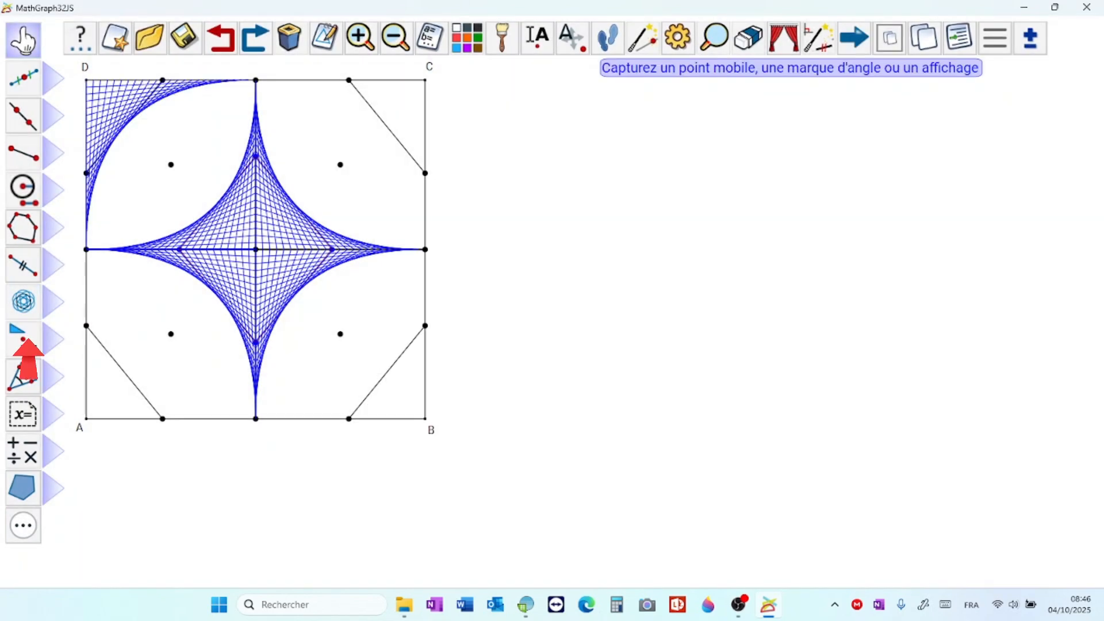
Step: Generate the blue object locus of the segment across corner C from the linked point with N positions
left_click(26, 339)
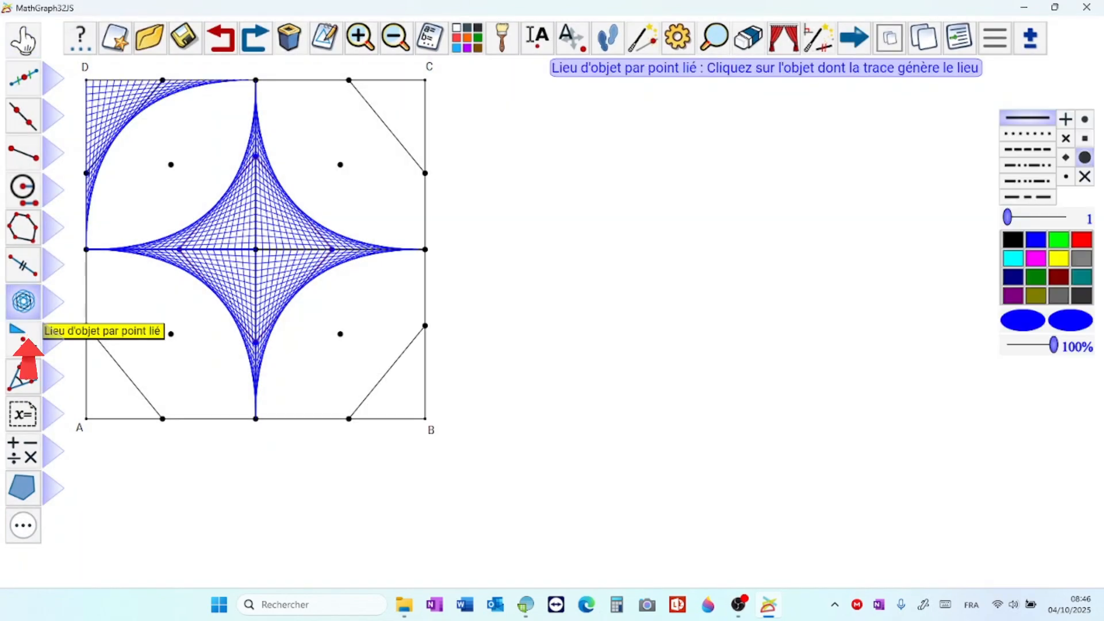
left_click(254, 76)
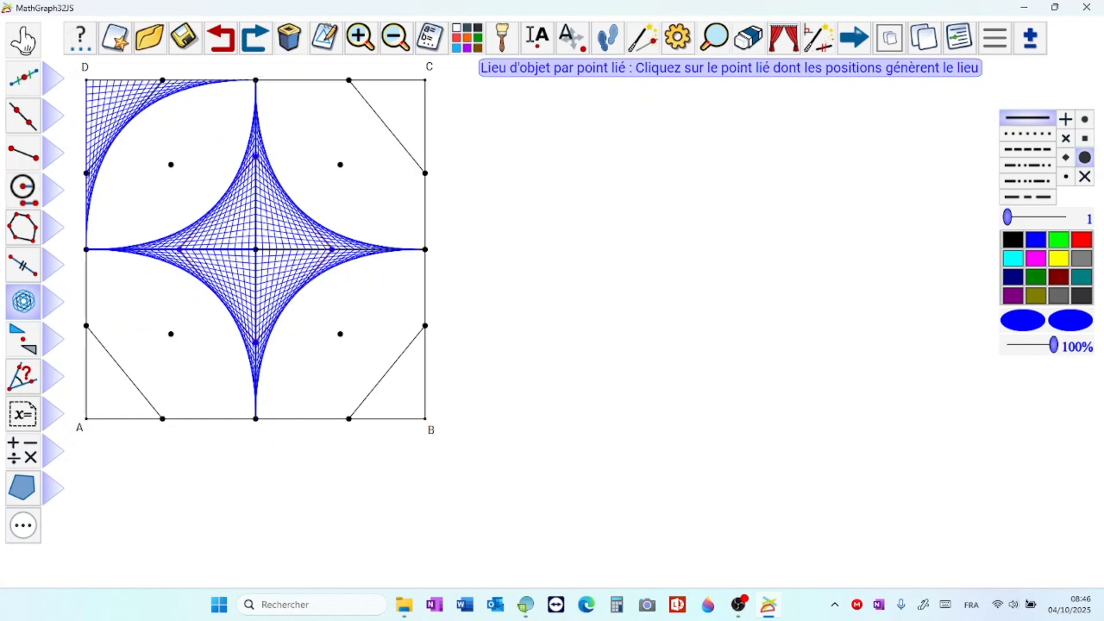
left_click(254, 75)
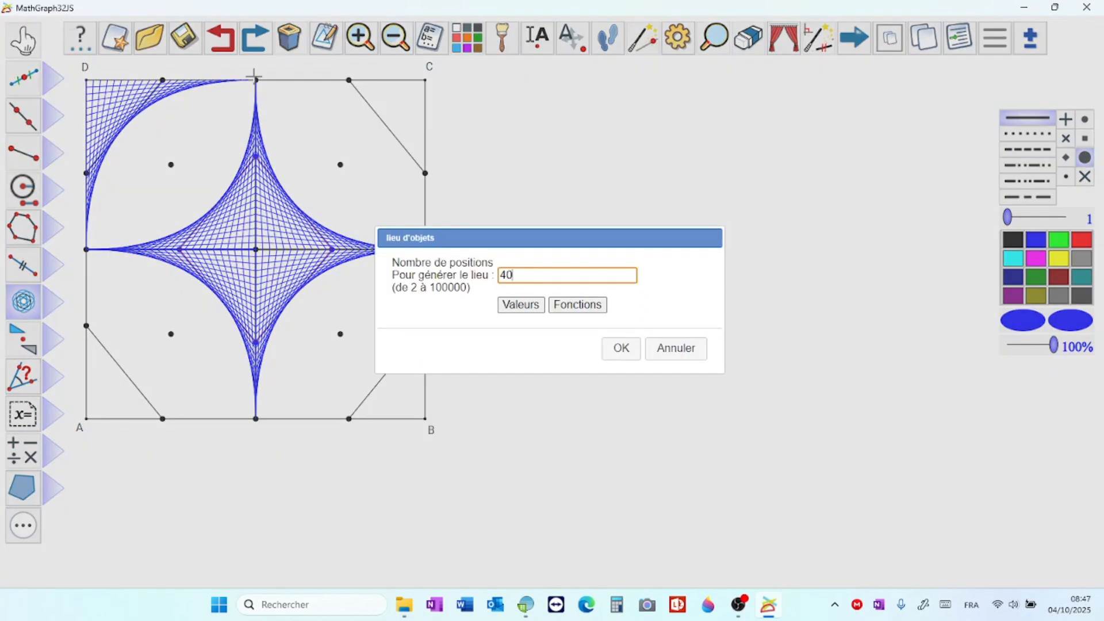
key("BackSpace")
key("BackSpace")
type("N")
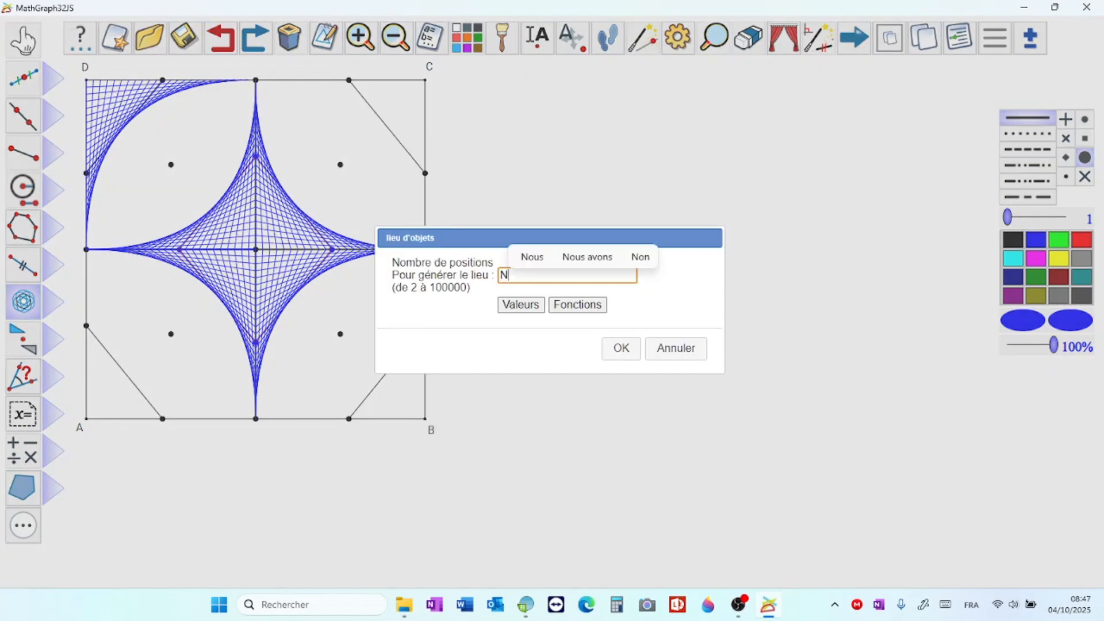
key("Return")
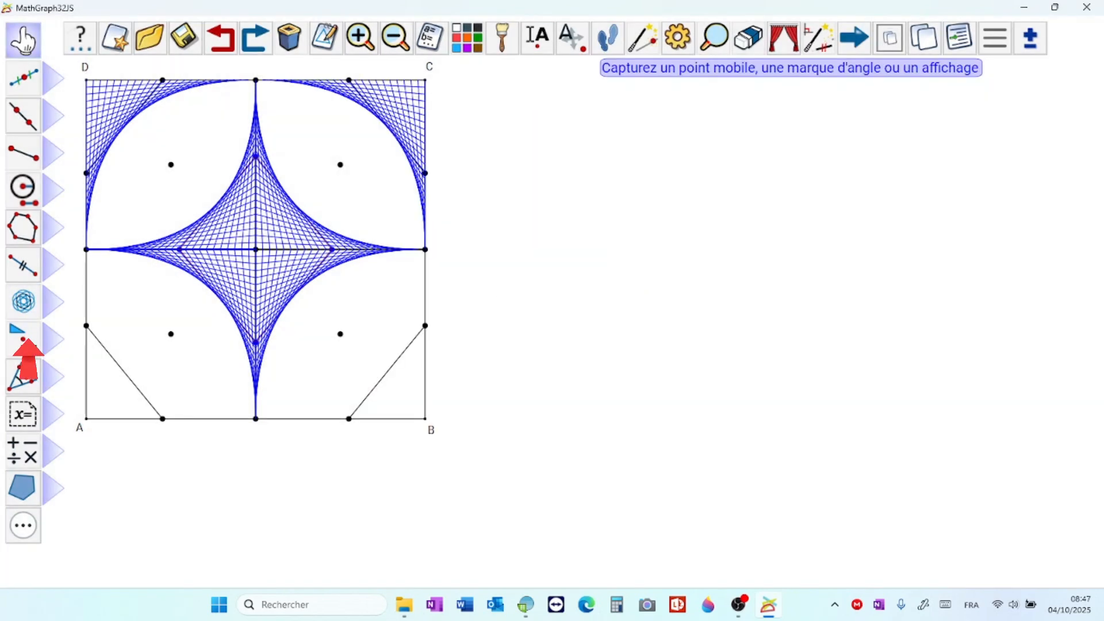
Step: Generate the blue object locus of the segment across corner B from the linked point with N positions
left_click(24, 316)
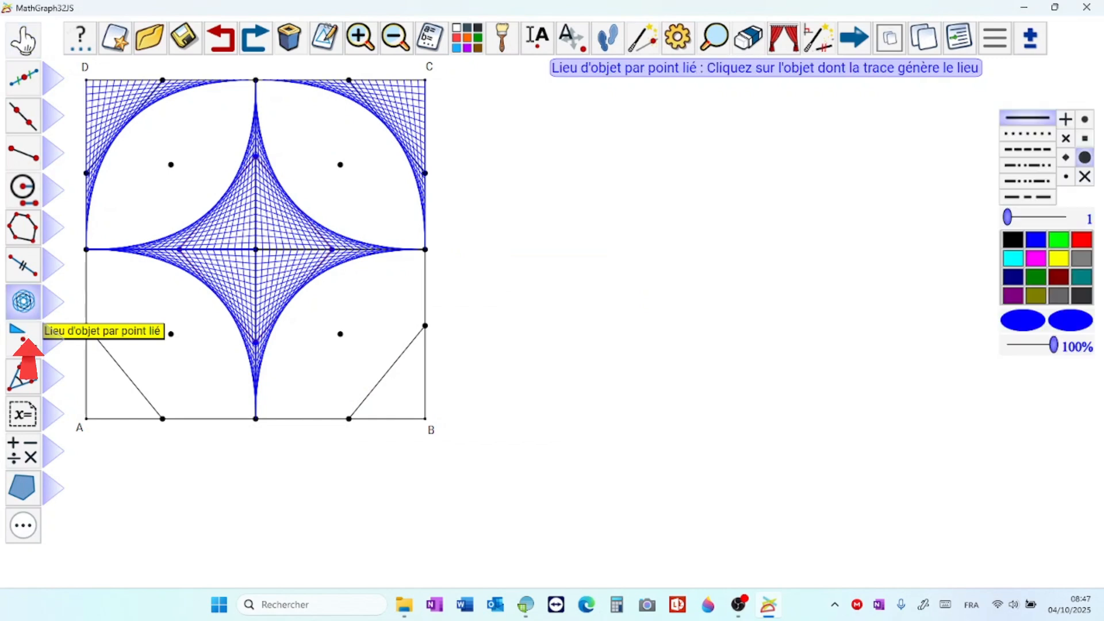
left_click(254, 76)
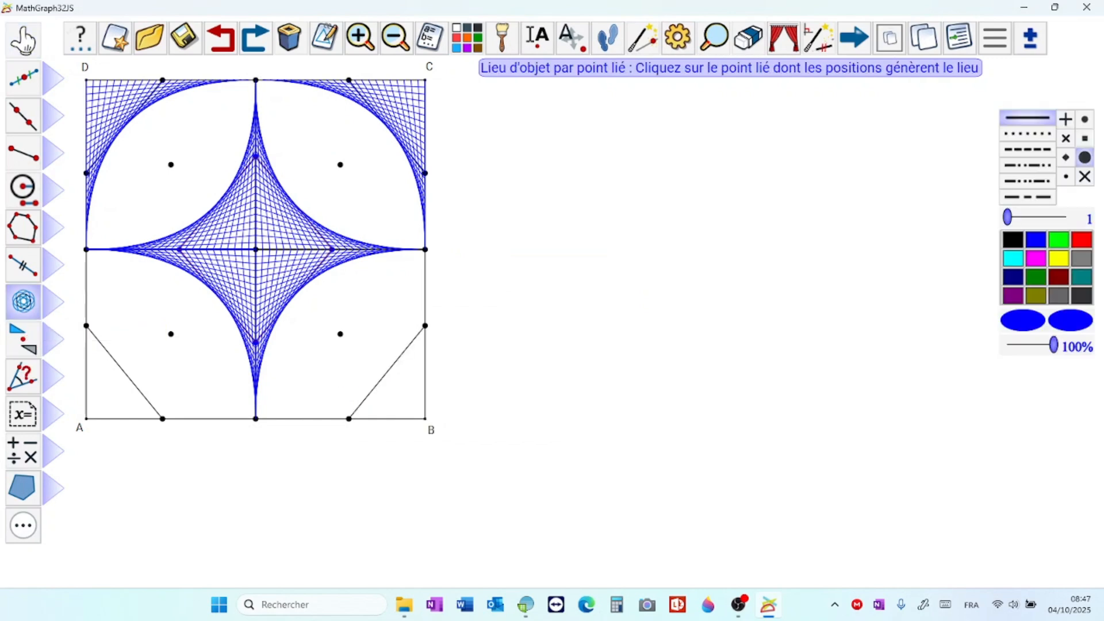
left_click(254, 77)
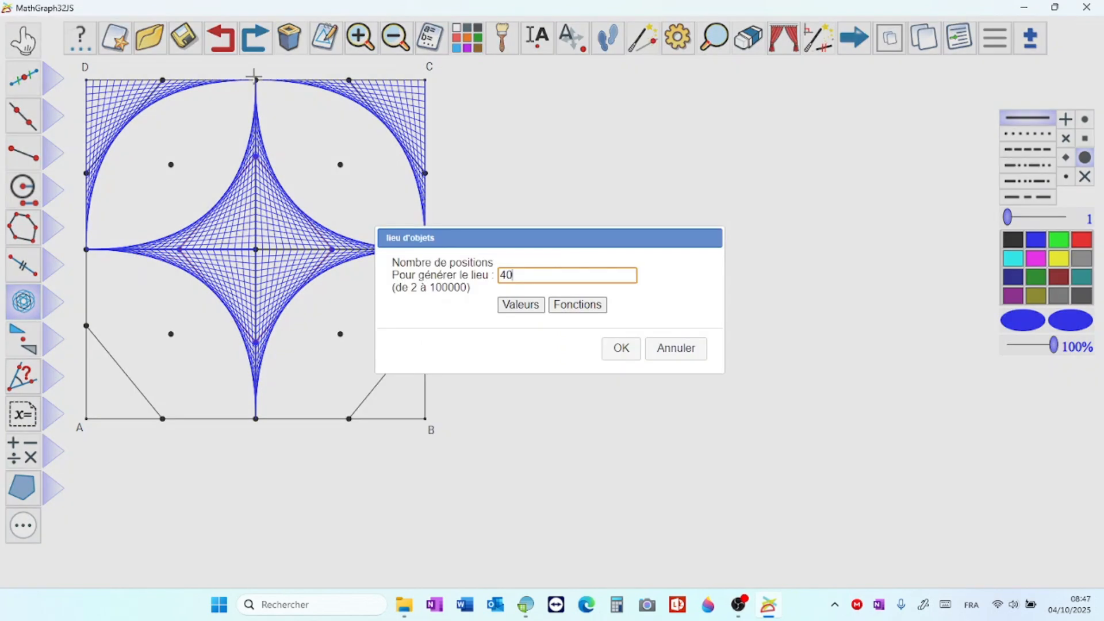
key("BackSpace")
key("BackSpace")
type("N")
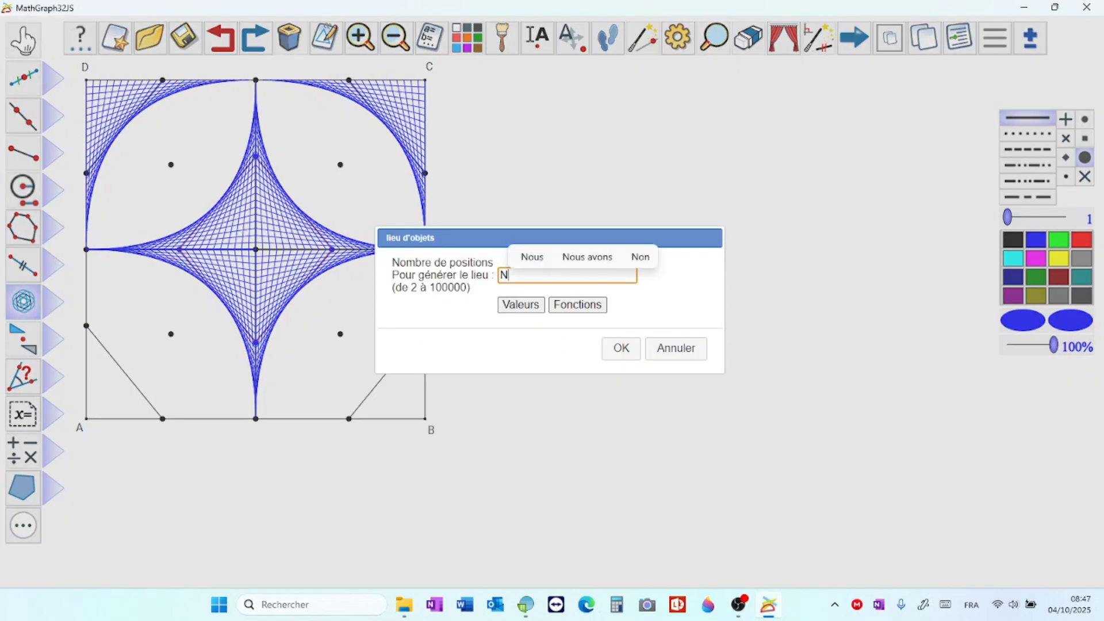
key("Return")
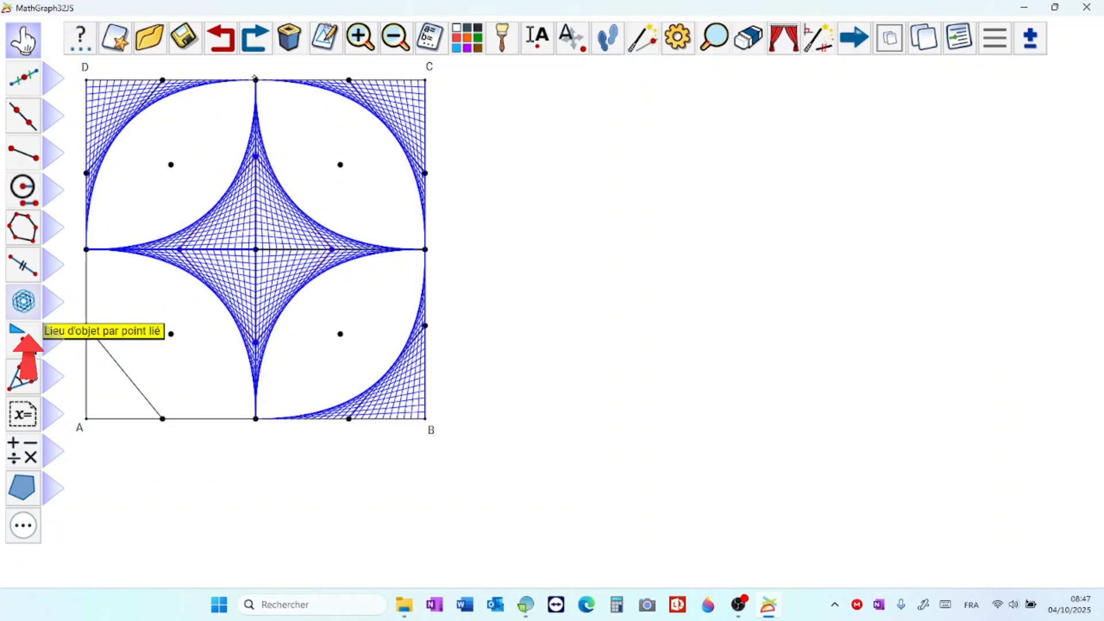
Step: Generate the blue object locus of the segment across corner A from the linked point with N positions
left_click(26, 340)
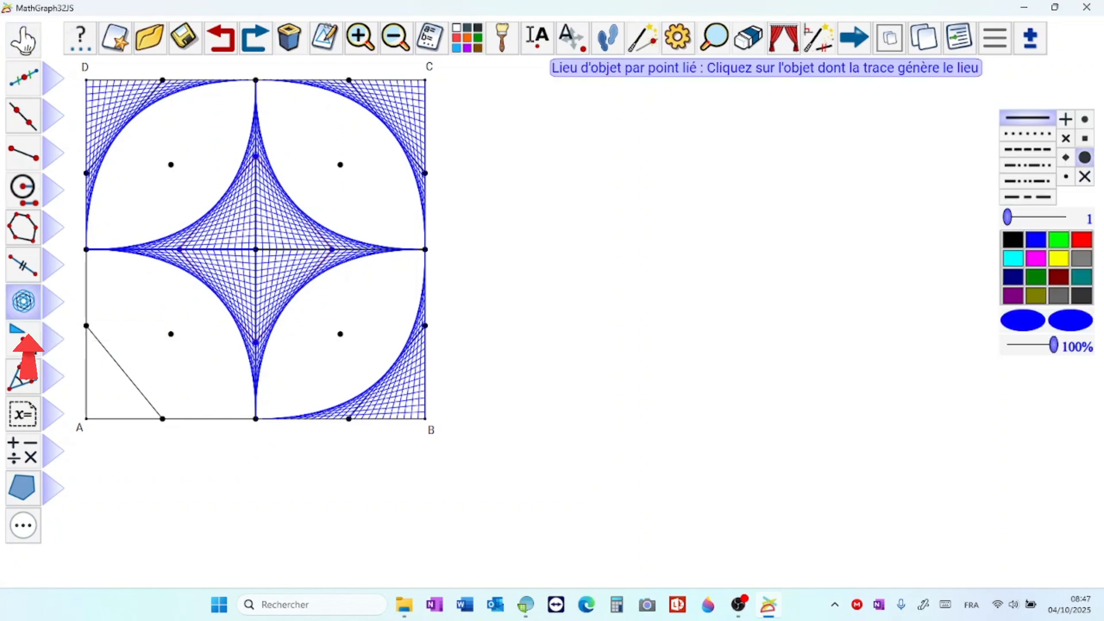
left_click(118, 364)
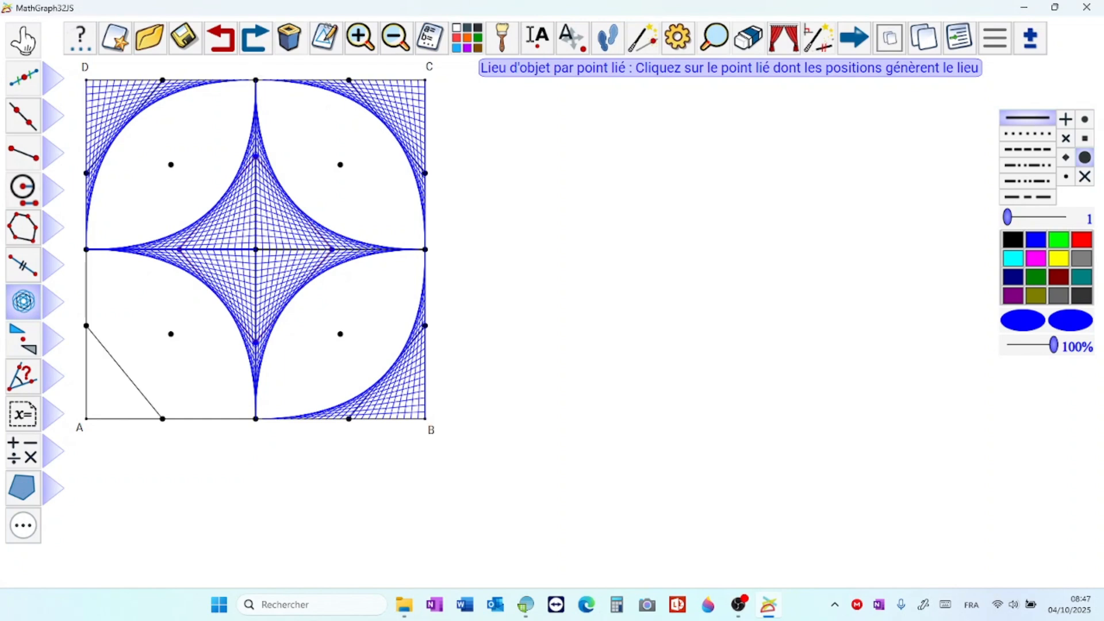
left_click(256, 80)
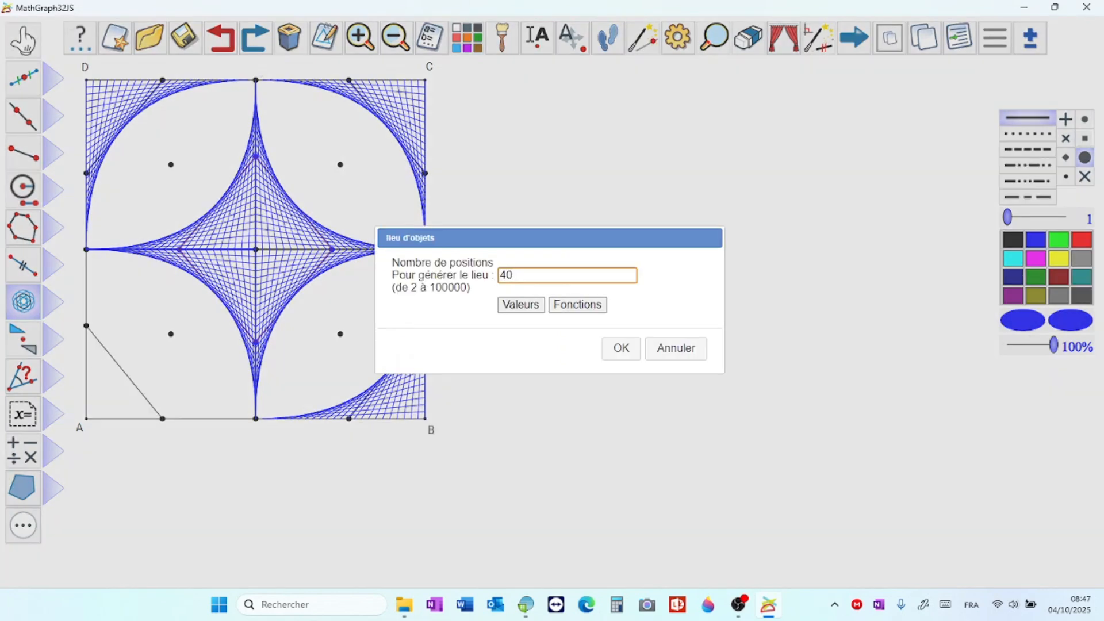
key("BackSpace")
key("BackSpace")
type("N")
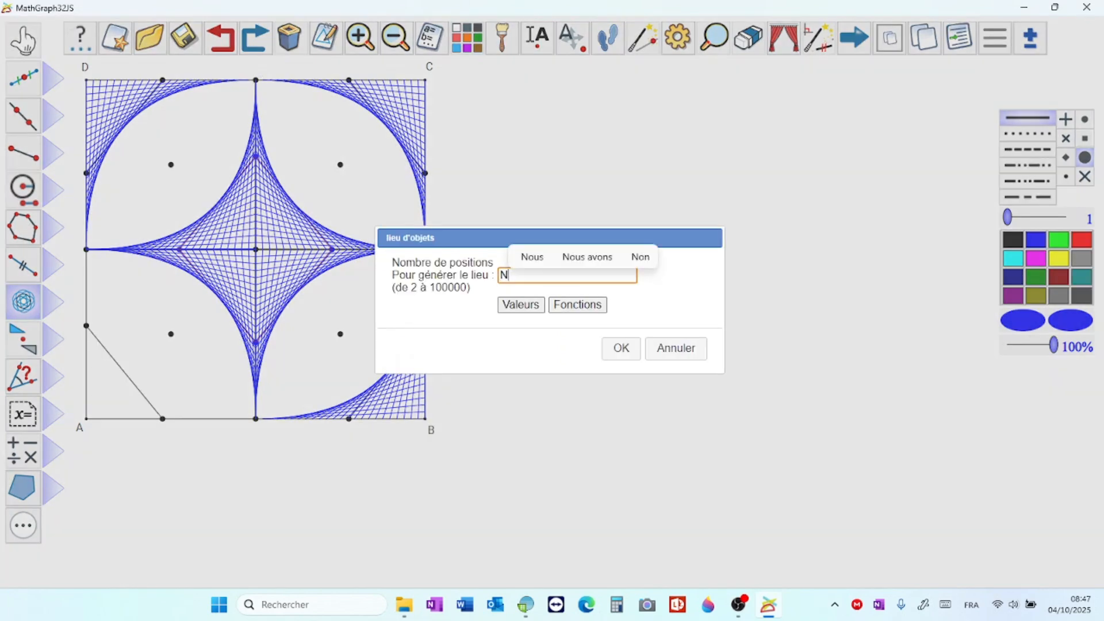
key("Return")
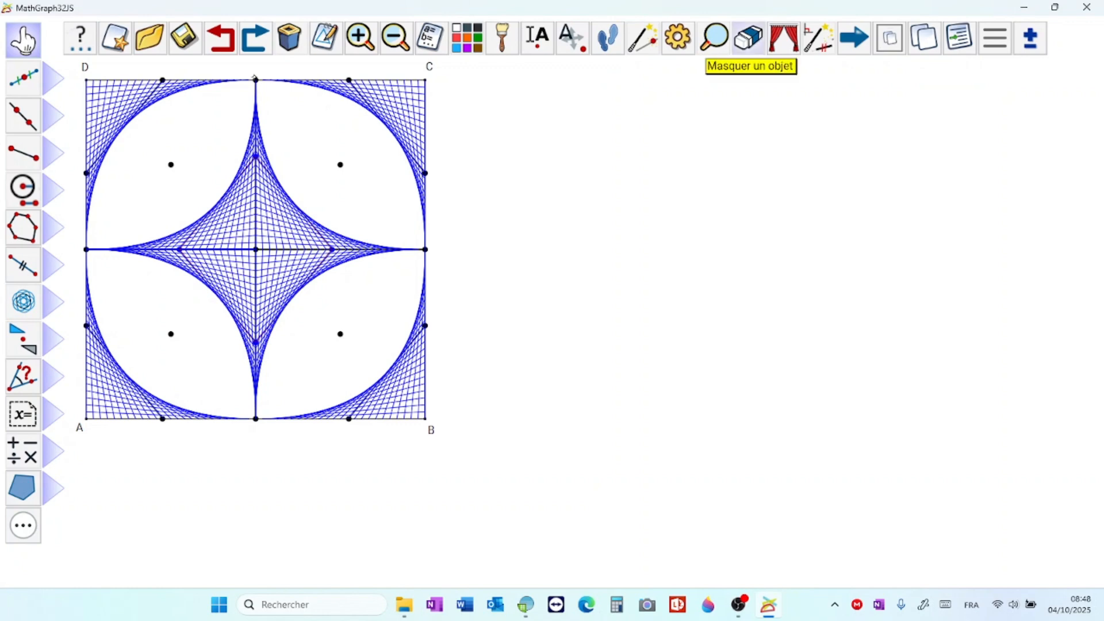
Step: Hide the four symmetry centres lying in the empty areas between the star and the corners
left_click(748, 38)
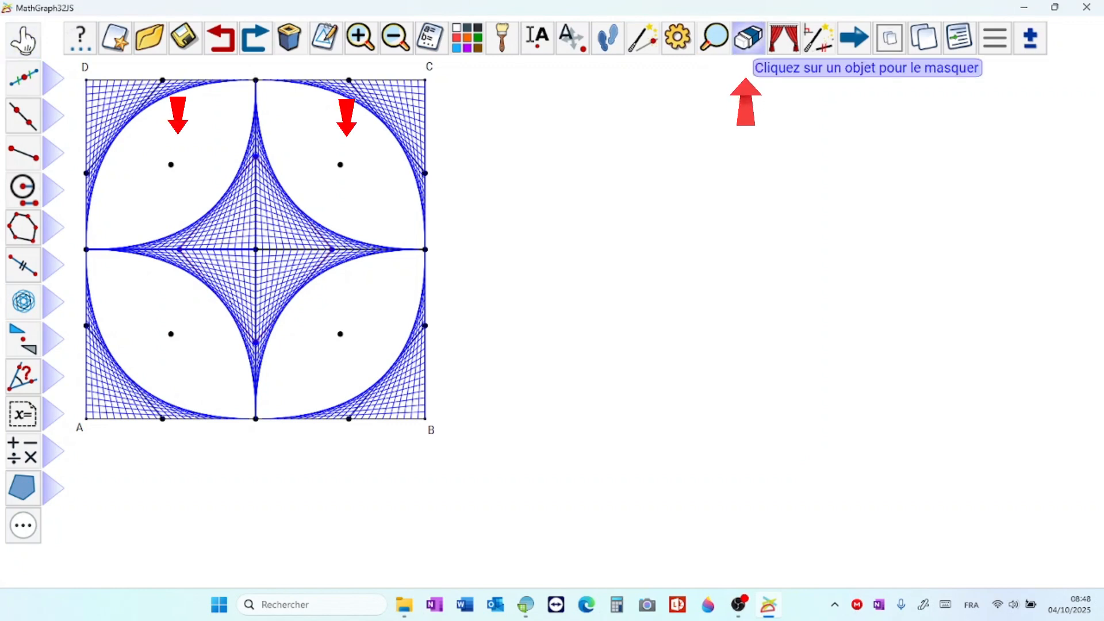
left_click(171, 333)
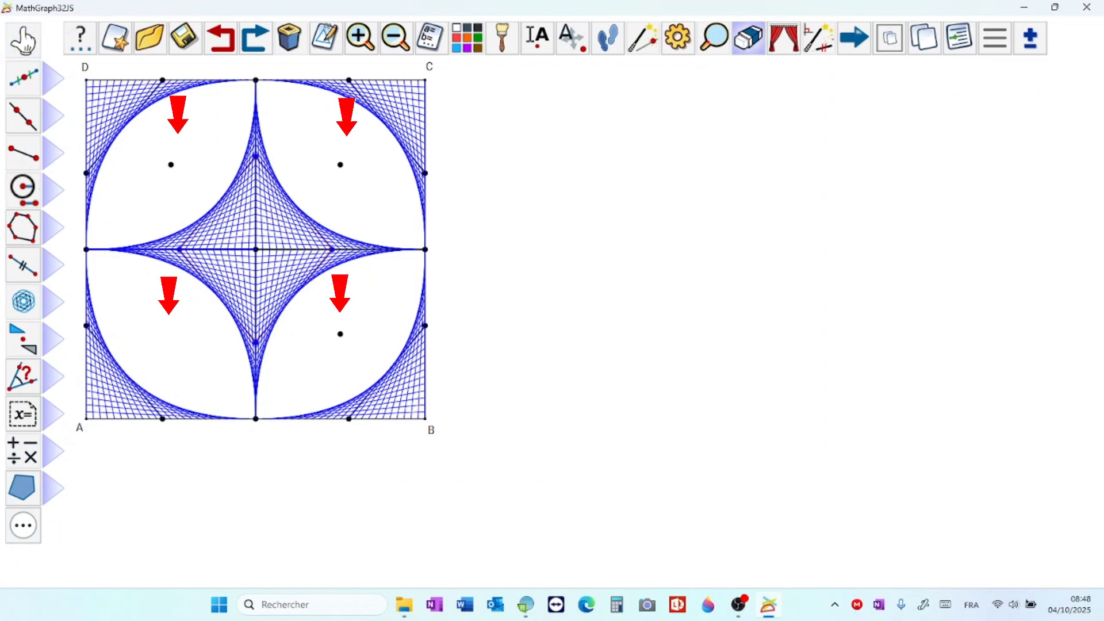
left_click(340, 334)
left_click(339, 165)
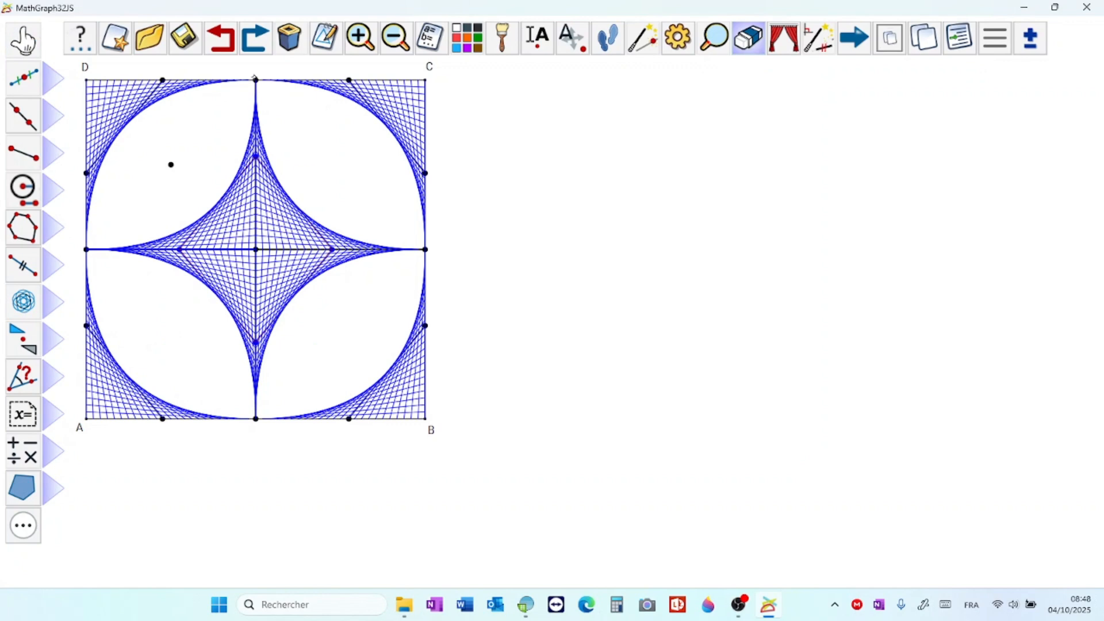
left_click(171, 165)
Step: Hide the generating segments inside the central star, choosing the segments rather than the object loci
left_click(172, 249)
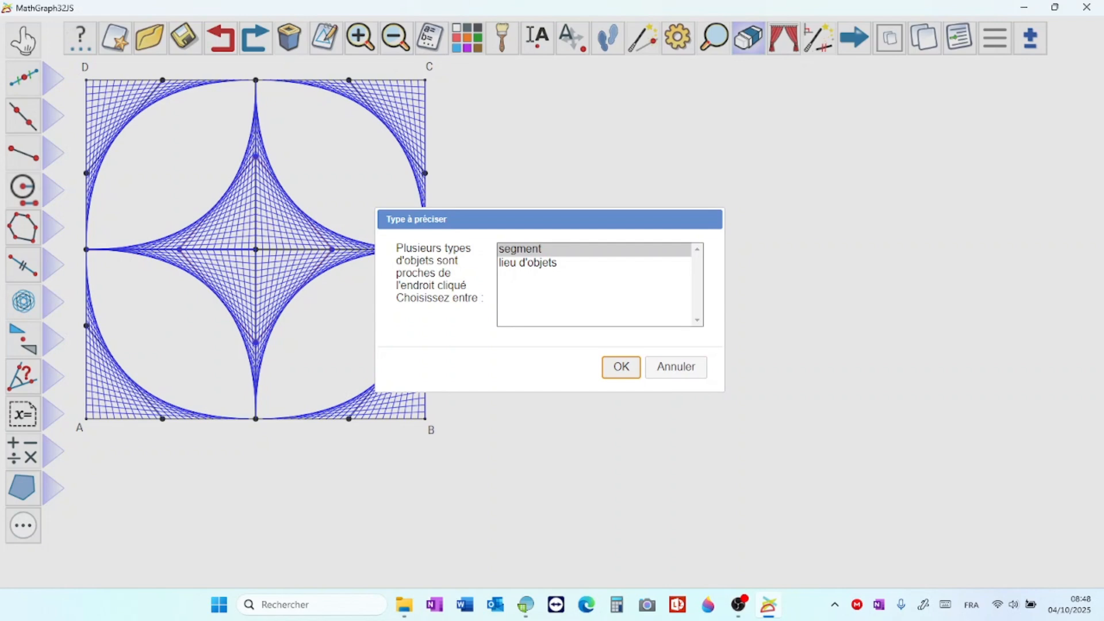
key("Return")
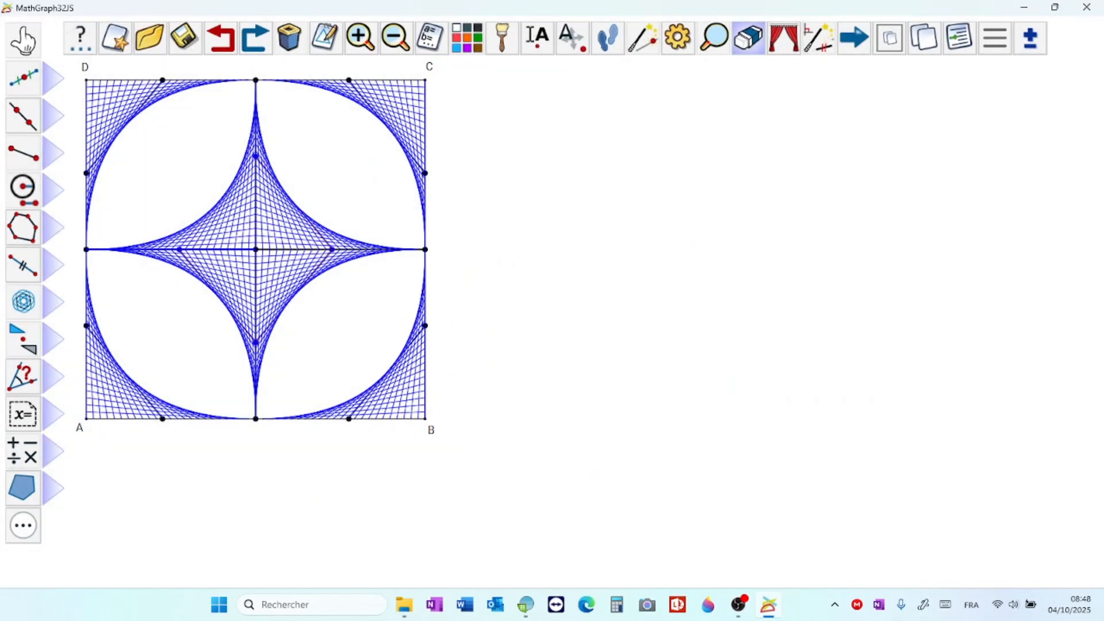
left_click(259, 239)
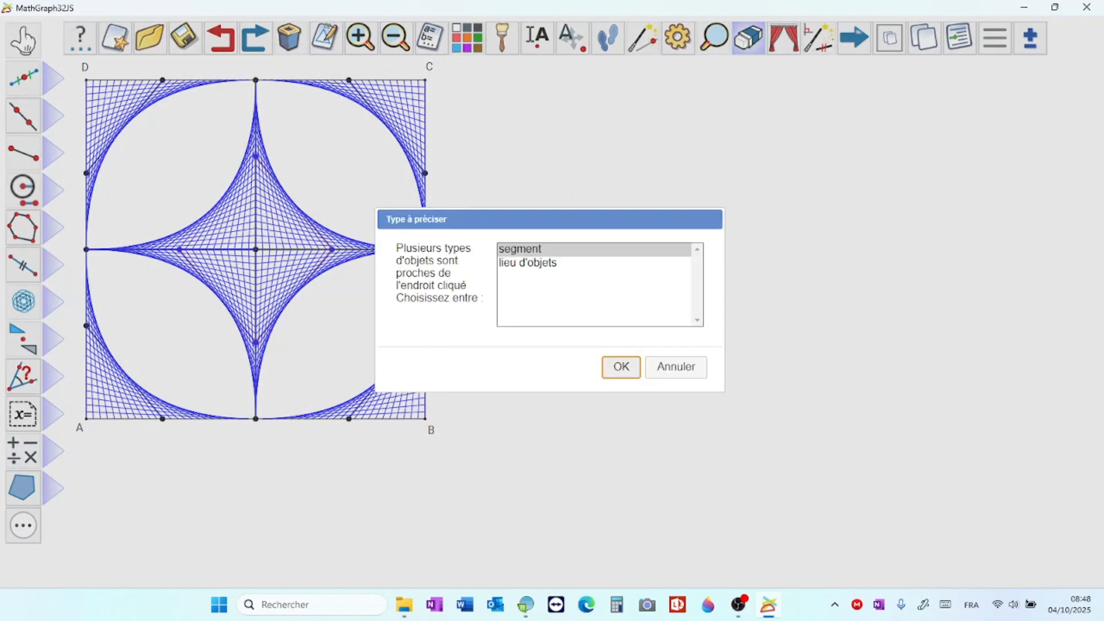
key("Return")
left_click(258, 260)
key("Return")
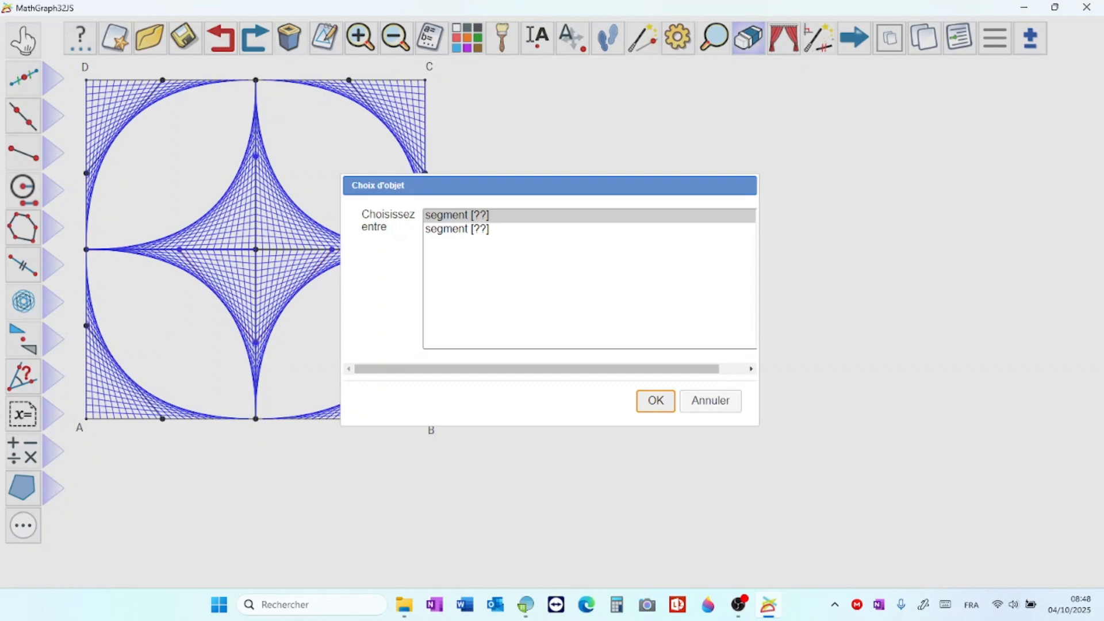
key("Down")
key("Return")
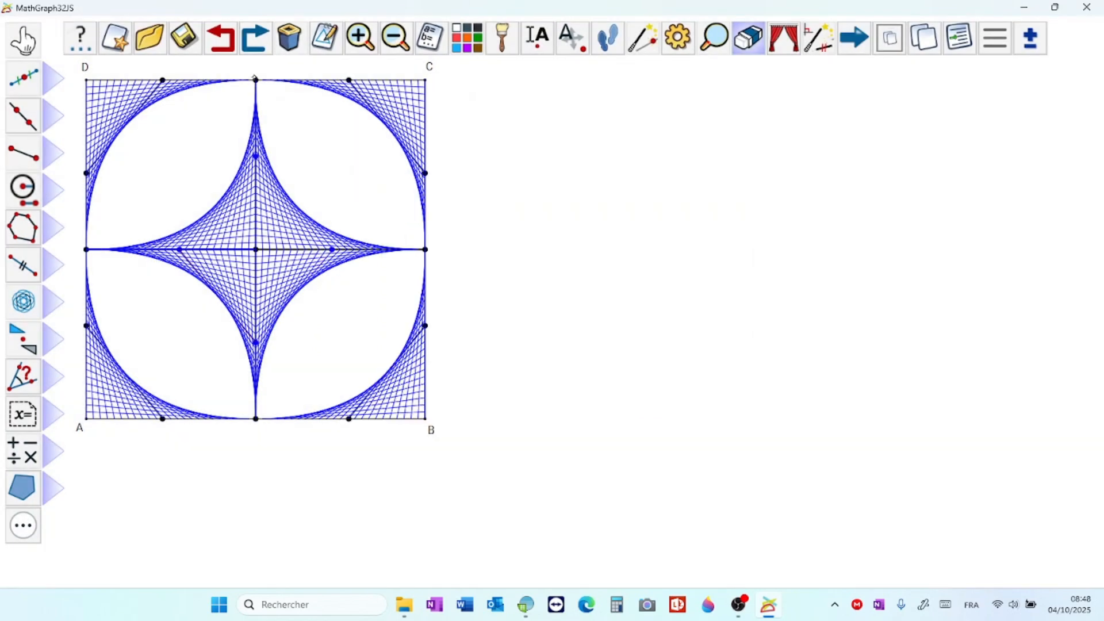
left_click(167, 250)
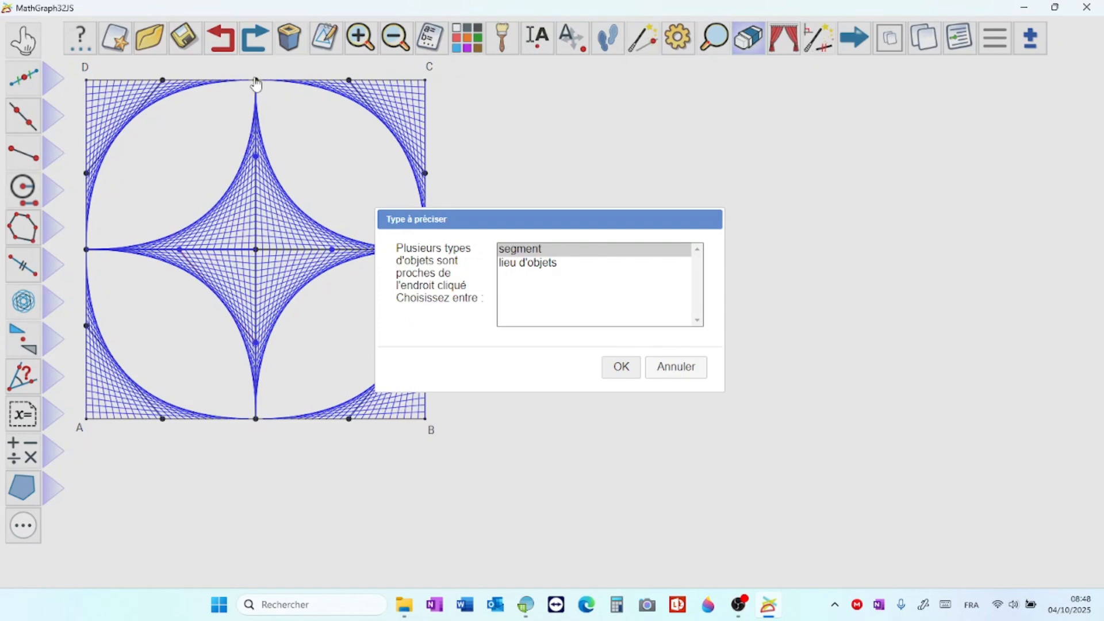
key("Return")
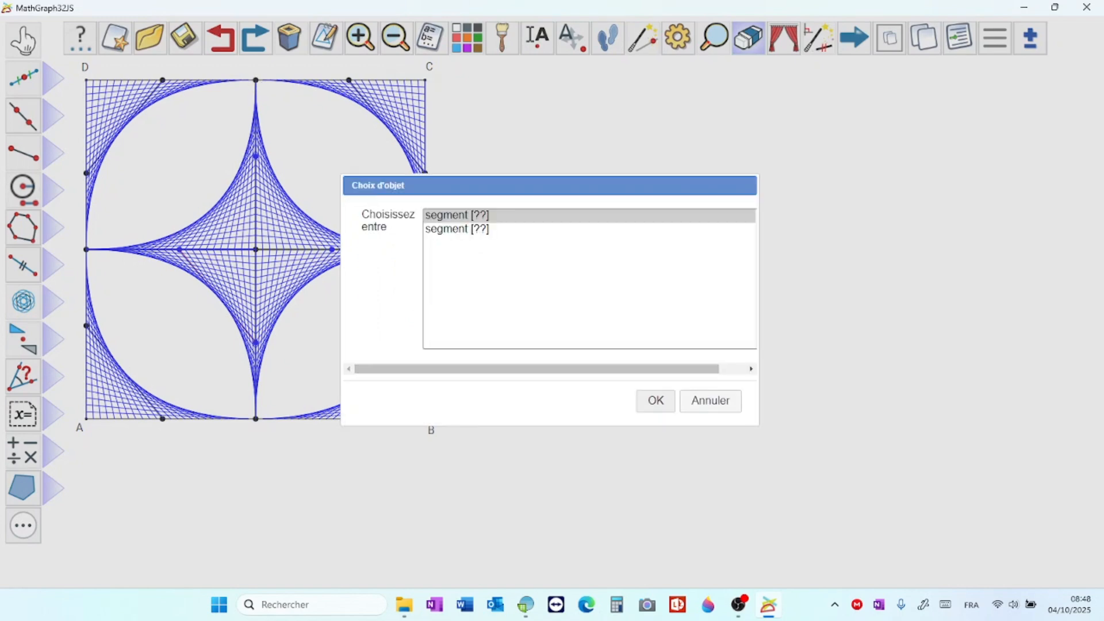
key("Down")
left_click(655, 400)
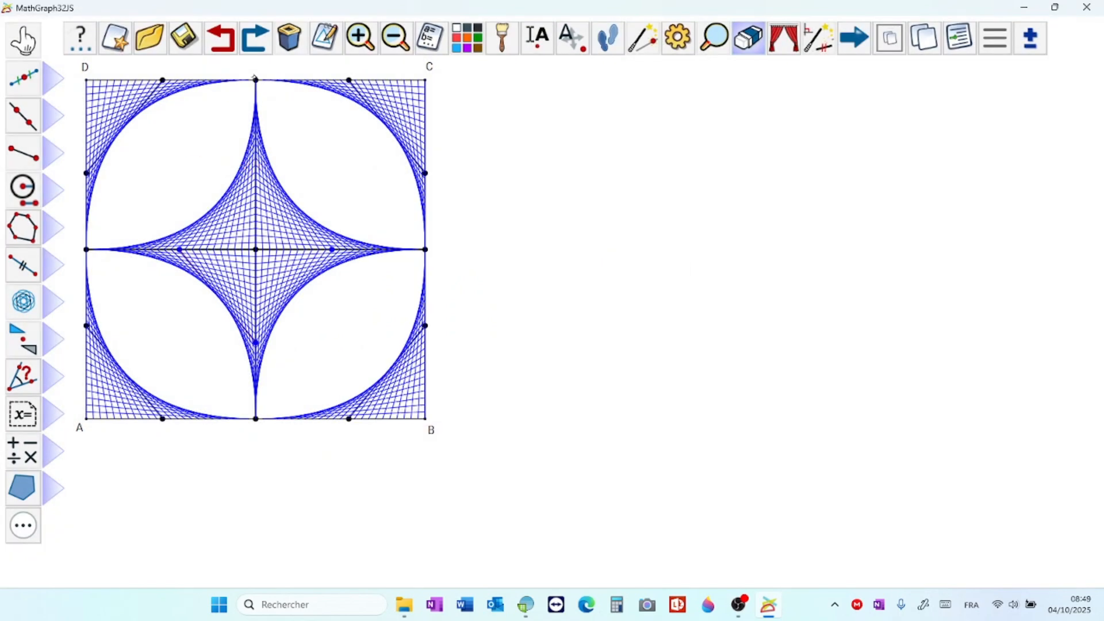
Step: Hide the remaining blue points on the star's axes and one more generating segment in the star
left_click(332, 250)
left_click(256, 343)
left_click(179, 249)
left_click(134, 251)
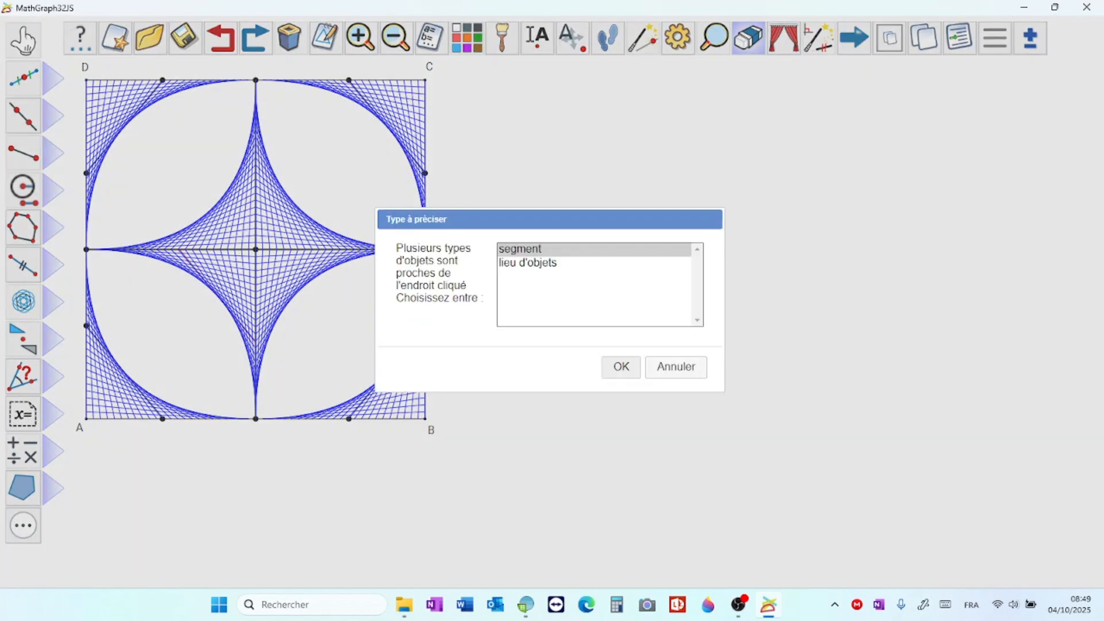
left_click(620, 367)
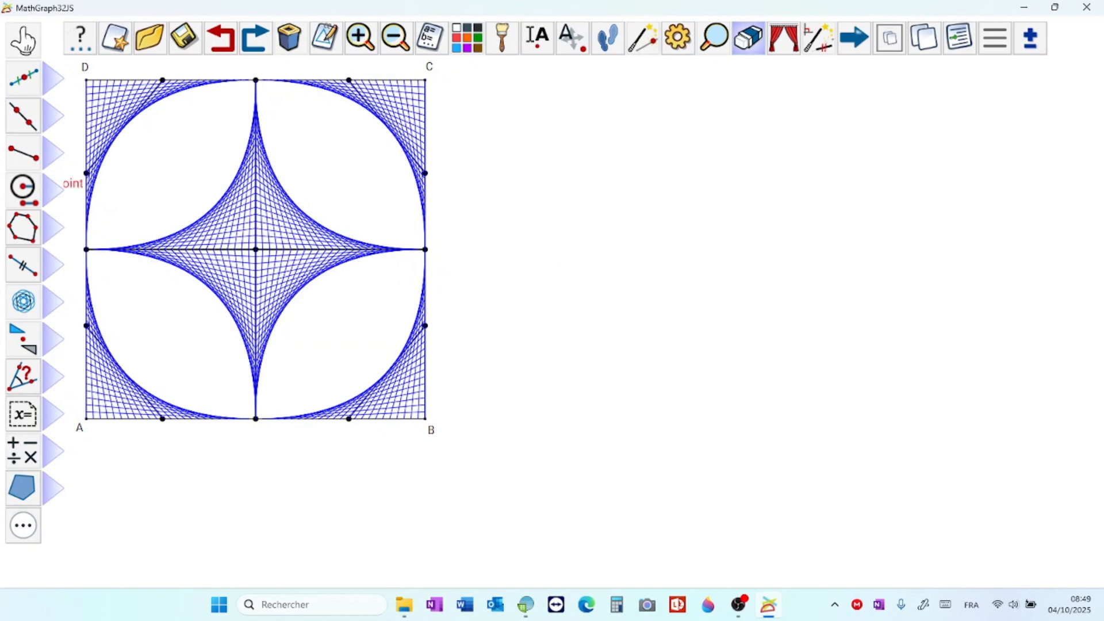
Step: Hide the eight generating points on the sides of square ABCD, keeping the side midpoints
left_click(86, 174)
left_click(163, 80)
left_click(349, 80)
left_click(425, 173)
left_click(426, 326)
left_click(349, 419)
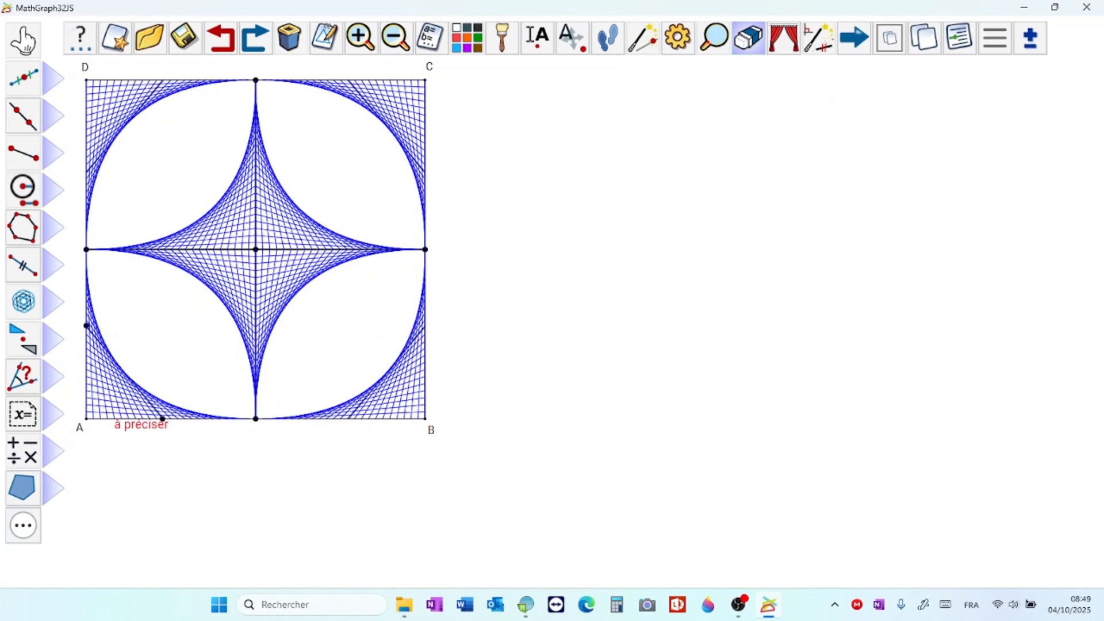
left_click(163, 418)
left_click(86, 325)
Step: Hide the generating segments across the four corners of the square, keeping side DC and the object loci
left_click(255, 79)
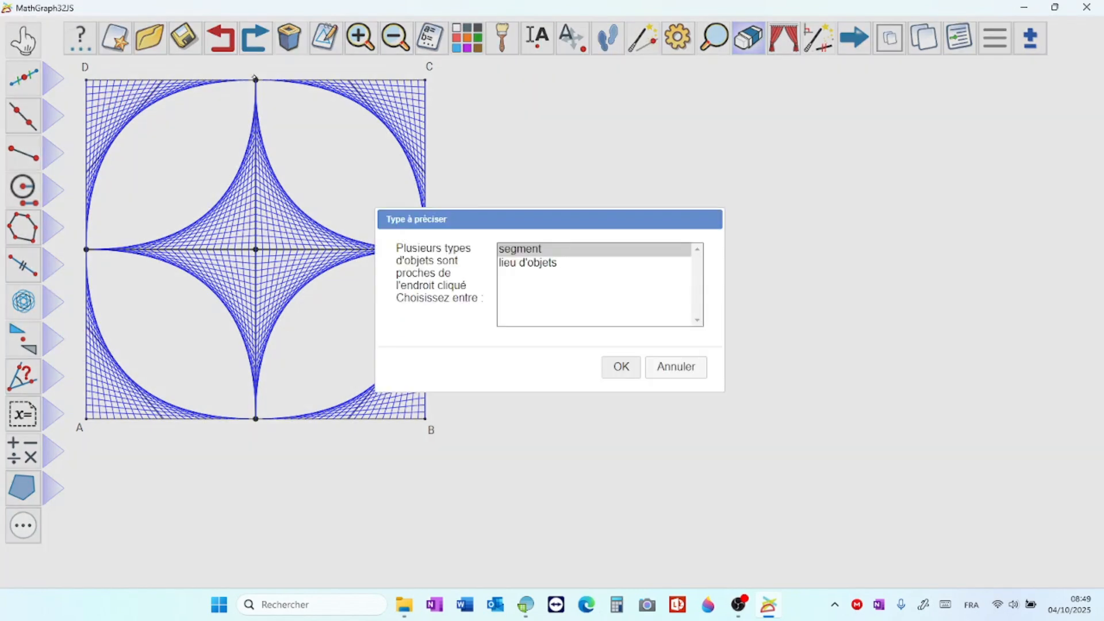
key("Return")
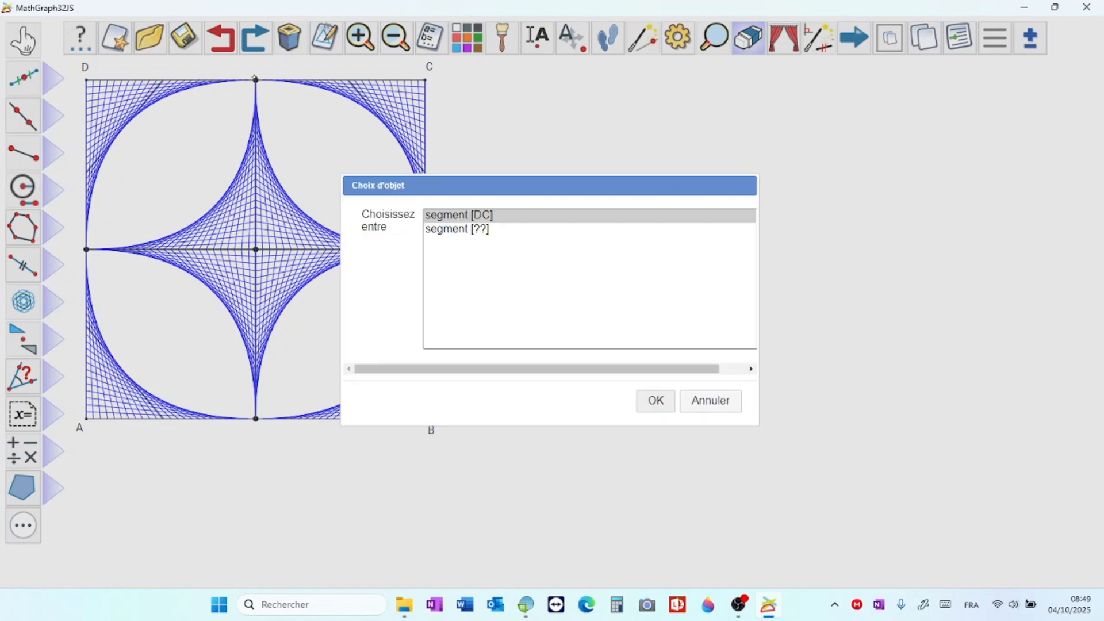
key("Down")
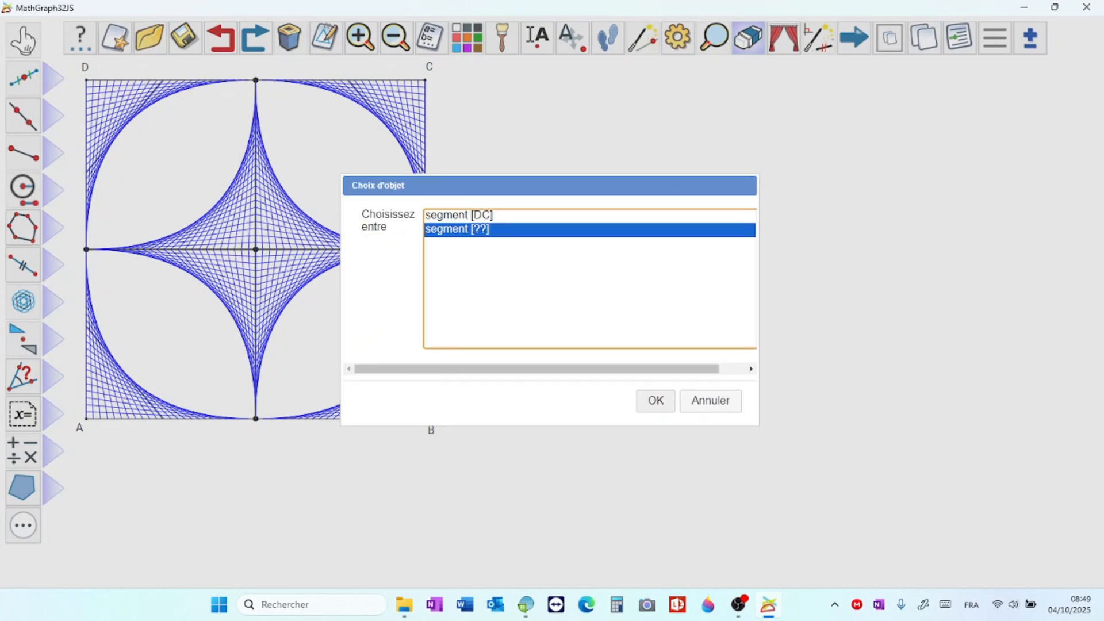
key("Return")
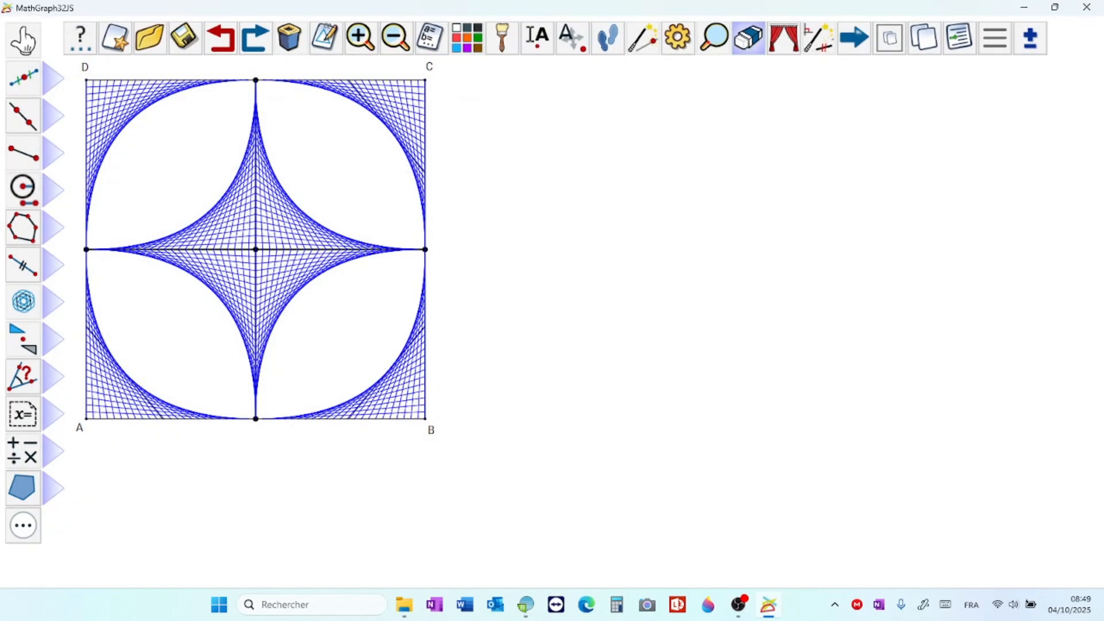
left_click(256, 80)
key("Return")
left_click(256, 80)
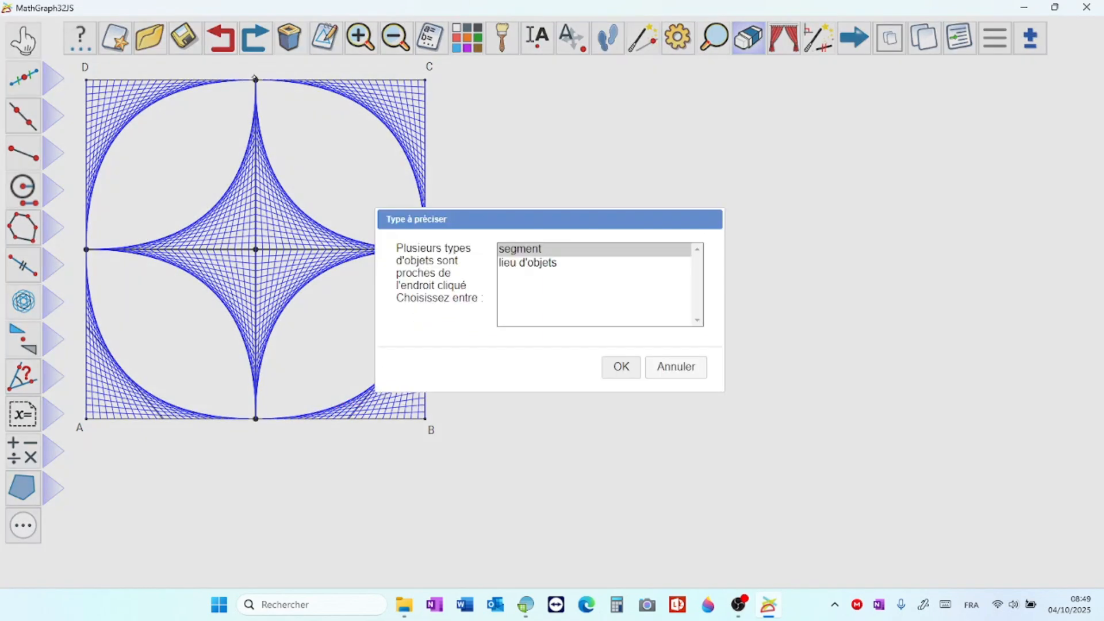
key("Return")
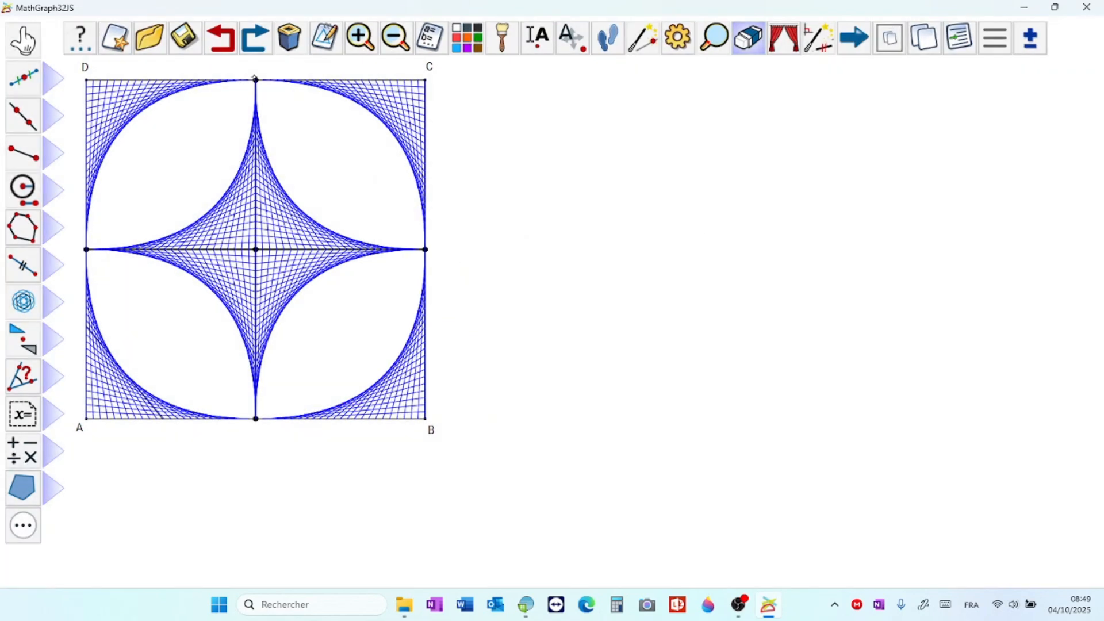
left_click(256, 80)
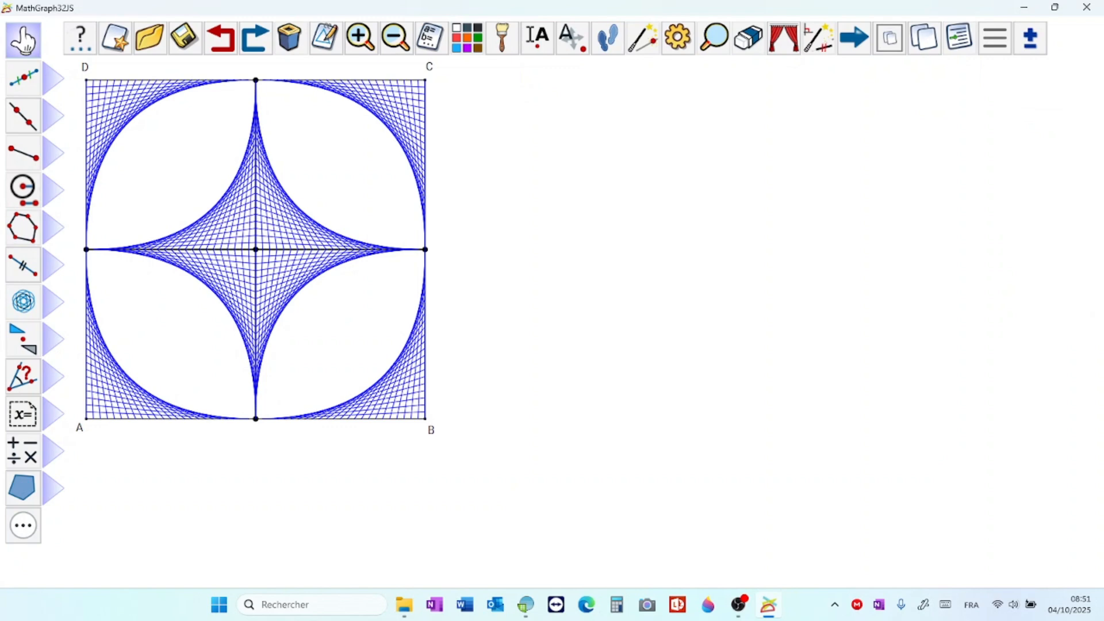
Step: Draw polygon ABCD on the square's vertices and fill its surface in blue at 20% opacity
left_click(22, 227)
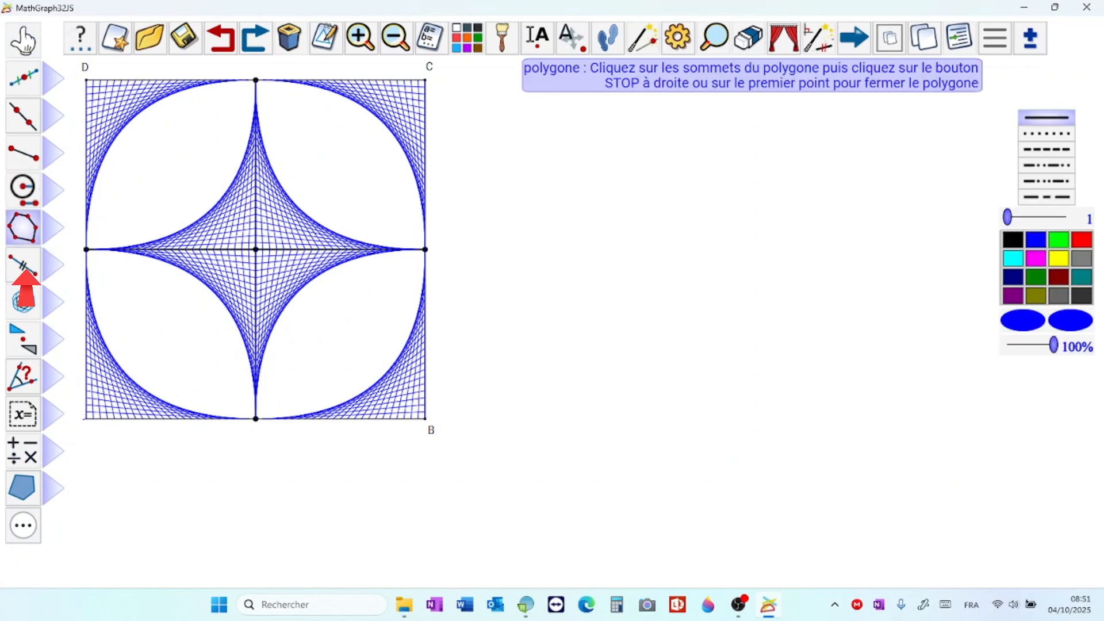
left_click(425, 418)
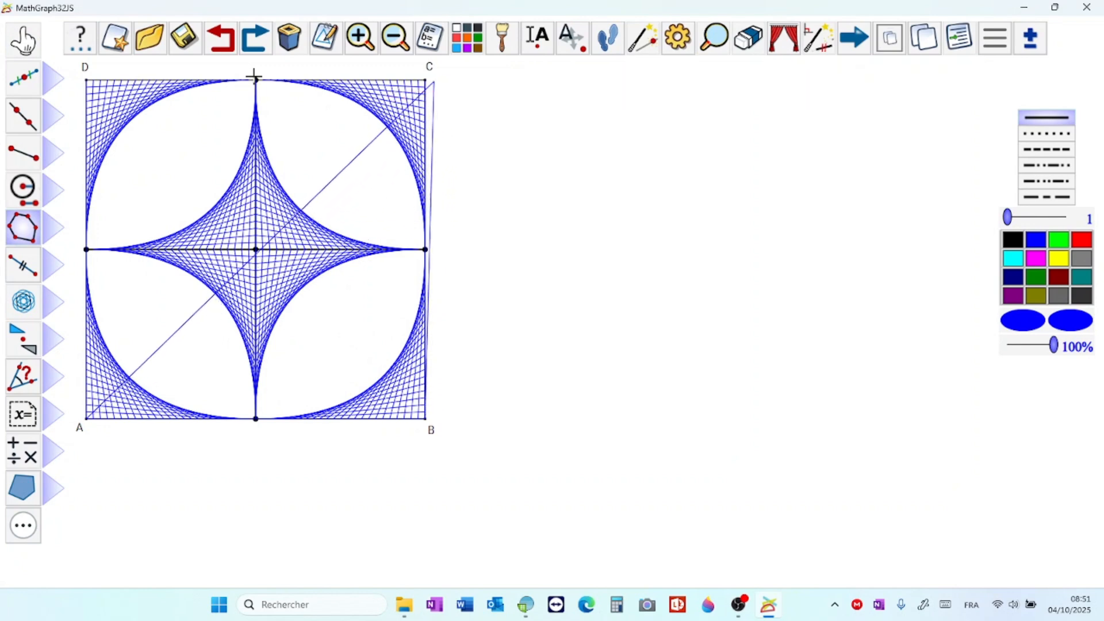
left_click(425, 80)
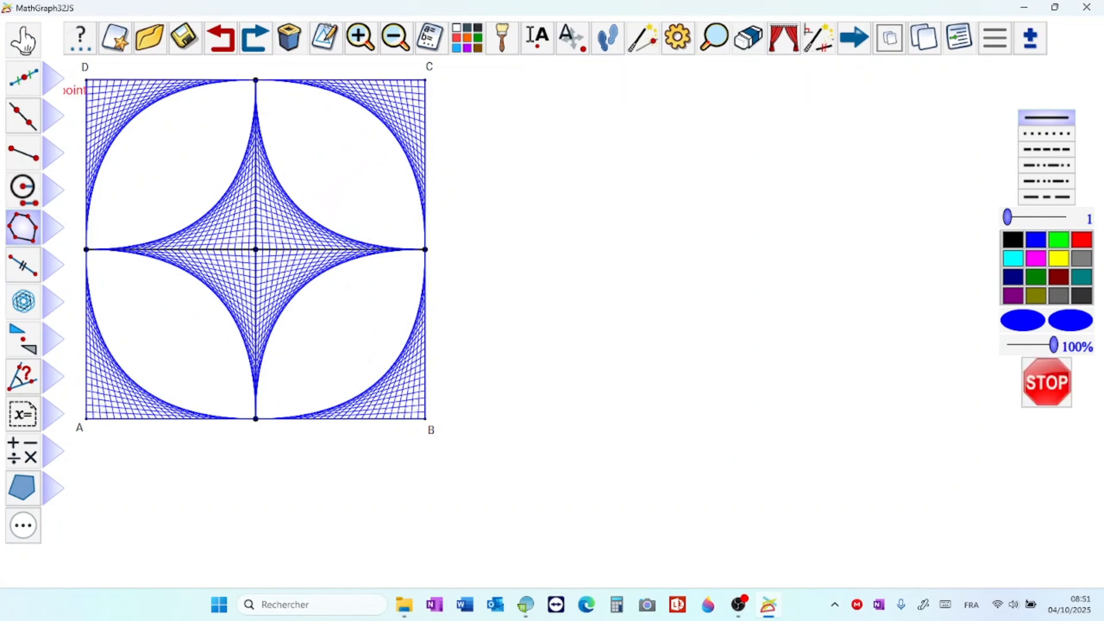
left_click(87, 80)
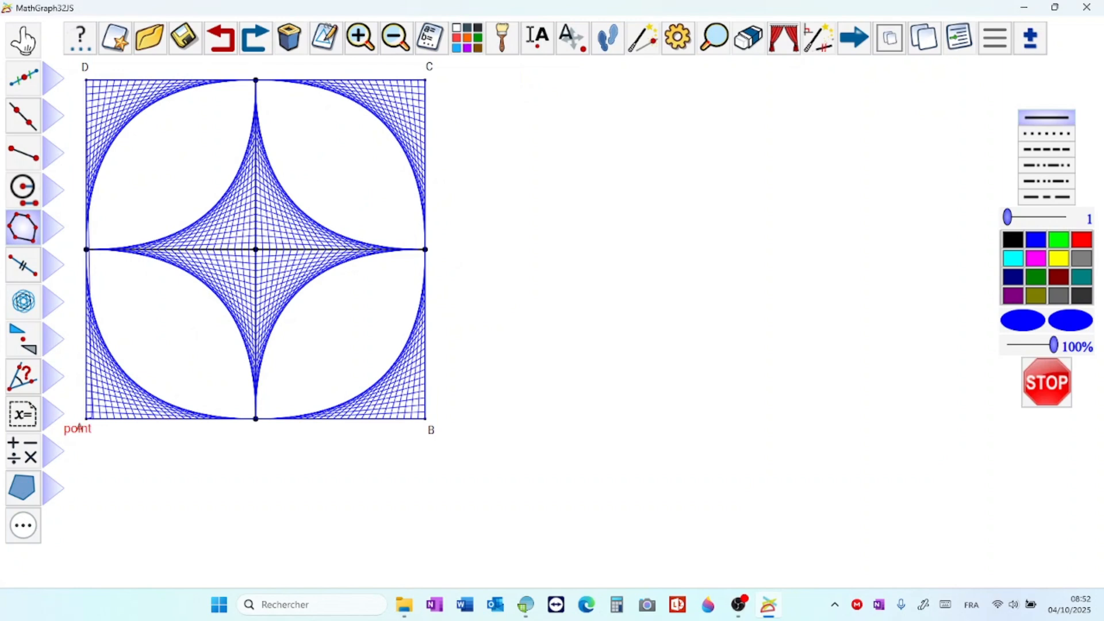
left_click(86, 419)
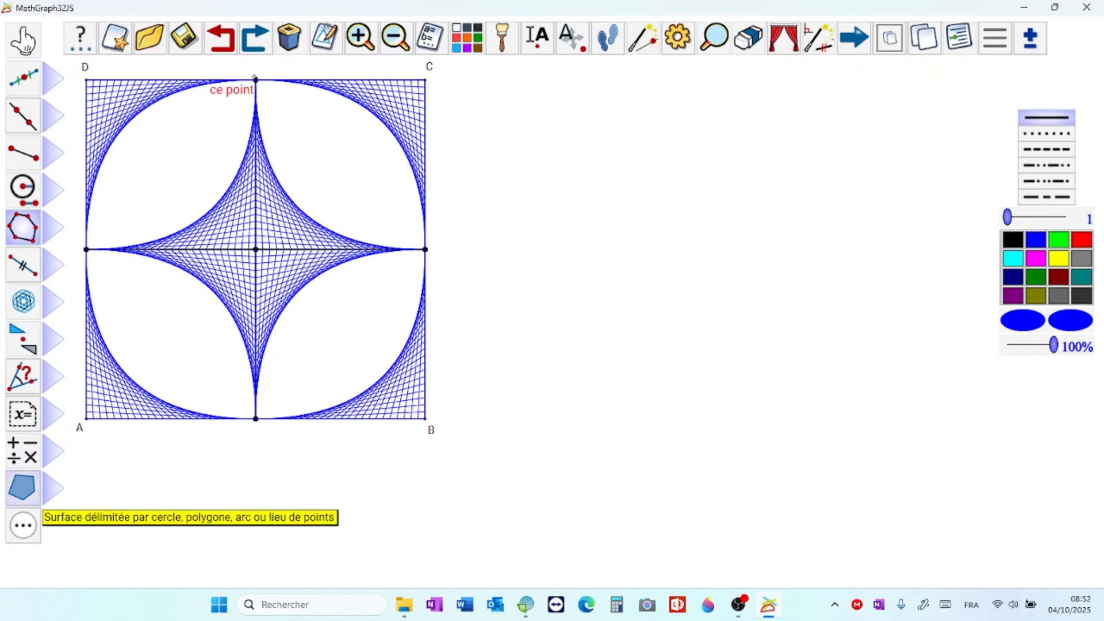
left_click(21, 487)
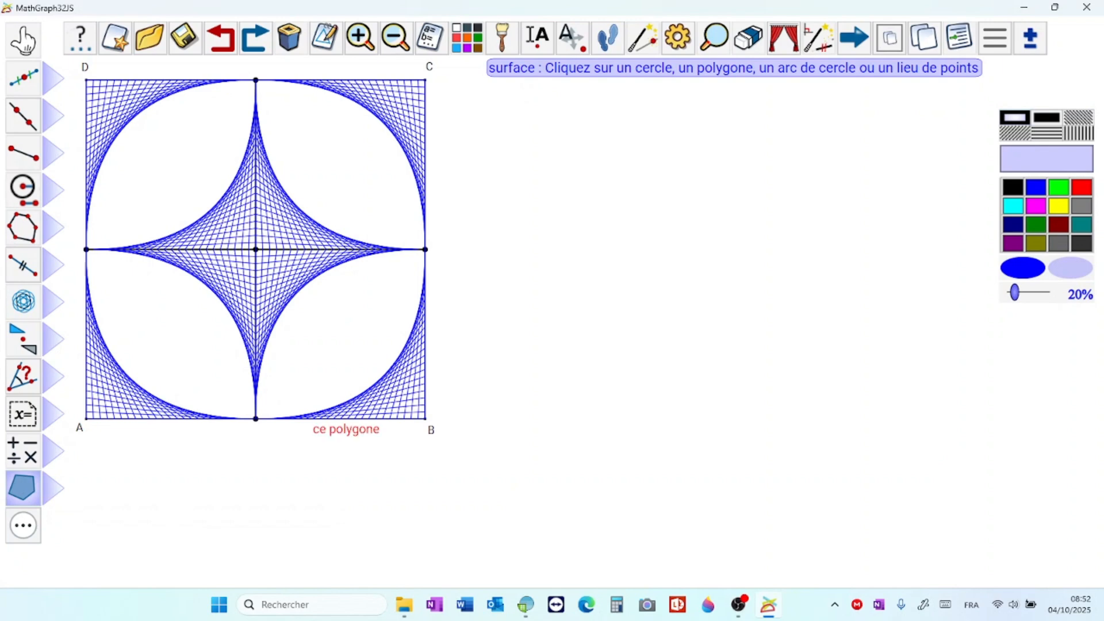
left_click(315, 418)
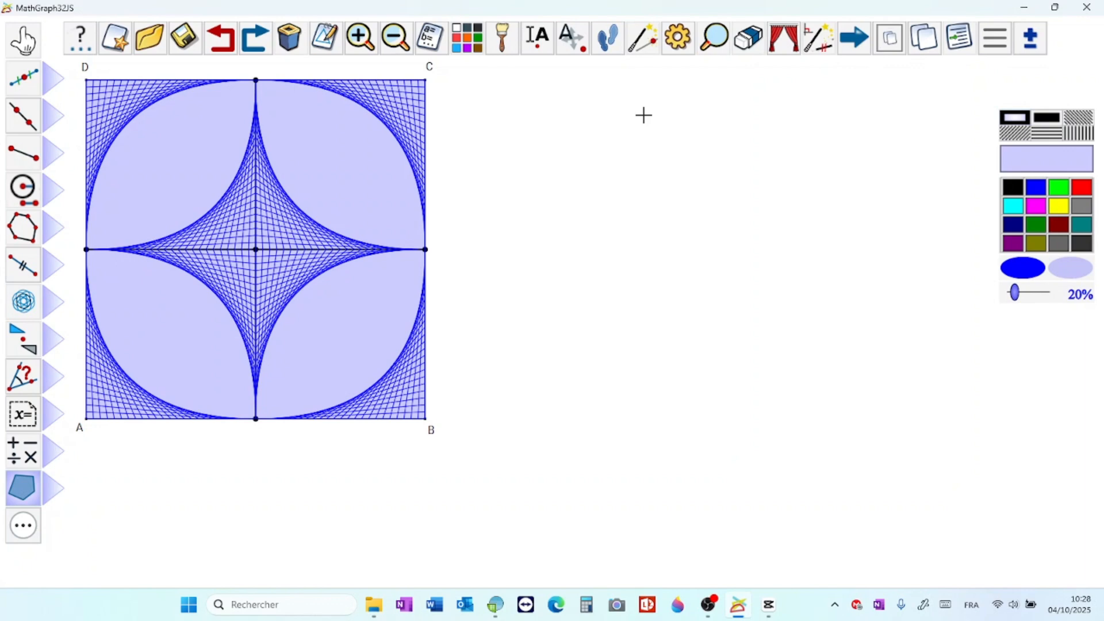
Step: Try setting the calculation N to 50 for denser object loci and undo the change
left_click(432, 39)
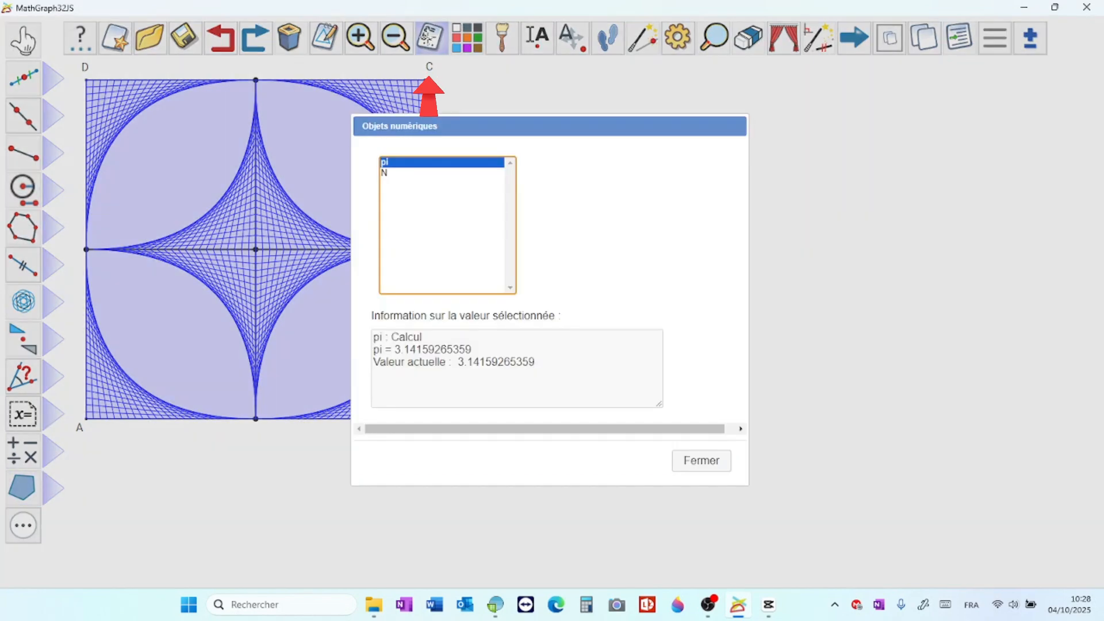
left_click(443, 178)
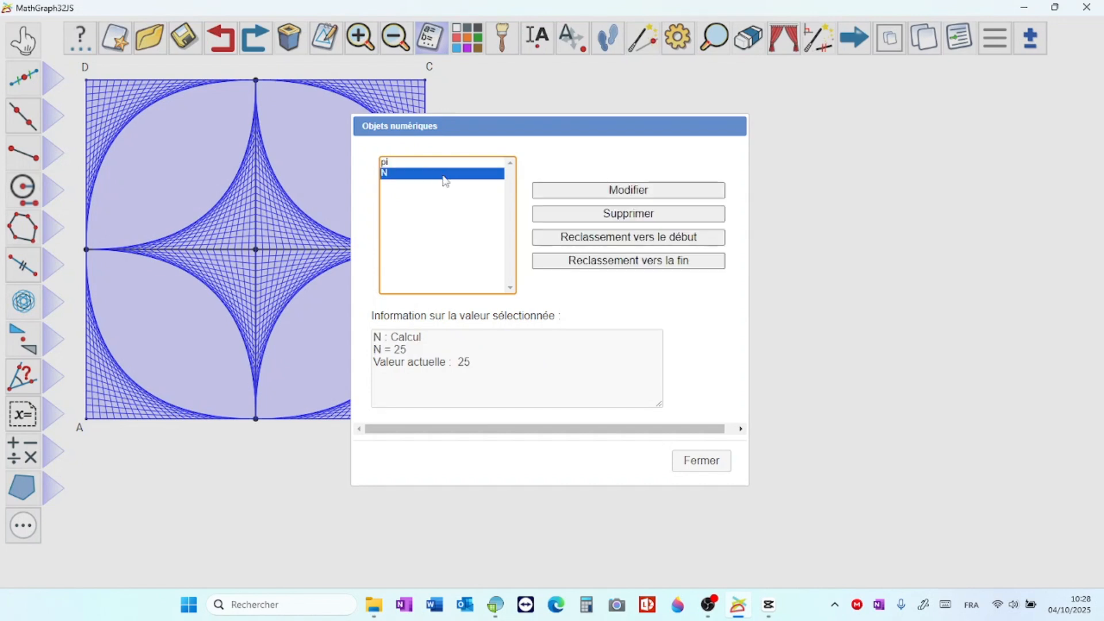
left_click(618, 190)
key("BackSpace")
key("BackSpace")
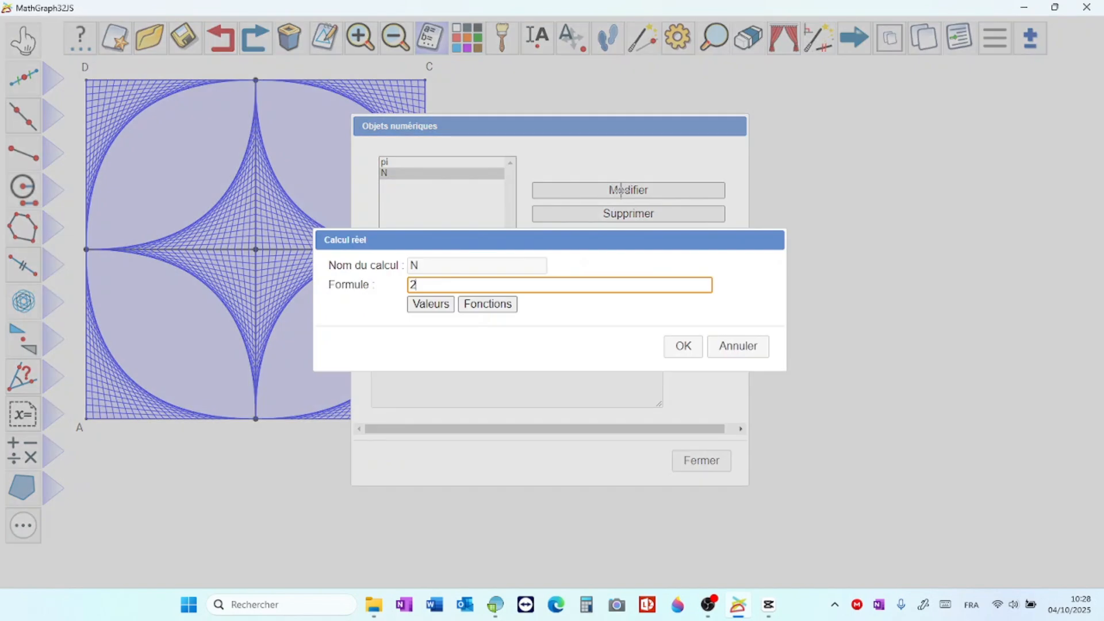
type("50")
left_click(682, 346)
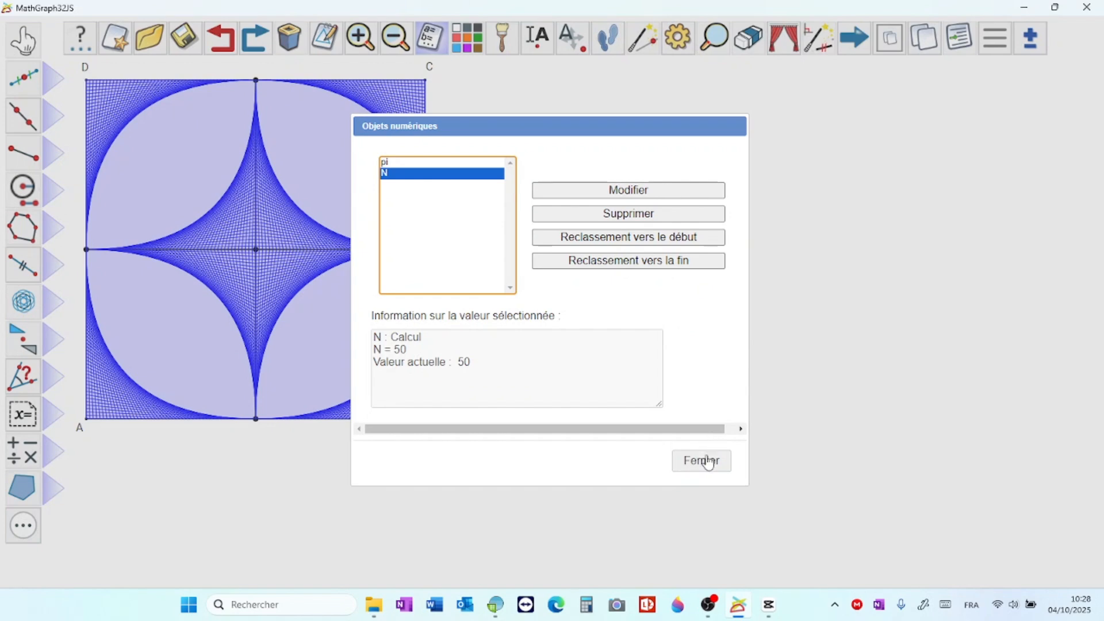
left_click(704, 459)
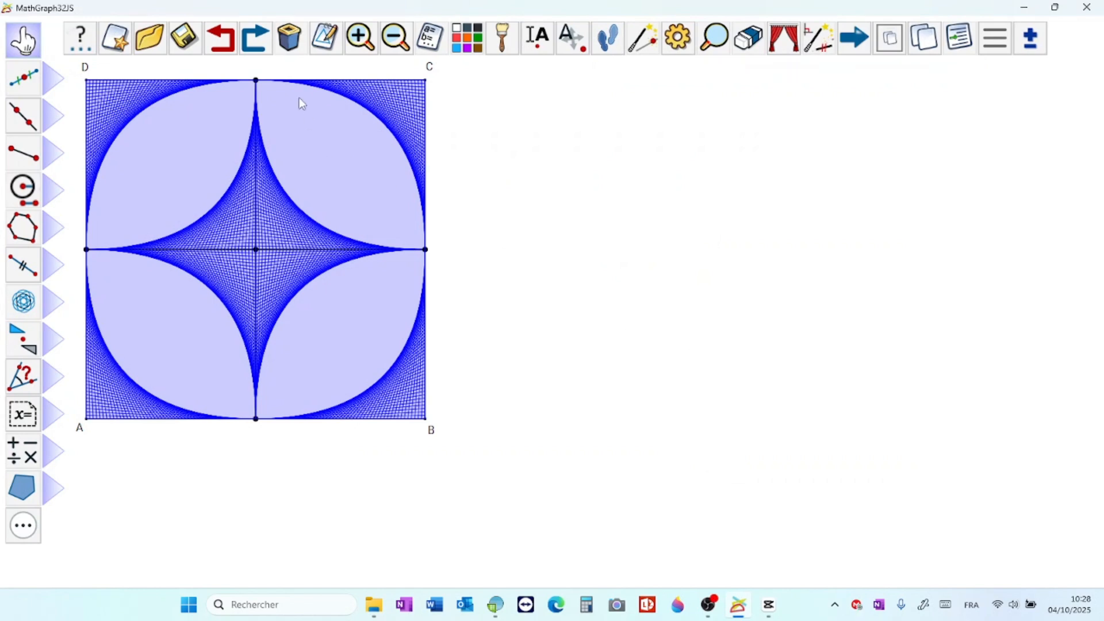
left_click(226, 40)
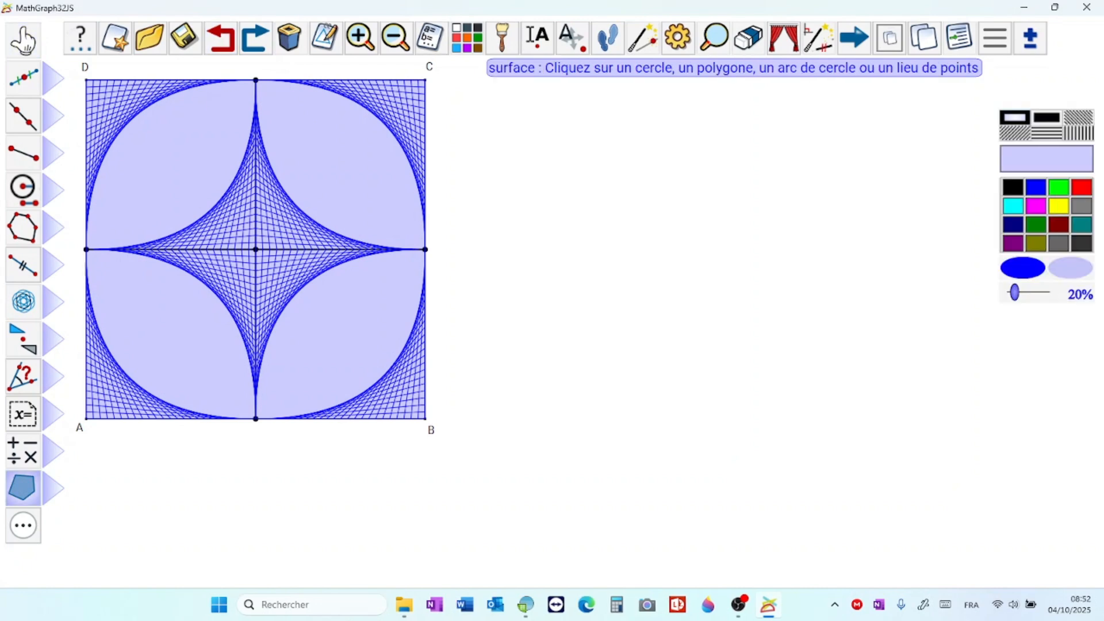